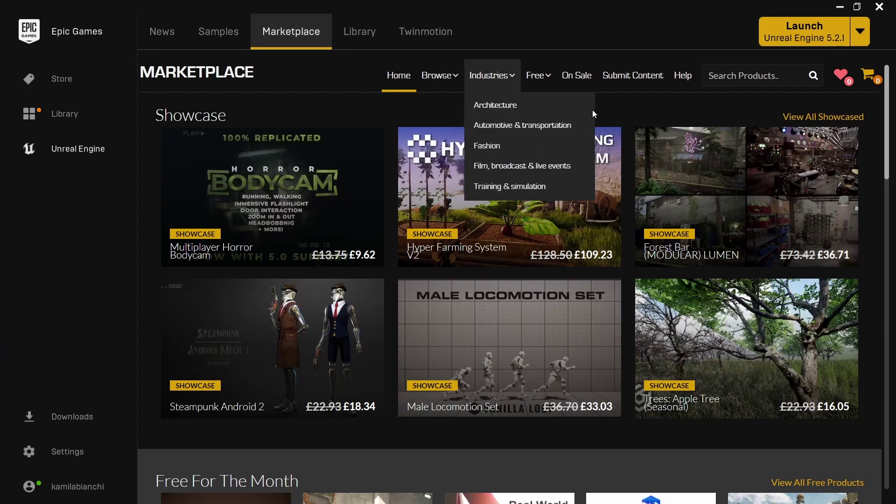
Step: Browse the free Epic Games content offered in the Marketplace
{"action": "mouse_move", "coordinate": [539, 76]}
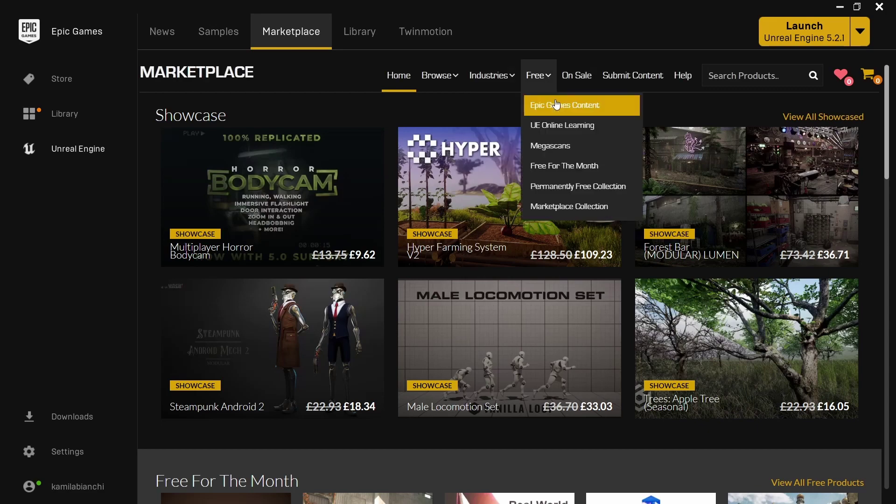
{"action": "left_click", "coordinate": [555, 103]}
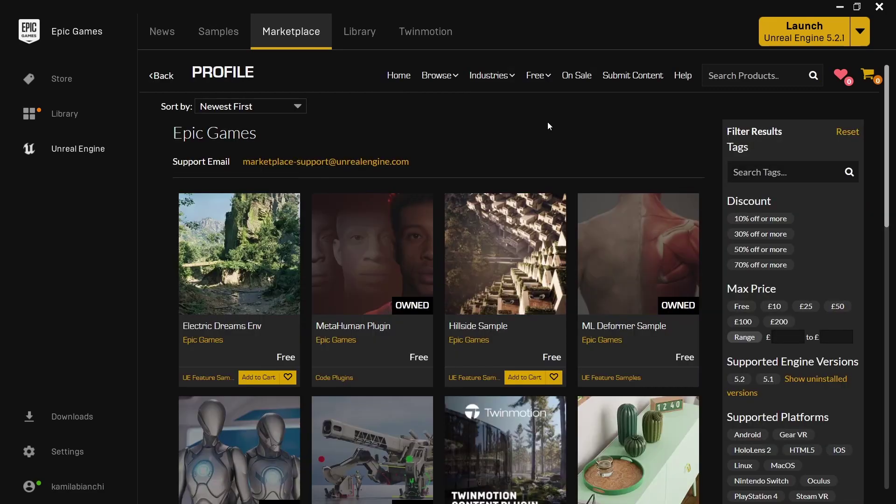
{"action": "scroll", "coordinate": [551, 256], "scroll_direction": "down", "scroll_amount": 5}
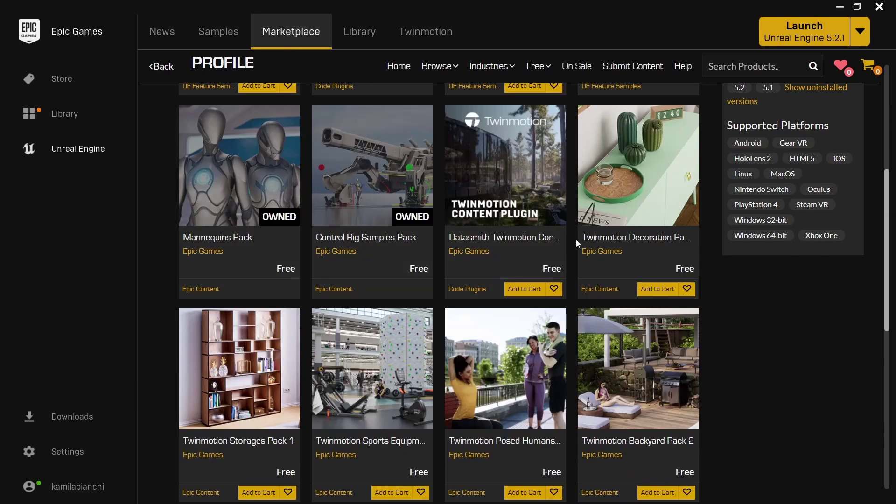
{"action": "scroll", "coordinate": [249, 251], "scroll_direction": "up", "scroll_amount": 5}
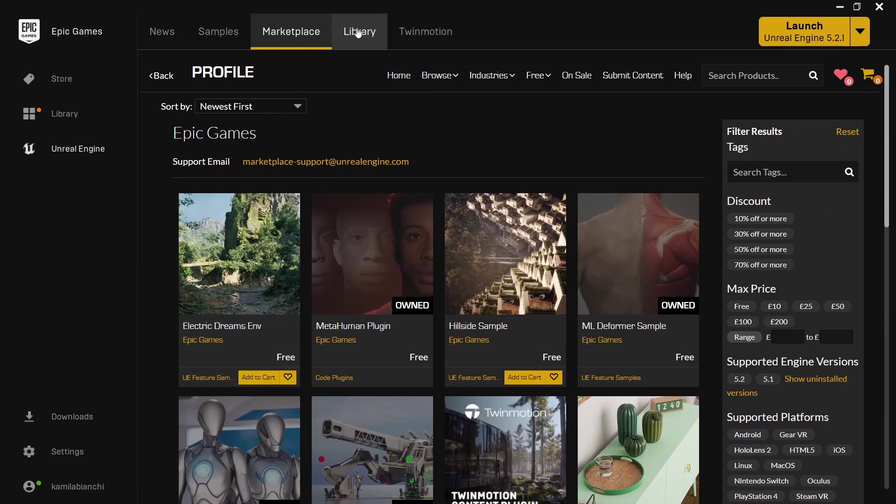
Step: Add BungeeMan from the Unreal Engine library's vault to the ThirdPerson project
{"action": "left_click", "coordinate": [358, 32]}
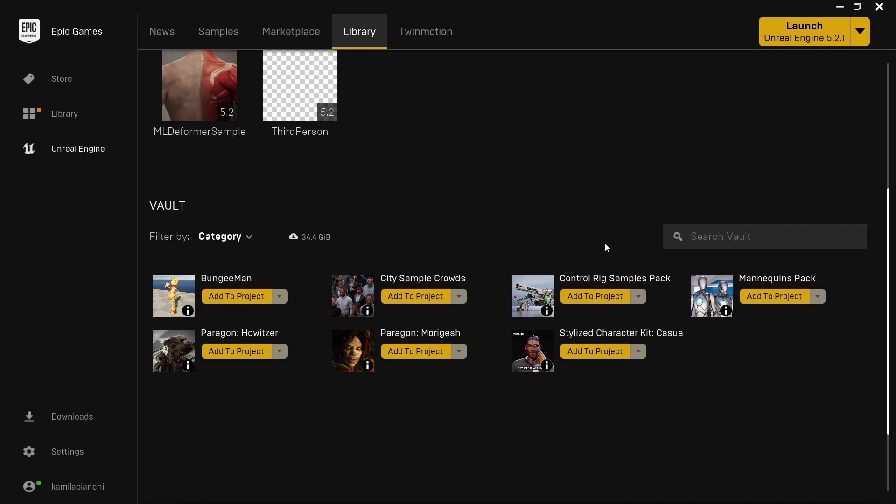
{"action": "left_click", "coordinate": [235, 299]}
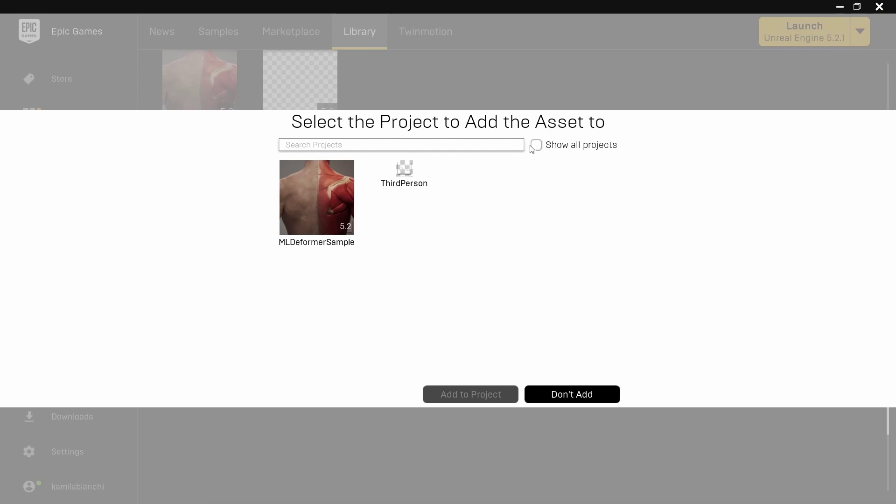
{"action": "left_click", "coordinate": [403, 169]}
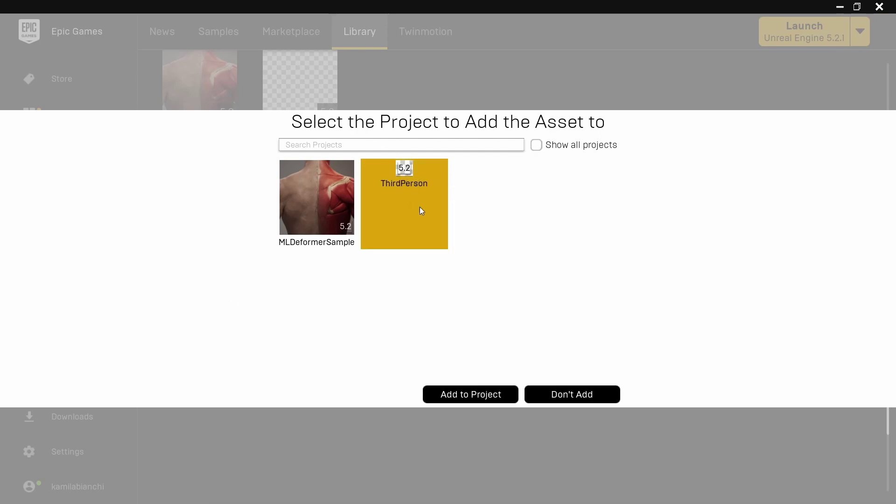
{"action": "left_click", "coordinate": [474, 395]}
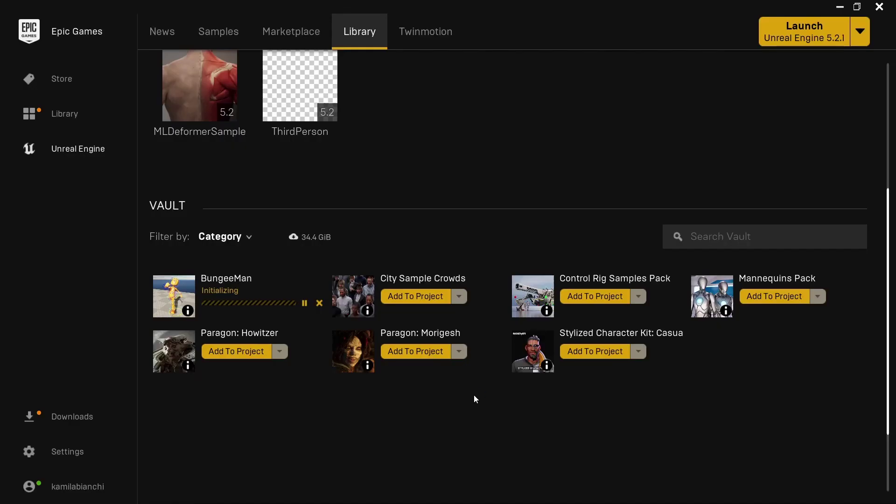
Step: Add the Control Rig Samples Pack from the vault to the ThirdPerson project
{"action": "left_click", "coordinate": [596, 296]}
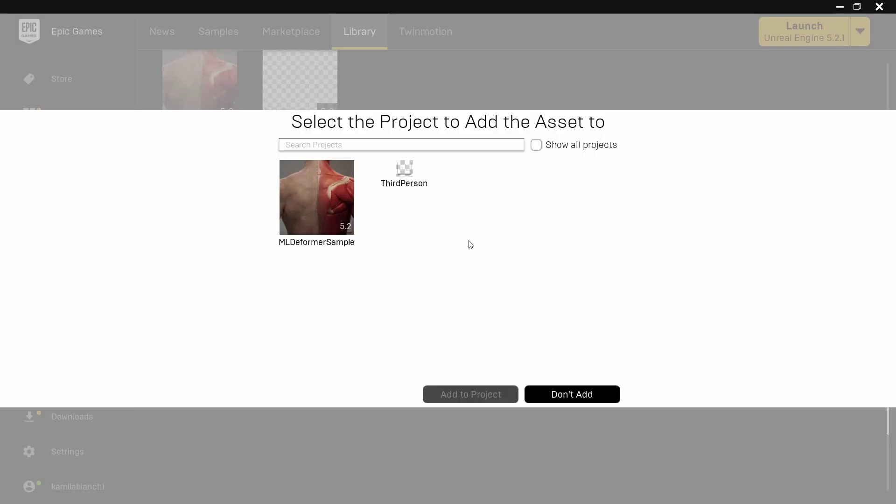
{"action": "left_click", "coordinate": [405, 176]}
{"action": "left_click", "coordinate": [469, 395]}
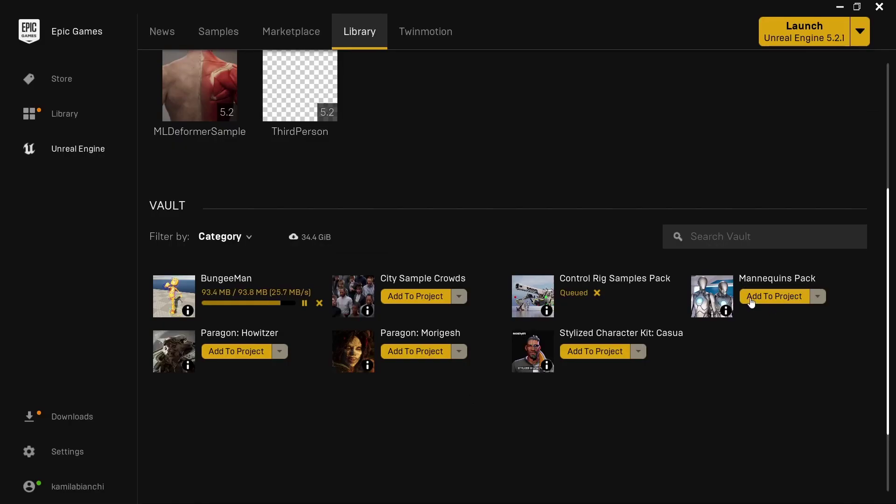
Step: Try to add the Mannequins Pack to the ThirdPerson project, declining to replace files that already exist there
{"action": "left_click", "coordinate": [751, 299]}
{"action": "left_click", "coordinate": [406, 172]}
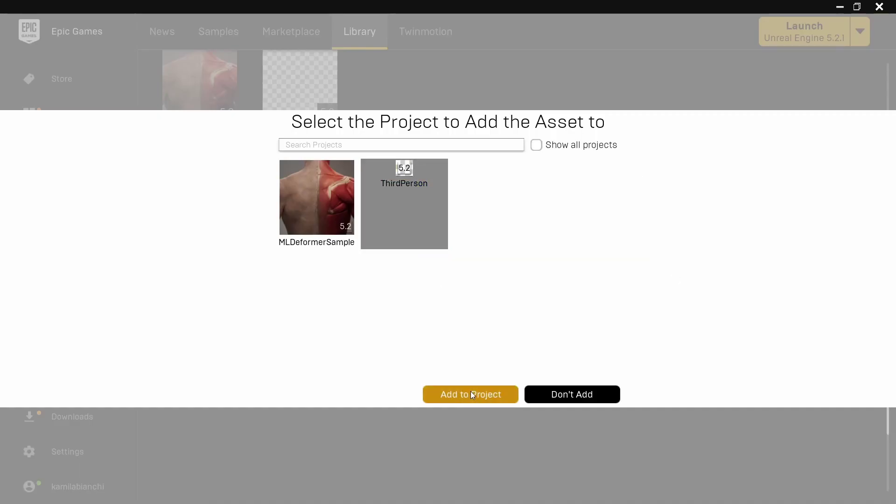
{"action": "left_click", "coordinate": [470, 392]}
{"action": "scroll", "coordinate": [506, 397], "scroll_direction": "up", "scroll_amount": 2}
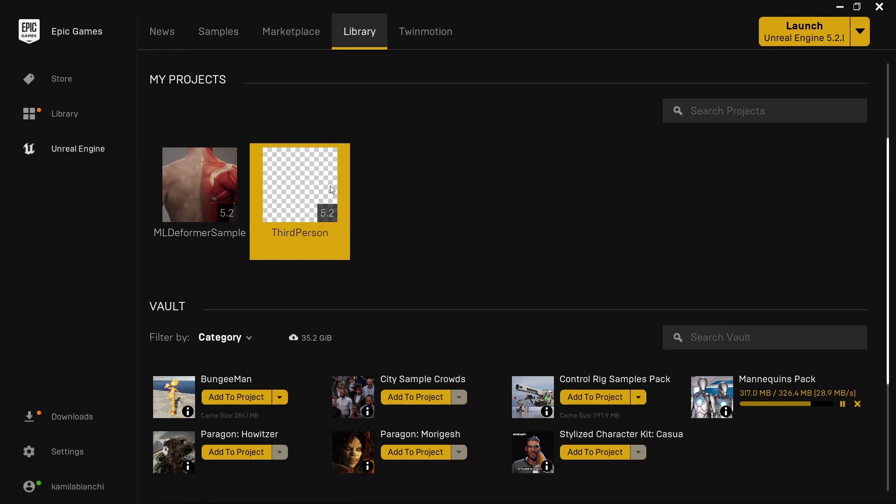
{"action": "mouse_move", "coordinate": [285, 185]}
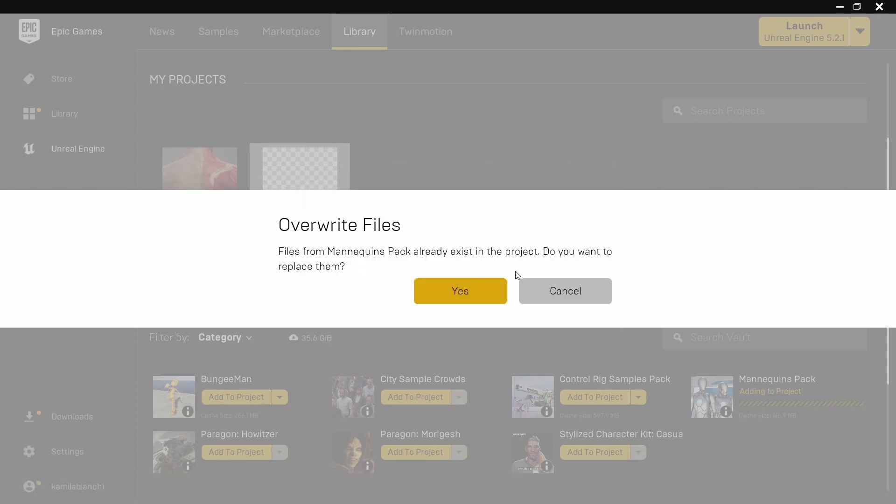
{"action": "left_click", "coordinate": [566, 292]}
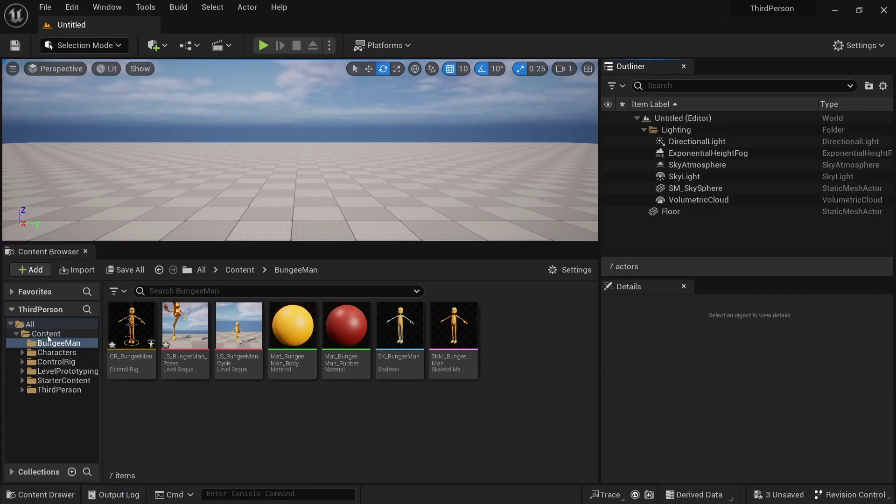
Step: In the ThirdPerson project in Unreal Editor, examine the skeletal mesh and skeleton assets in the BungeeMan content folder
{"action": "left_click", "coordinate": [46, 334]}
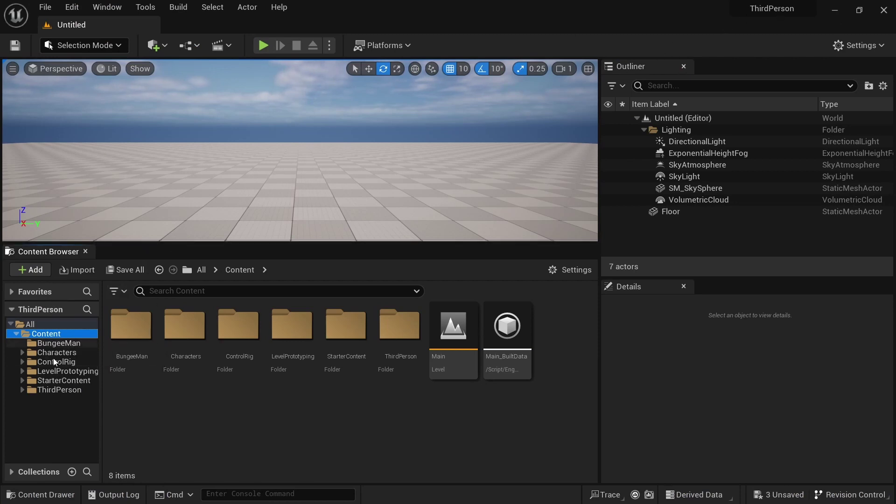
{"action": "left_click", "coordinate": [75, 343]}
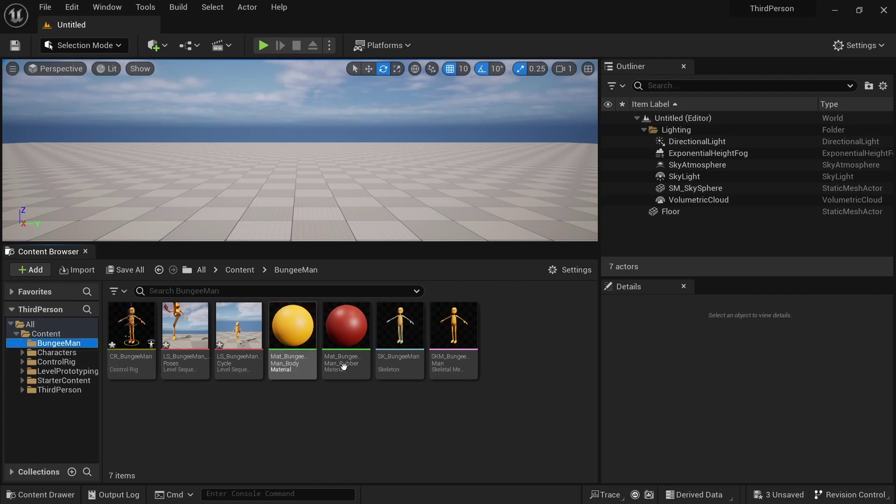
{"action": "left_click", "coordinate": [452, 363]}
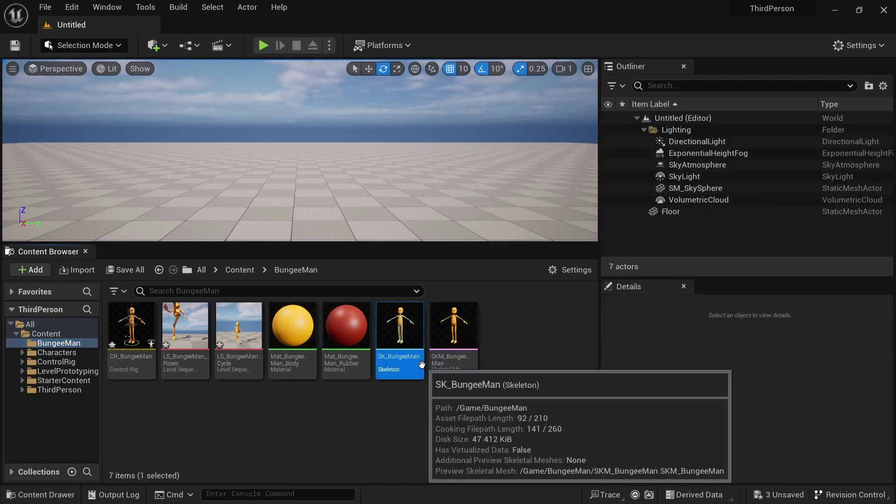
{"action": "left_click", "coordinate": [421, 365]}
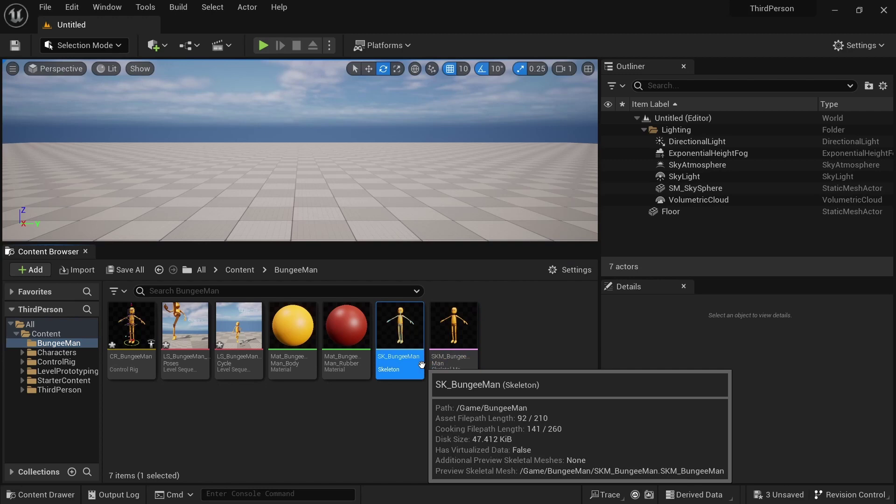
Step: Open the LS_BungeeManCycle level sequence and select the COM_Ctl control on the CR_BungeeMan rig
{"action": "double_click", "coordinate": [238, 369]}
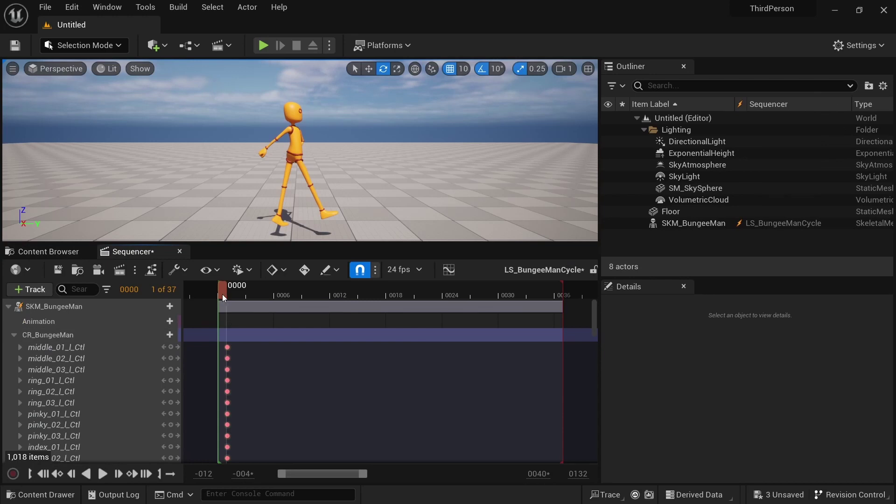
{"action": "left_click_drag", "start_coordinate": [222, 294], "coordinate": [261, 310]}
{"action": "left_click", "coordinate": [40, 336]}
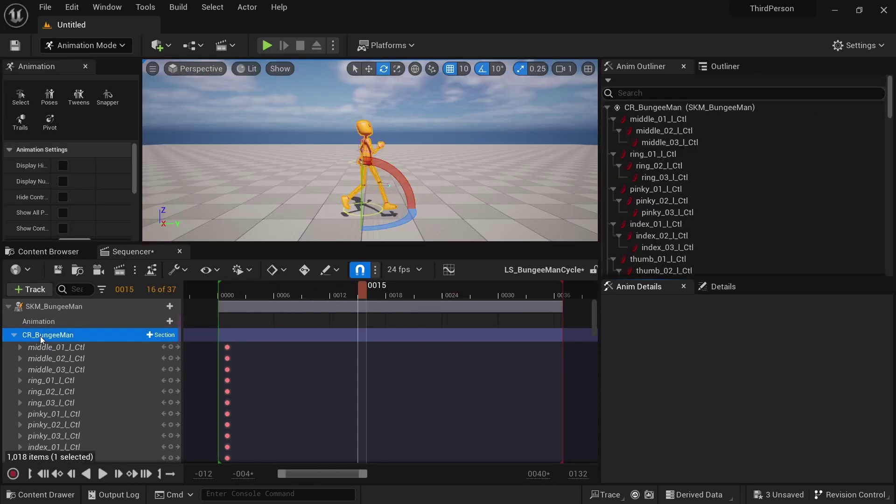
{"action": "right_click_drag", "start_coordinate": [422, 144], "coordinate": [257, 149]}
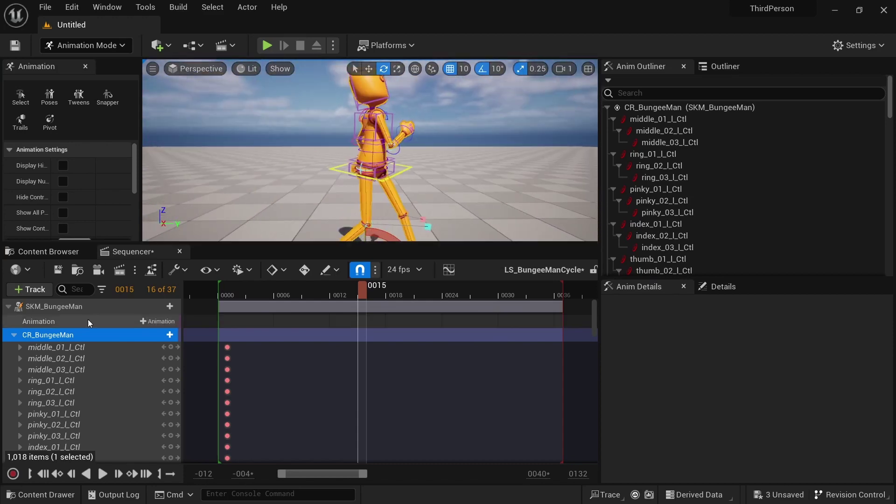
{"action": "left_click", "coordinate": [14, 335]}
{"action": "left_click", "coordinate": [401, 172]}
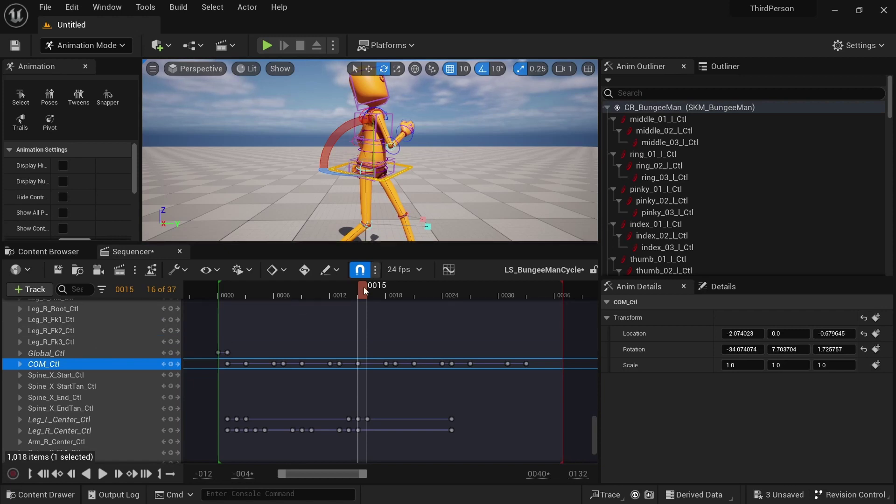
Step: Play and scrub through the BungeeMan walk cycle to review the character's animation
{"action": "left_click_drag", "start_coordinate": [365, 290], "coordinate": [233, 299]}
{"action": "left_click", "coordinate": [111, 474]}
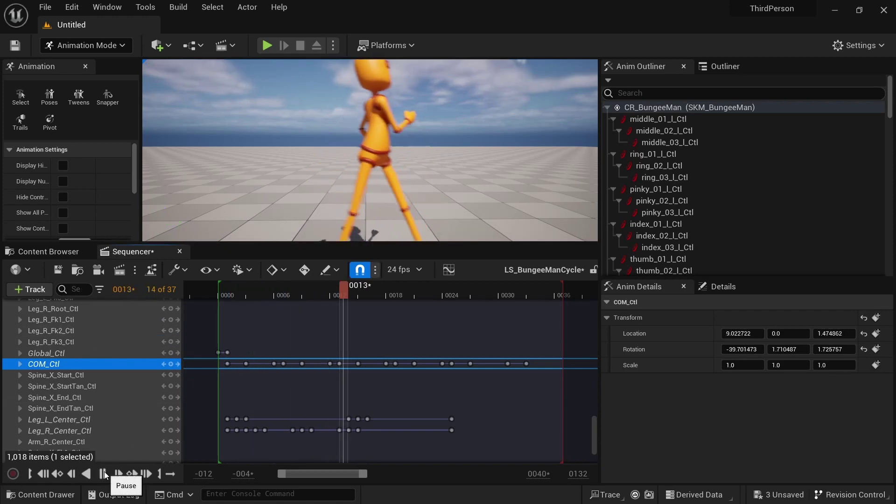
{"action": "left_click", "coordinate": [111, 473]}
{"action": "left_click", "coordinate": [251, 298]}
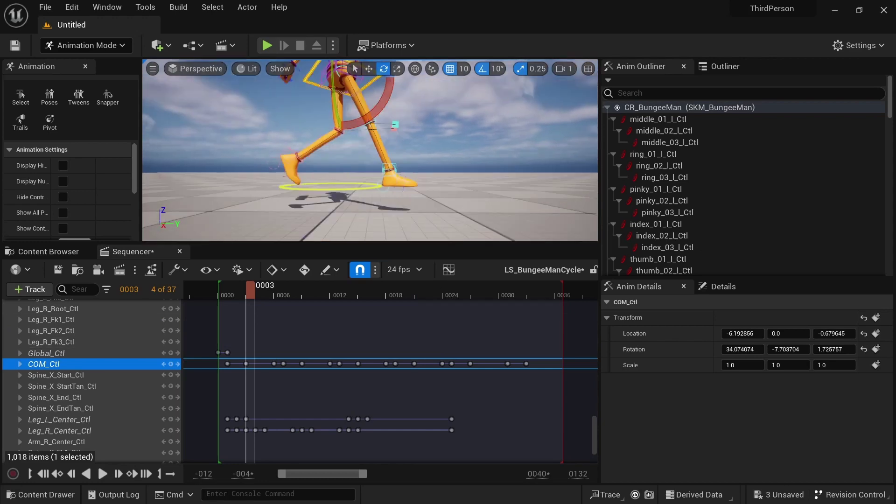
{"action": "left_click_drag", "start_coordinate": [370, 150], "coordinate": [373, 163], "text": "alt"}
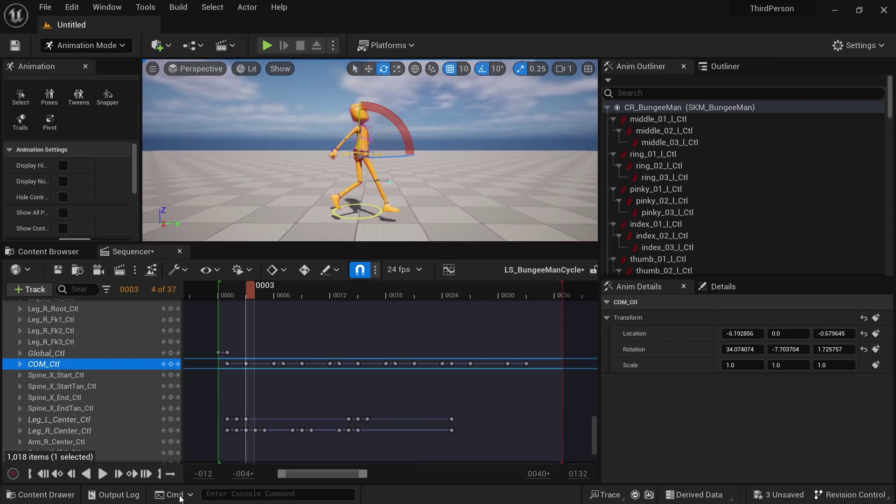
{"action": "left_click", "coordinate": [103, 473]}
{"action": "left_click", "coordinate": [103, 473]}
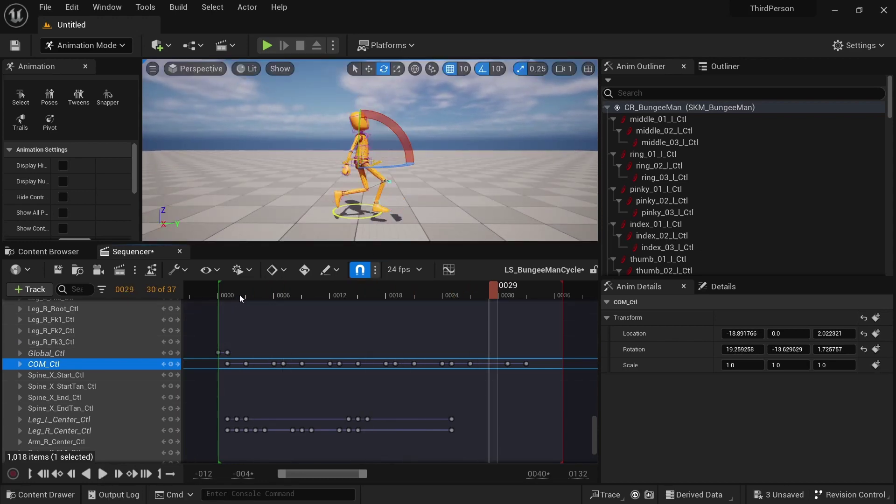
{"action": "left_click_drag", "start_coordinate": [240, 298], "coordinate": [418, 331]}
Step: Open the CR_BungeeMan control rig asset from the BungeeMan folder and compile it
{"action": "left_click", "coordinate": [48, 252]}
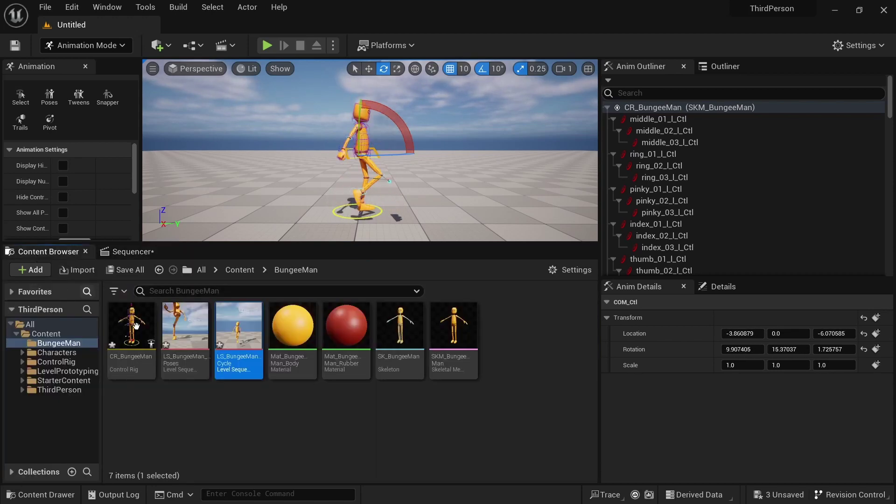
{"action": "double_click", "coordinate": [136, 326]}
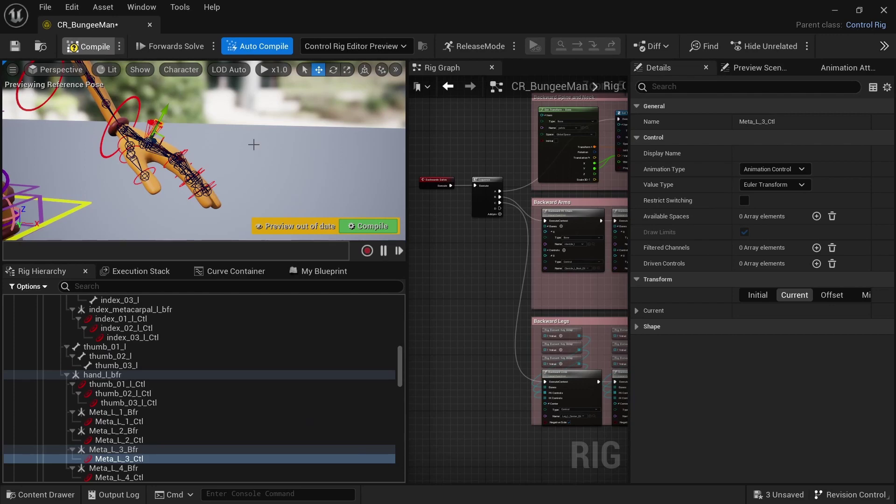
{"action": "left_click", "coordinate": [89, 47]}
Step: Raise the Arm_L_Center_Ctl control at the left elbow to a Z location of about 22.8 in the rig preview
{"action": "scroll", "coordinate": [284, 179], "scroll_direction": "down", "scroll_amount": 5}
{"action": "middle_click_drag", "start_coordinate": [283, 178], "coordinate": [346, 128]}
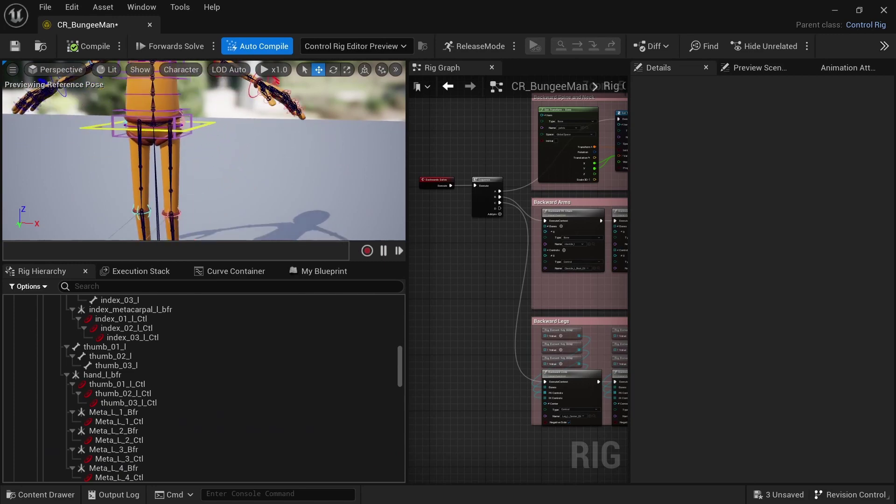
{"action": "scroll", "coordinate": [284, 172], "scroll_direction": "down", "scroll_amount": 4}
{"action": "left_click_drag", "start_coordinate": [284, 176], "coordinate": [254, 167], "text": "alt"}
{"action": "mouse_move", "coordinate": [221, 196]}
{"action": "left_mouse_down", "text": "alt"}
{"action": "mouse_move", "coordinate": [213, 197]}
{"action": "mouse_move", "coordinate": [221, 204]}
{"action": "mouse_move", "coordinate": [209, 202]}
{"action": "left_mouse_up", "text": "alt"}
{"action": "right_click", "coordinate": [210, 197]}
{"action": "middle_click_drag", "start_coordinate": [210, 197], "coordinate": [200, 243]}
{"action": "scroll", "coordinate": [199, 198], "scroll_direction": "up", "scroll_amount": 5}
{"action": "right_click_drag", "start_coordinate": [161, 185], "coordinate": [174, 185], "text": "alt"}
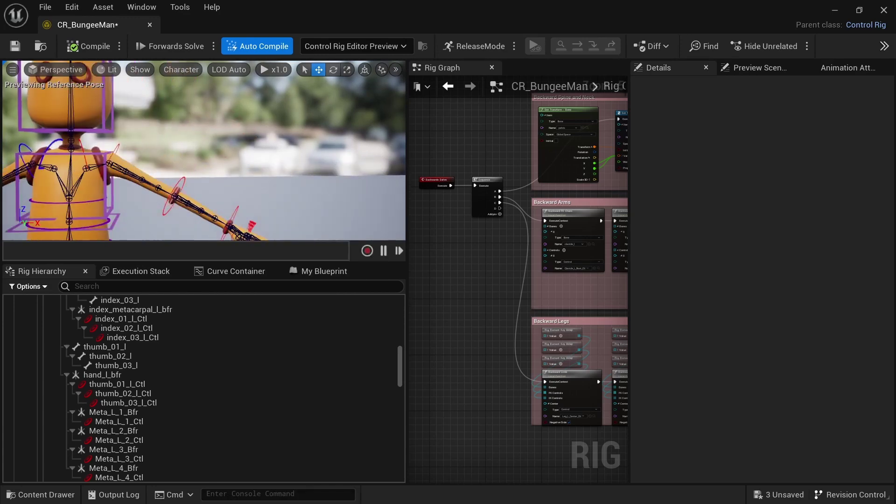
{"action": "left_click", "coordinate": [183, 195]}
{"action": "left_click_drag", "start_coordinate": [213, 188], "coordinate": [260, 133], "text": "alt"}
{"action": "left_click", "coordinate": [189, 190]}
{"action": "left_click", "coordinate": [179, 197]}
{"action": "left_click_drag", "start_coordinate": [164, 189], "coordinate": [167, 190], "text": "alt"}
{"action": "middle_click_drag", "start_coordinate": [163, 189], "coordinate": [168, 129], "text": "alt"}
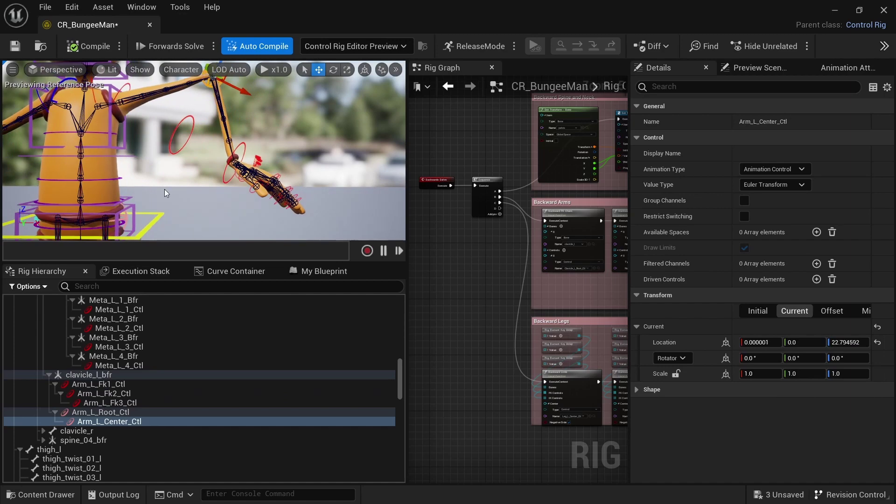
Step: Shift the Spine_X_End_Ctl control on the chest slightly, to an X location of about 0.5
{"action": "right_click_drag", "start_coordinate": [165, 190], "coordinate": [122, 192], "text": "alt"}
{"action": "left_click_drag", "start_coordinate": [165, 189], "coordinate": [180, 205], "text": "alt"}
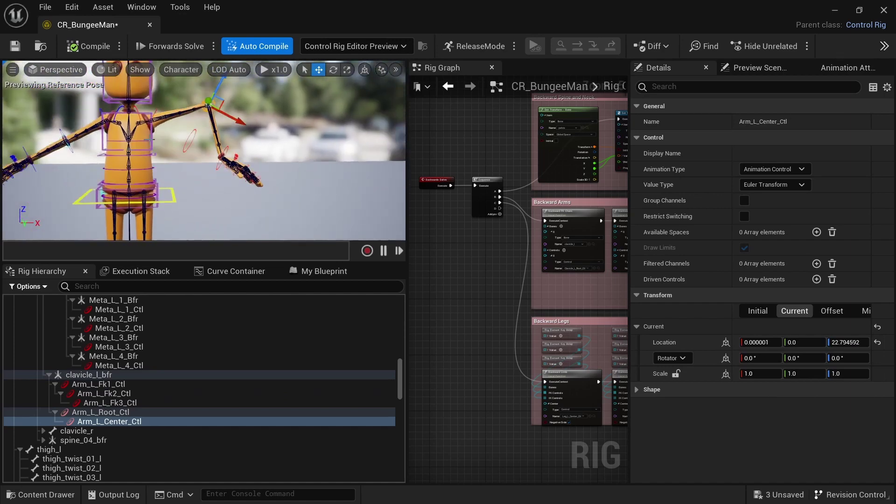
{"action": "left_click", "coordinate": [147, 158]}
{"action": "mouse_move", "coordinate": [123, 127]}
{"action": "left_mouse_down"}
{"action": "mouse_move", "coordinate": [124, 75]}
{"action": "mouse_move", "coordinate": [123, 133]}
{"action": "mouse_move", "coordinate": [119, 79]}
{"action": "mouse_move", "coordinate": [117, 129]}
{"action": "left_mouse_up"}
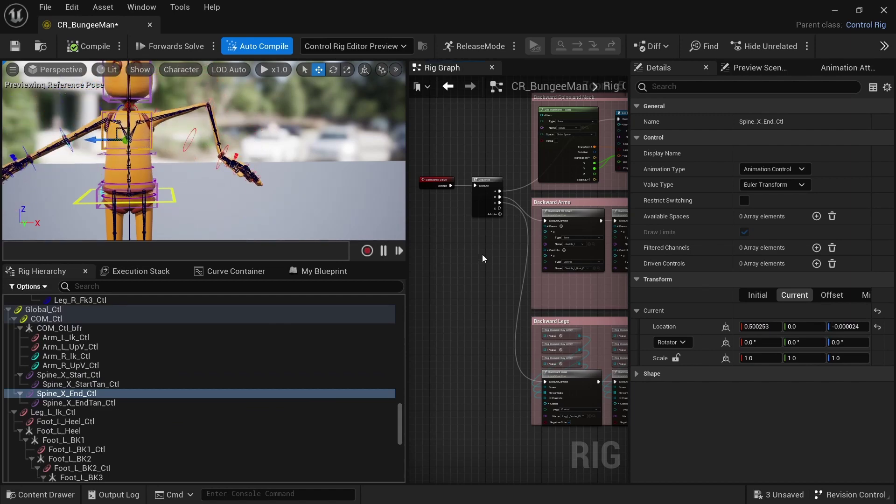
Step: Widen the Rig Graph area on both sides and bring the Backward Spine and Neck, Arms and Legs groups into view
{"action": "right_click_drag", "start_coordinate": [483, 258], "coordinate": [470, 325]}
{"action": "left_click_drag", "start_coordinate": [629, 280], "coordinate": [812, 280]}
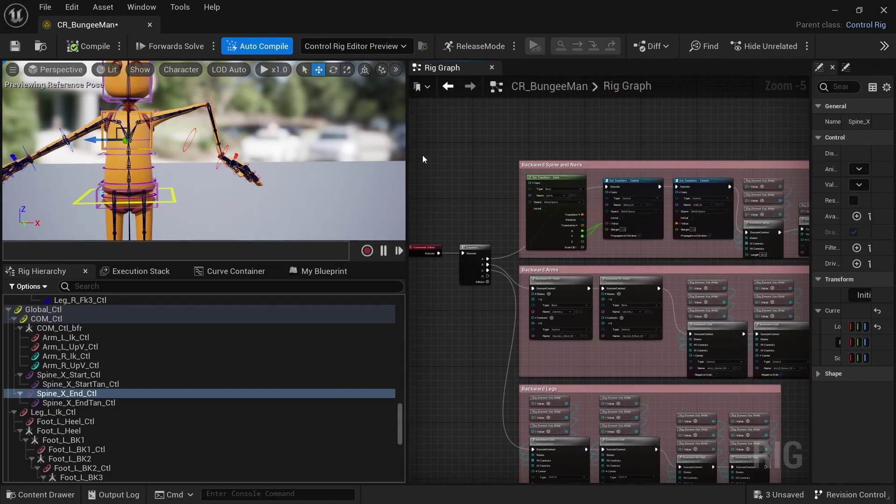
{"action": "left_click_drag", "start_coordinate": [407, 149], "coordinate": [301, 149]}
{"action": "right_click_drag", "start_coordinate": [393, 231], "coordinate": [427, 209]}
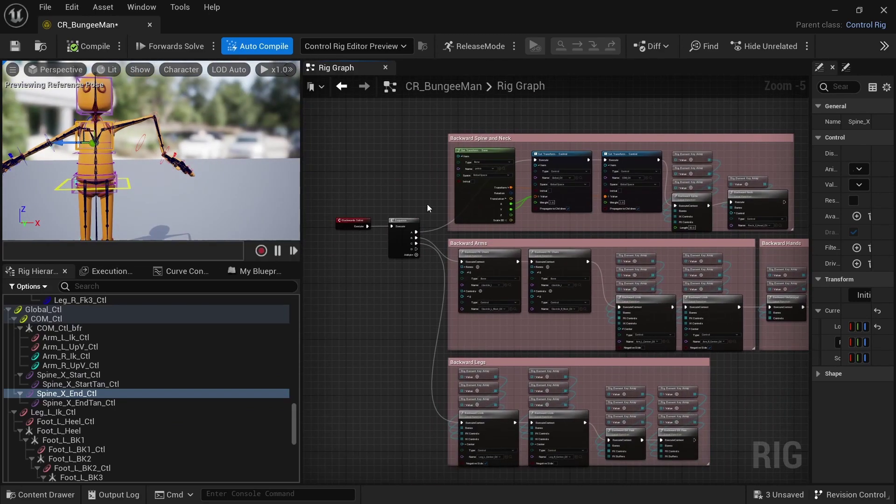
Step: Examine the Construction Event and Forwards Solve sections of the rig graph, including the Setup and Forward node groups
{"action": "right_click_drag", "start_coordinate": [407, 313], "coordinate": [453, 250]}
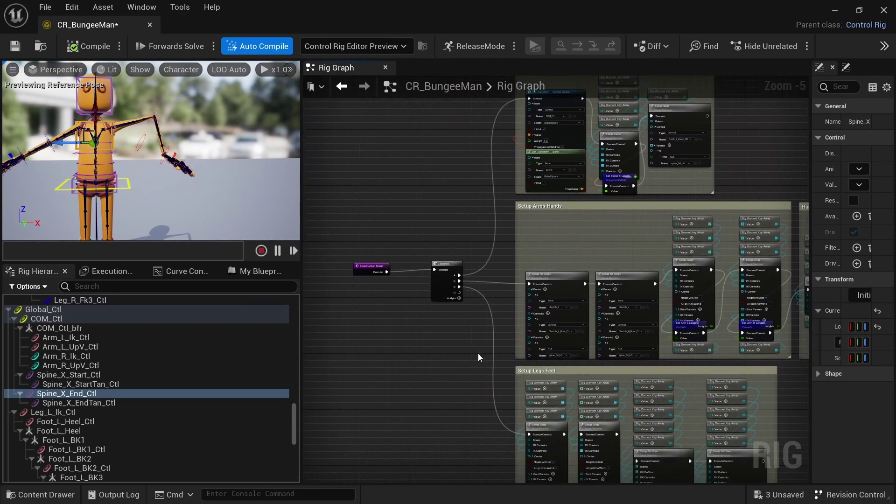
{"action": "right_click_drag", "start_coordinate": [478, 355], "coordinate": [394, 296]}
{"action": "right_click_drag", "start_coordinate": [704, 335], "coordinate": [685, 216]}
{"action": "right_click_drag", "start_coordinate": [695, 293], "coordinate": [819, 256]}
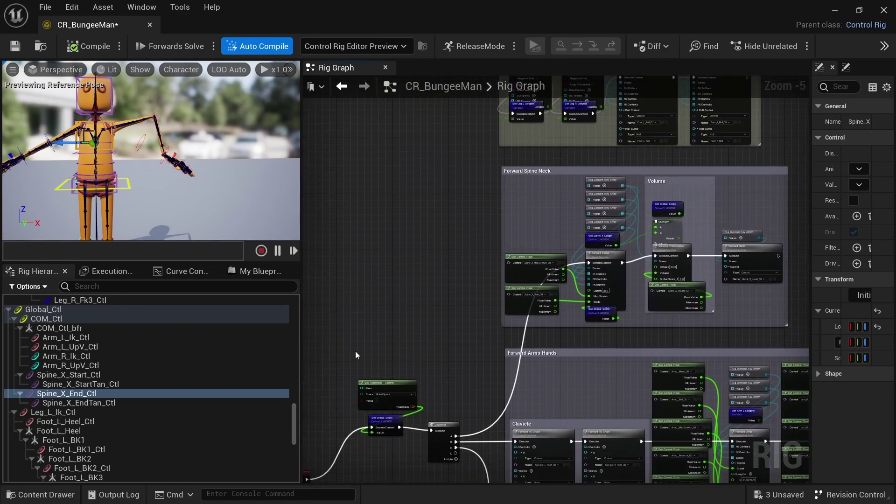
{"action": "right_click_drag", "start_coordinate": [363, 356], "coordinate": [521, 197]}
{"action": "scroll", "coordinate": [459, 349], "scroll_direction": "up", "scroll_amount": 3}
{"action": "scroll", "coordinate": [478, 351], "scroll_direction": "down", "scroll_amount": 3}
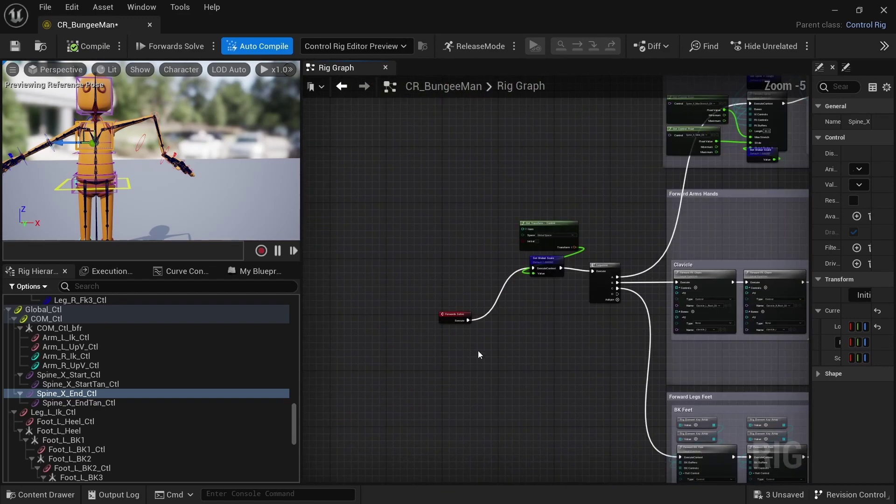
{"action": "right_click_drag", "start_coordinate": [478, 351], "coordinate": [347, 398]}
{"action": "right_click_drag", "start_coordinate": [637, 227], "coordinate": [495, 392]}
Step: Inspect the Volume group inside Forward Spine Neck, with its Global Scale, Multiply, Volume Preservation and Get Control Float nodes
{"action": "scroll", "coordinate": [494, 385], "scroll_direction": "up", "scroll_amount": 3}
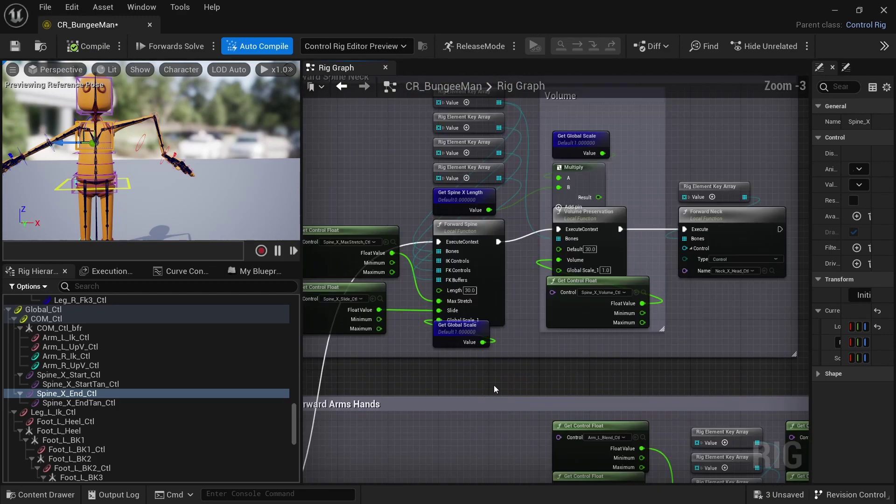
{"action": "scroll", "coordinate": [559, 416], "scroll_direction": "down", "scroll_amount": 2}
{"action": "scroll", "coordinate": [632, 412], "scroll_direction": "up", "scroll_amount": 3}
{"action": "right_click_drag", "start_coordinate": [628, 394], "coordinate": [530, 433]}
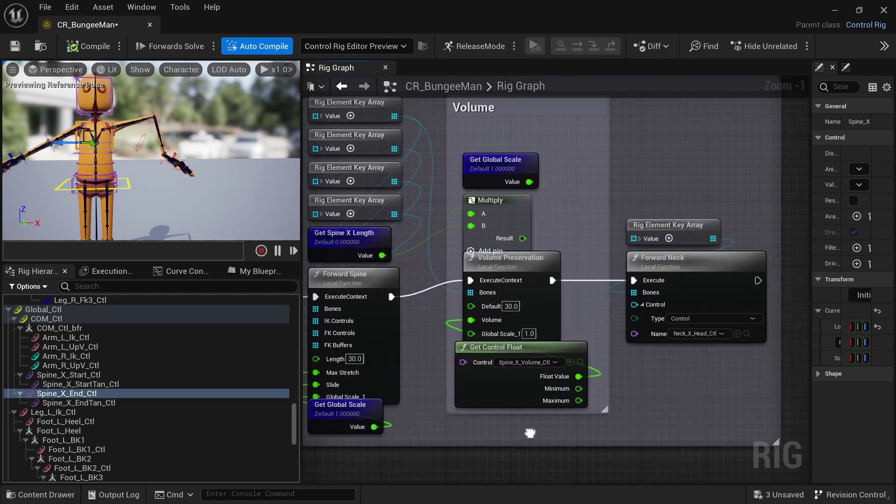
{"action": "right_click_drag", "start_coordinate": [607, 228], "coordinate": [617, 285]}
{"action": "left_click_drag", "start_coordinate": [451, 166], "coordinate": [595, 443]}
{"action": "left_click", "coordinate": [660, 461]}
{"action": "scroll", "coordinate": [660, 458], "scroll_direction": "down", "scroll_amount": 1}
{"action": "right_click_drag", "start_coordinate": [656, 453], "coordinate": [642, 413]}
{"action": "scroll", "coordinate": [642, 413], "scroll_direction": "up", "scroll_amount": 1}
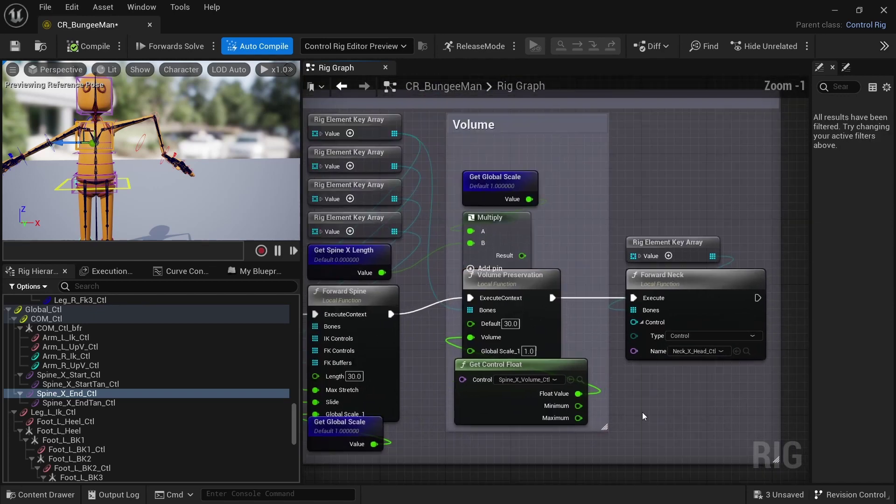
{"action": "right_click_drag", "start_coordinate": [583, 229], "coordinate": [616, 251]}
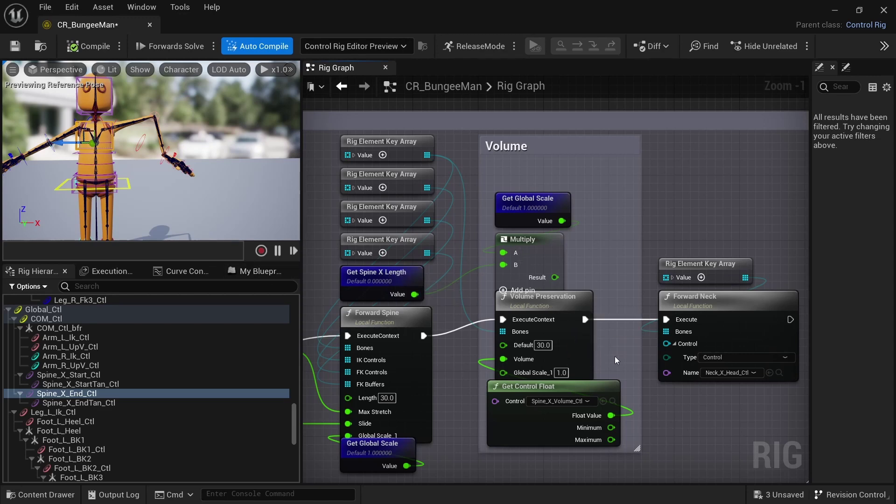
{"action": "right_click_drag", "start_coordinate": [615, 360], "coordinate": [644, 302]}
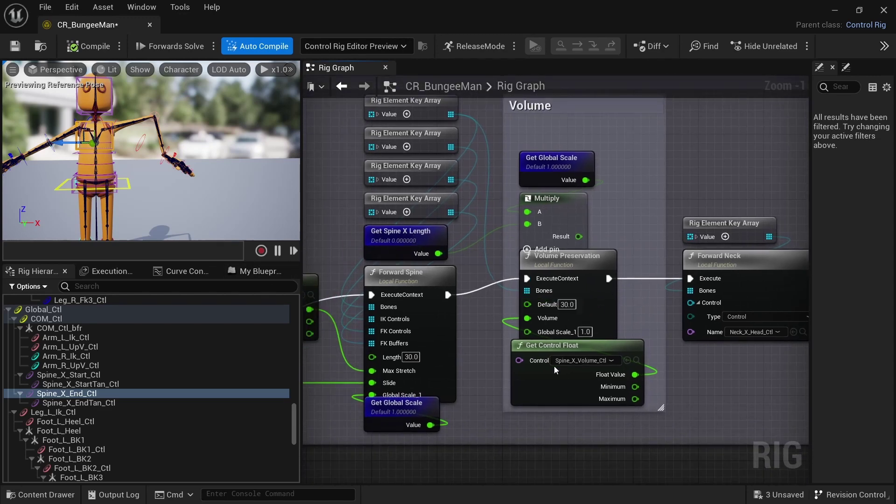
Step: Select the Spine_X_Volume_Ctl control from its Get Control Float node, widen the Details area and set its current value to 3.0
{"action": "left_click", "coordinate": [637, 361]}
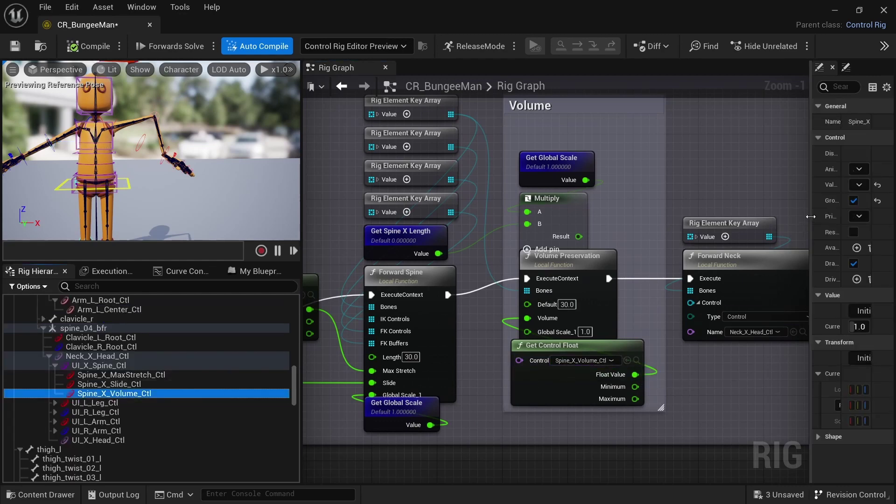
{"action": "left_click_drag", "start_coordinate": [811, 303], "coordinate": [632, 303]}
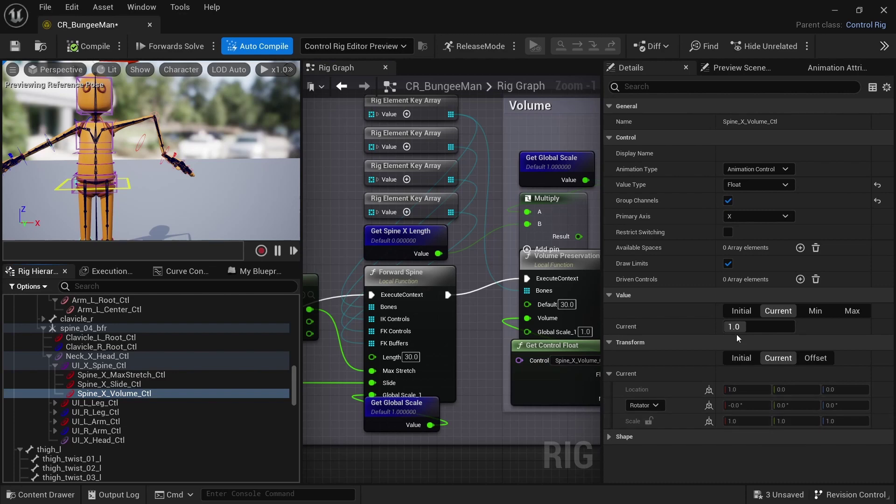
{"action": "left_click_drag", "start_coordinate": [736, 327], "coordinate": [778, 326]}
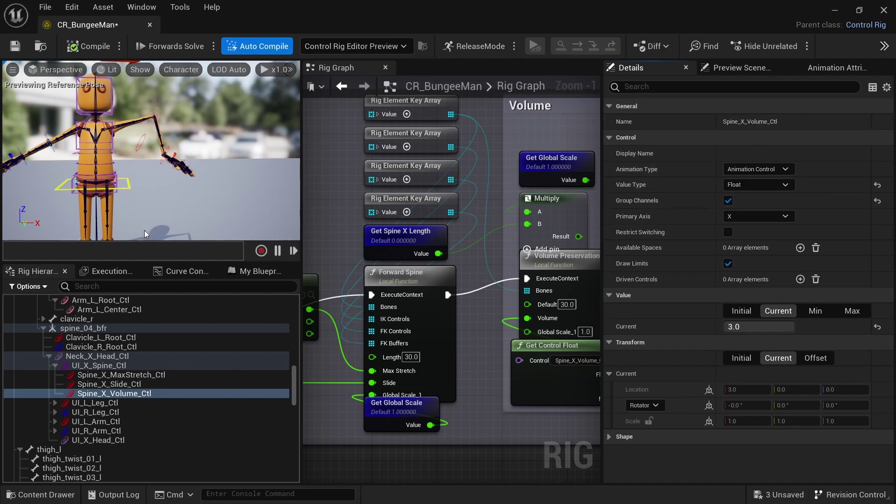
Step: Set the current value of the Spine_X_Slide_Ctl control to 1.0
{"action": "left_click", "coordinate": [131, 377]}
{"action": "left_click", "coordinate": [139, 392]}
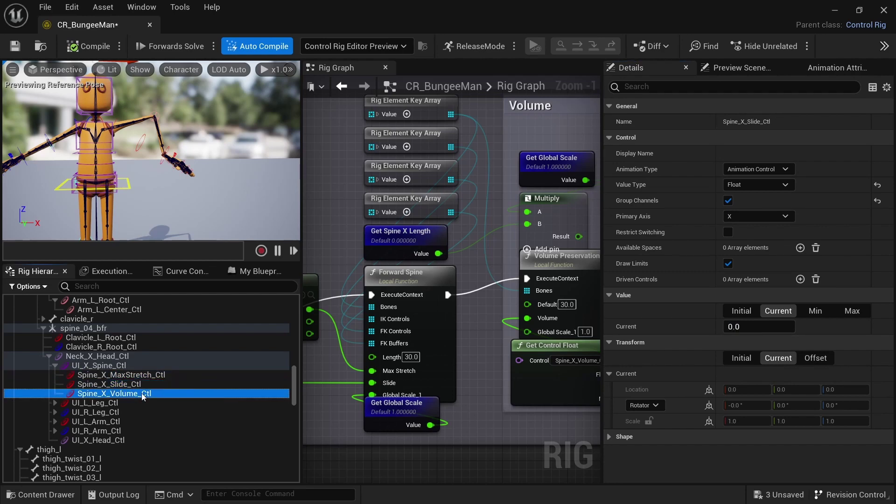
{"action": "left_click", "coordinate": [138, 384]}
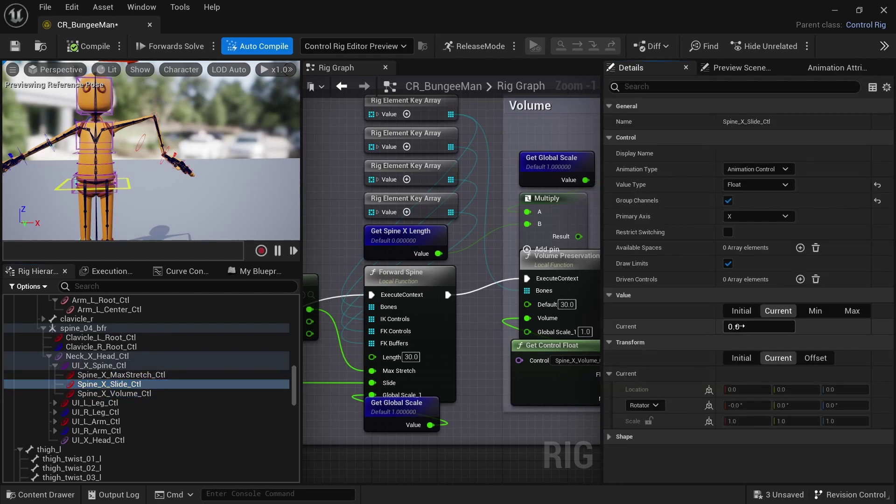
{"action": "left_click_drag", "start_coordinate": [746, 326], "coordinate": [793, 326]}
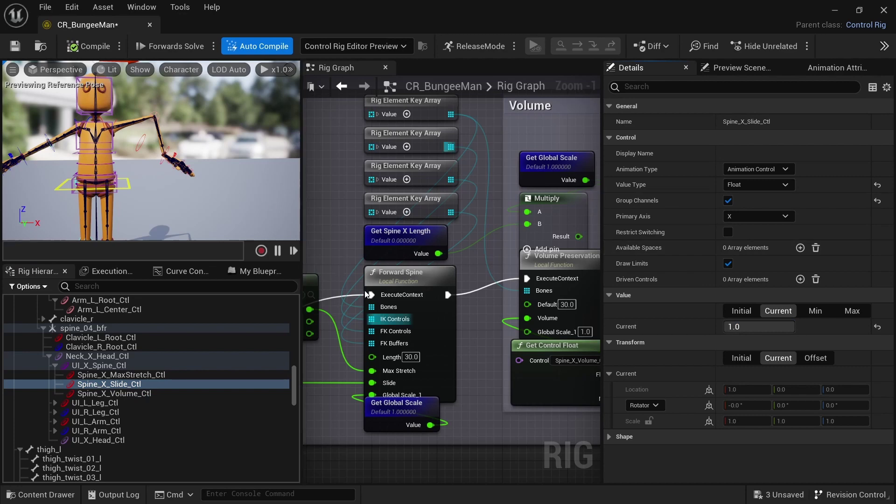
Step: Collapse the hand_l and neck_01 branches in the rig hierarchy to shorten the bone list
{"action": "scroll", "coordinate": [467, 361], "scroll_direction": "down", "scroll_amount": 3}
{"action": "scroll", "coordinate": [466, 361], "scroll_direction": "down", "scroll_amount": 4}
{"action": "right_click_drag", "start_coordinate": [415, 327], "coordinate": [455, 225]}
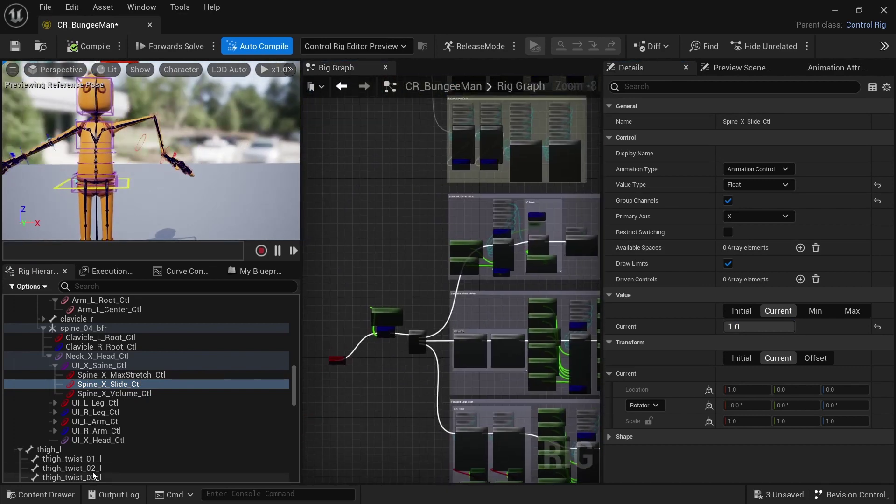
{"action": "scroll", "coordinate": [136, 427], "scroll_direction": "up", "scroll_amount": 3}
{"action": "scroll", "coordinate": [82, 431], "scroll_direction": "up", "scroll_amount": 2}
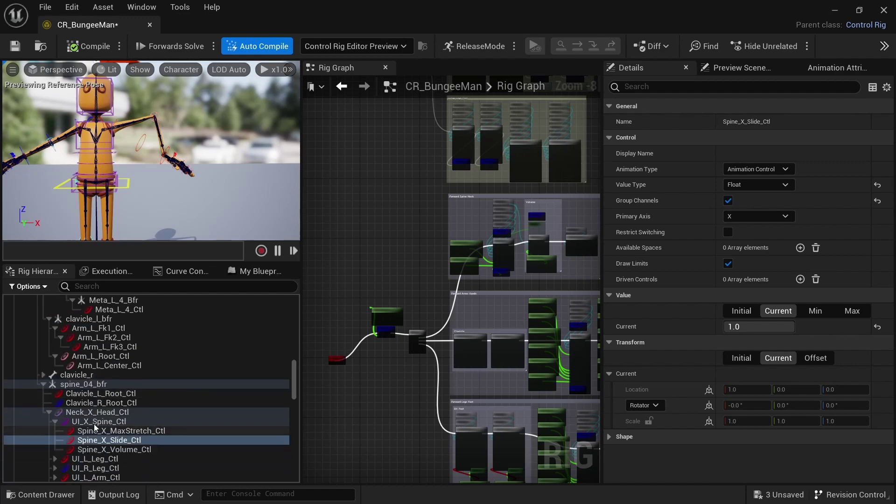
{"action": "scroll", "coordinate": [107, 415], "scroll_direction": "up", "scroll_amount": 10}
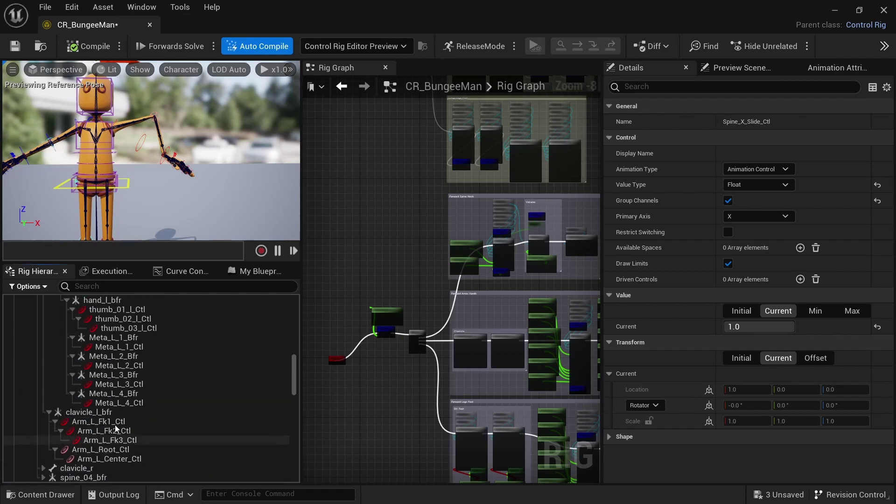
{"action": "scroll", "coordinate": [120, 428], "scroll_direction": "up", "scroll_amount": 8}
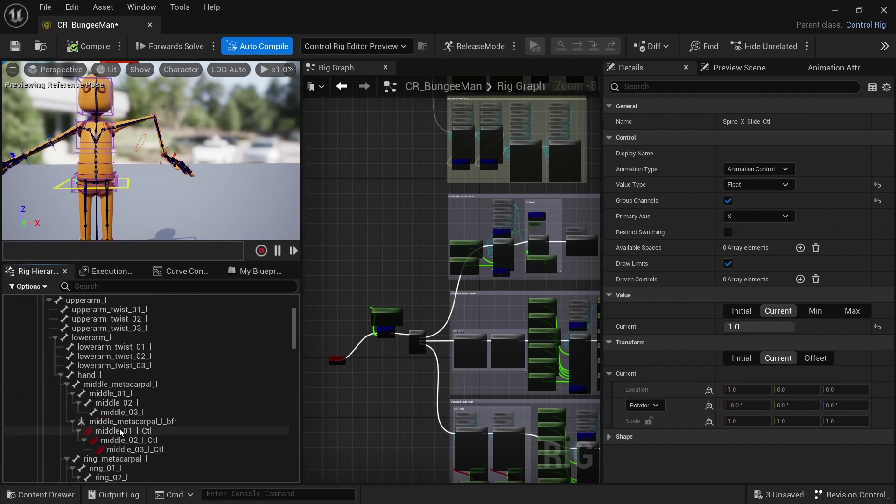
{"action": "left_click", "coordinate": [61, 395]}
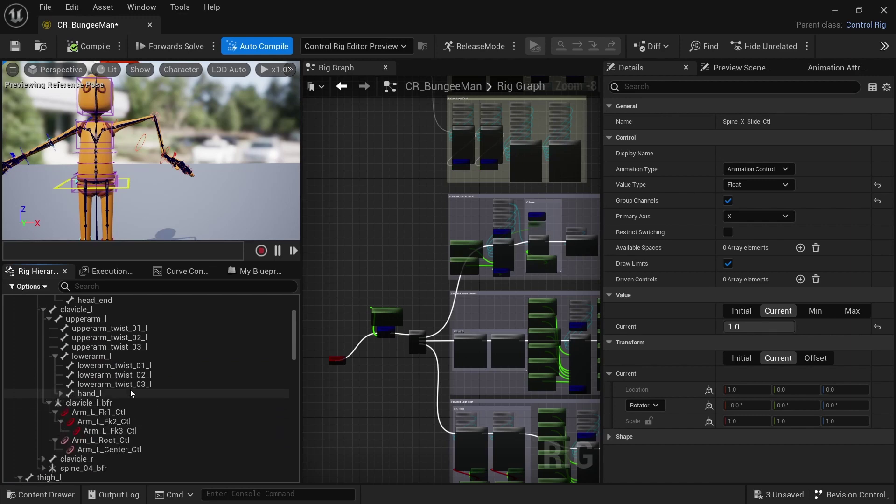
{"action": "scroll", "coordinate": [152, 399], "scroll_direction": "up", "scroll_amount": 4}
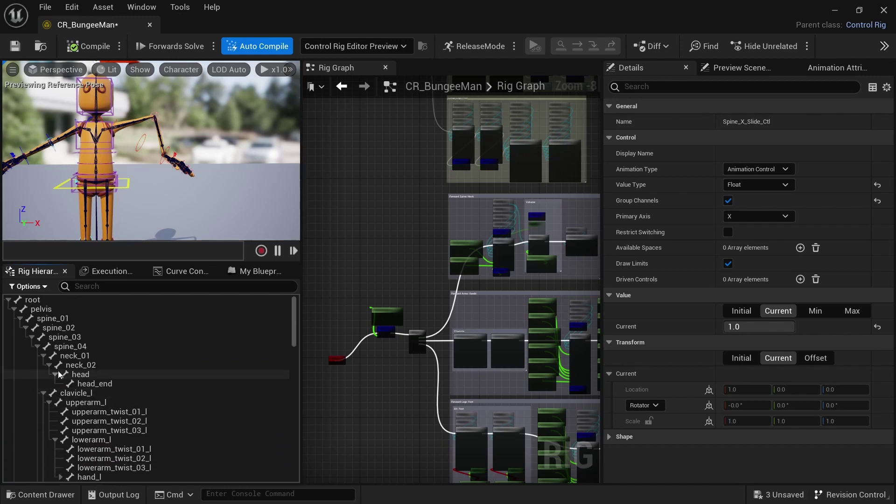
{"action": "left_click", "coordinate": [43, 356]}
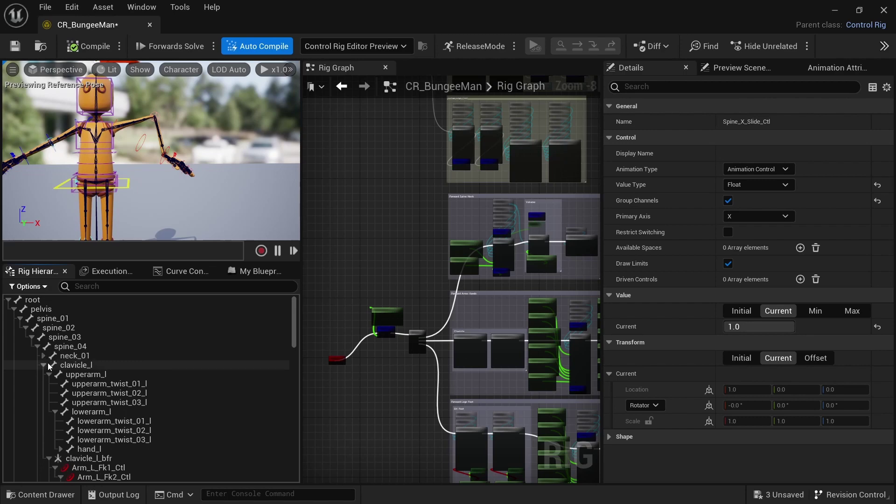
Step: Inspect the clavicle_l and upperarm_l bones and the clavicle_l_bfr null in the rig hierarchy
{"action": "left_click", "coordinate": [75, 365]}
{"action": "left_click", "coordinate": [113, 374]}
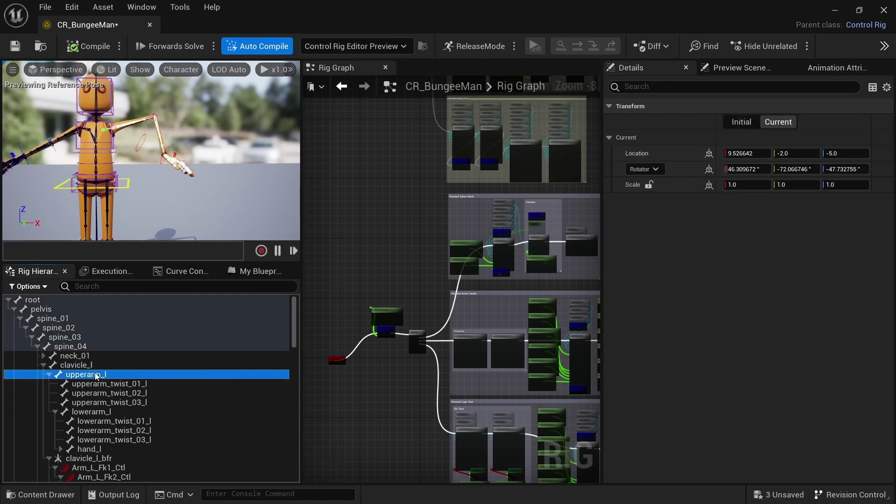
{"action": "scroll", "coordinate": [146, 406], "scroll_direction": "down", "scroll_amount": 2}
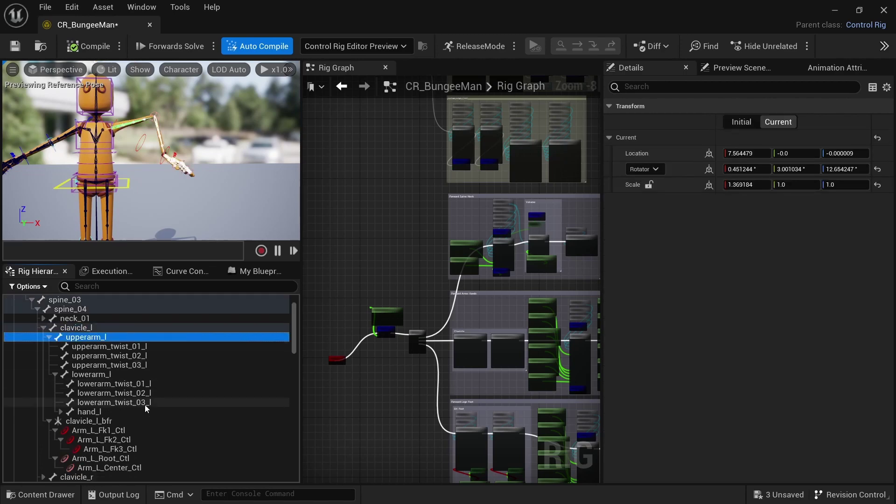
{"action": "scroll", "coordinate": [86, 383], "scroll_direction": "down", "scroll_amount": 2}
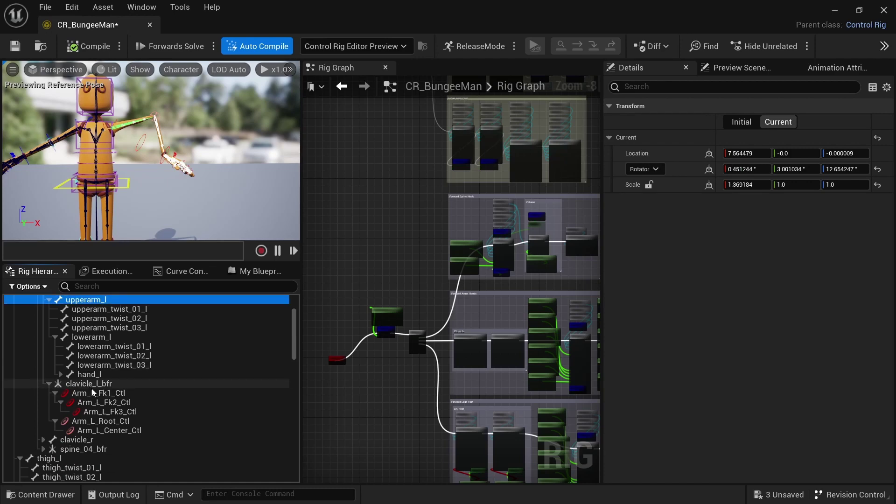
{"action": "left_click", "coordinate": [92, 388]}
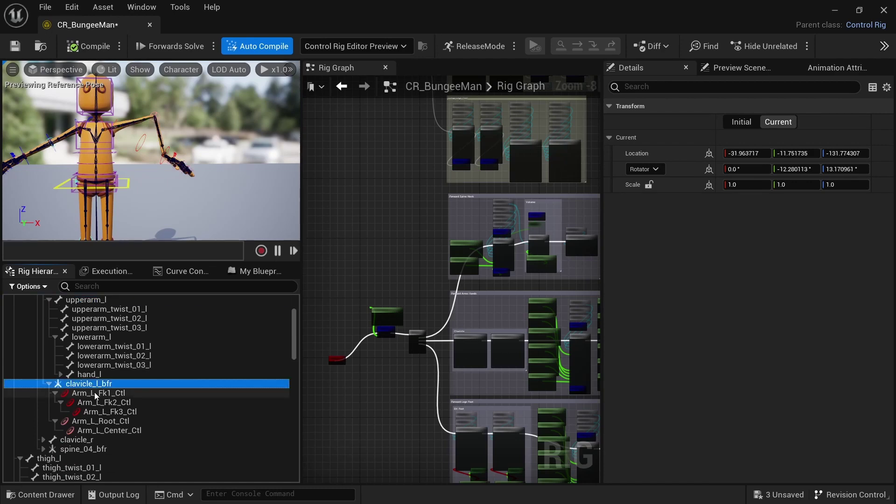
Step: Compare the chest control and clavicle_l bone in the preview with clavicle_l_bfr and Arm_L_Fk1_Ctl in the hierarchy
{"action": "left_click", "coordinate": [114, 134]}
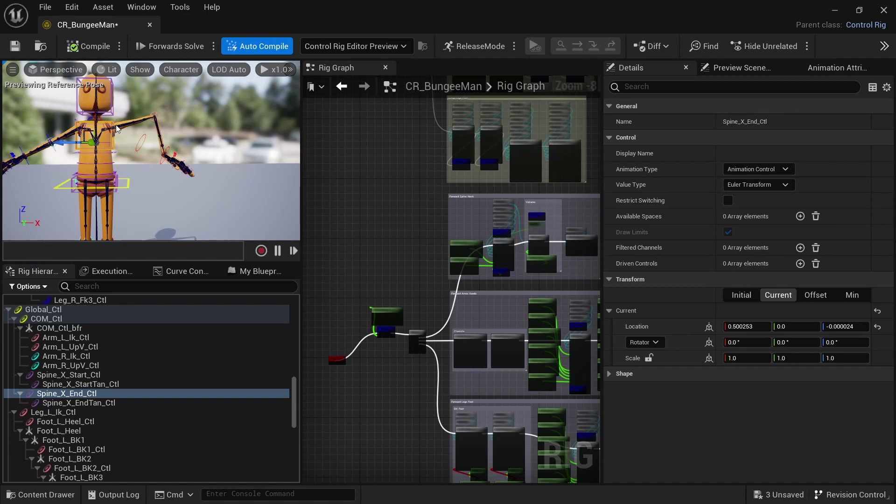
{"action": "left_click", "coordinate": [108, 127]}
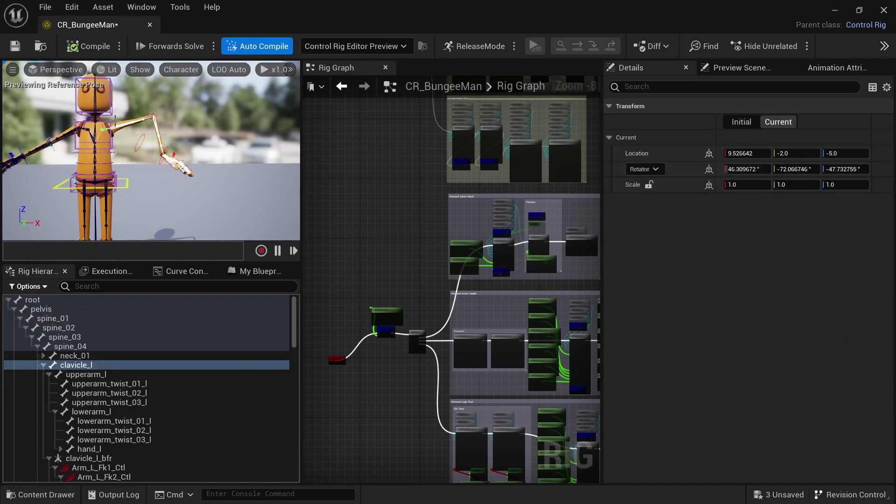
{"action": "left_click", "coordinate": [139, 142]}
{"action": "scroll", "coordinate": [127, 452], "scroll_direction": "down", "scroll_amount": 3}
{"action": "left_click", "coordinate": [91, 404]}
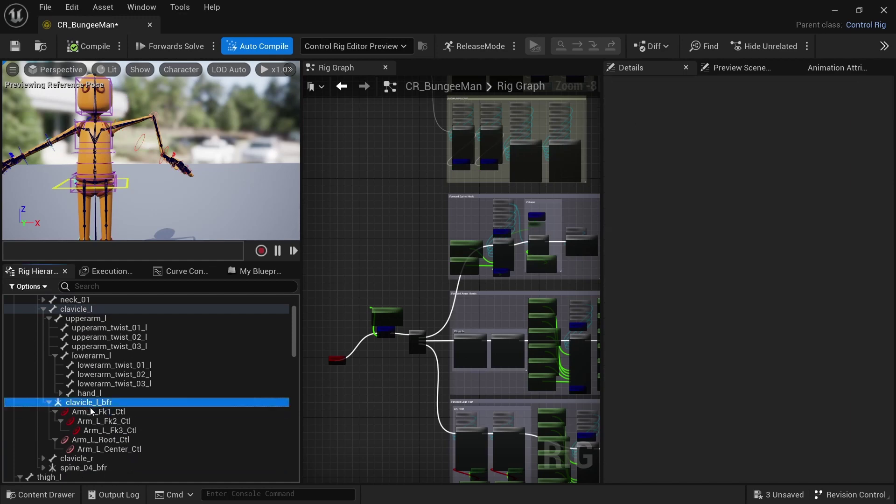
{"action": "left_click", "coordinate": [92, 412]}
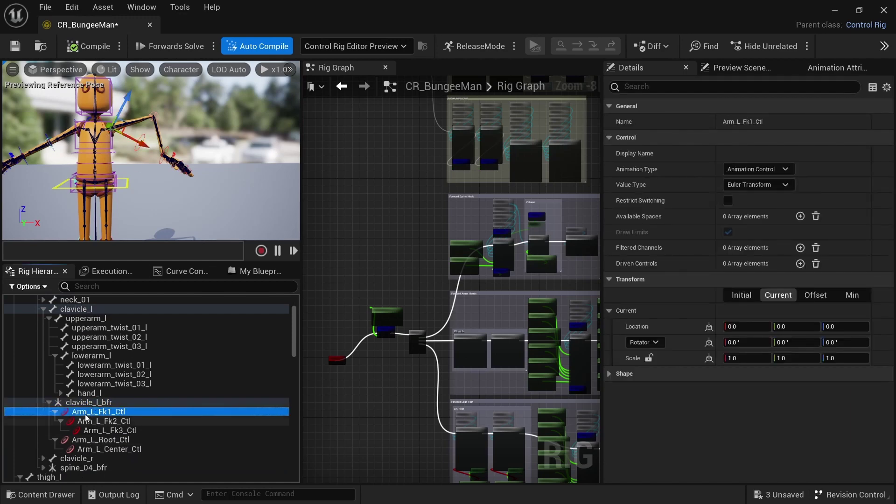
{"action": "left_click", "coordinate": [70, 310]}
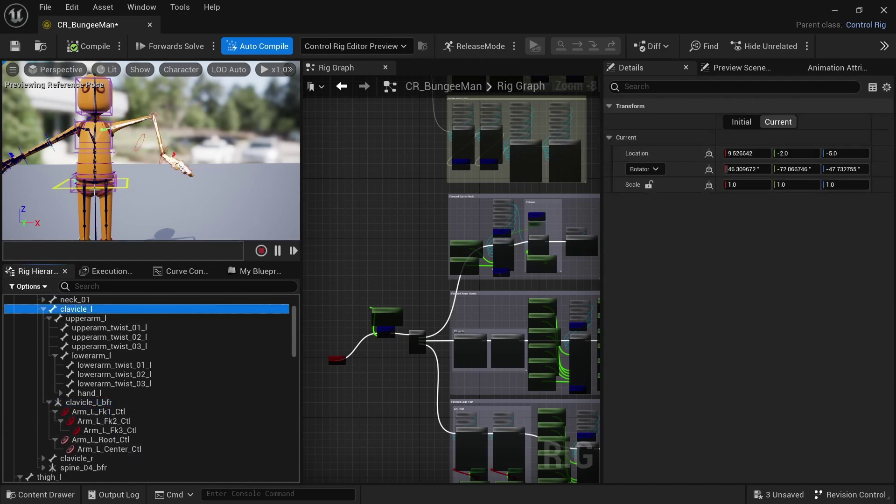
Step: Rotate the Spine_X_End_Ctl chest control to -40° about Y and move it to about 21.8 in X and 3.4 in Z
{"action": "left_click", "coordinate": [95, 140]}
{"action": "mouse_move", "coordinate": [95, 137]}
{"action": "left_mouse_down"}
{"action": "mouse_move", "coordinate": [119, 149]}
{"action": "mouse_move", "coordinate": [76, 148]}
{"action": "mouse_move", "coordinate": [100, 149]}
{"action": "left_mouse_up"}
{"action": "key", "text": "e"}
{"action": "left_click_drag", "start_coordinate": [157, 107], "coordinate": [162, 154]}
{"action": "key", "text": "w"}
{"action": "left_click_drag", "start_coordinate": [101, 123], "coordinate": [62, 99]}
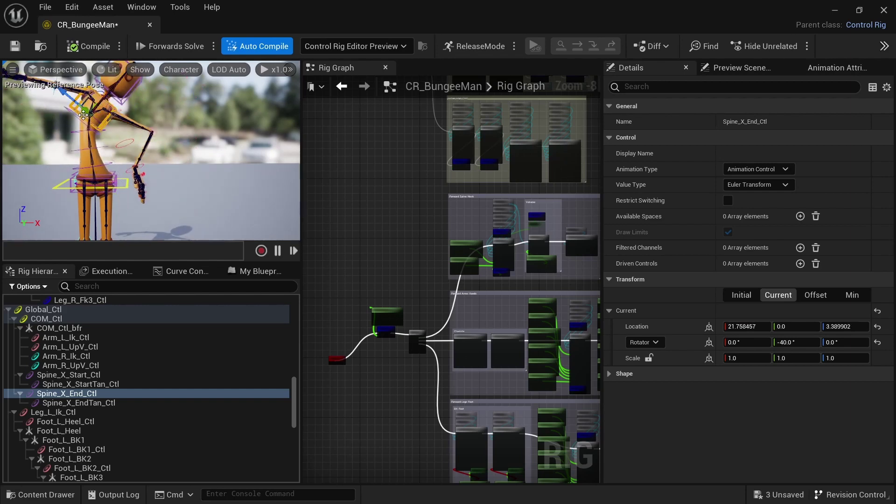
Step: Rotate Spine_X_End_Ctl to 10° about Y, move it to about -10.9 in X and -5.4 in Z, and deselect it
{"action": "key", "text": "e"}
{"action": "left_click_drag", "start_coordinate": [133, 131], "coordinate": [95, 143]}
{"action": "key", "text": "w"}
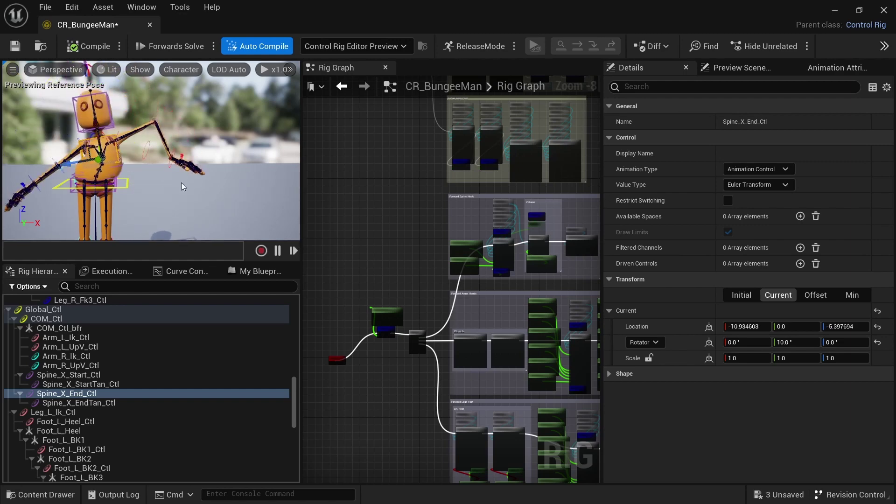
{"action": "left_click", "coordinate": [144, 193]}
{"action": "mouse_move", "coordinate": [152, 192]}
{"action": "left_mouse_down", "text": "alt"}
{"action": "mouse_move", "coordinate": [186, 190]}
{"action": "mouse_move", "coordinate": [148, 198]}
{"action": "left_mouse_up", "text": "alt"}
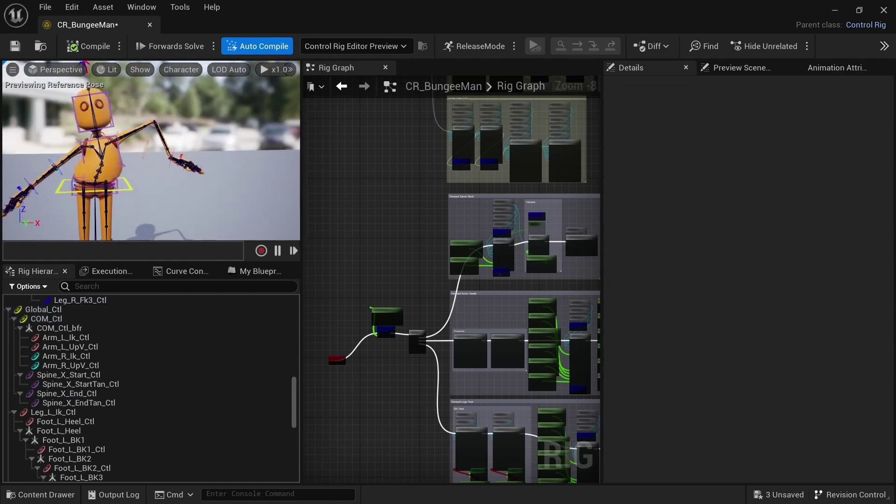
Step: Reposition Spine_X_End_Ctl to about -7.2 in X and -4.3 in Z with its rotation at zero
{"action": "left_click", "coordinate": [112, 152]}
{"action": "left_click_drag", "start_coordinate": [112, 152], "coordinate": [100, 136]}
{"action": "key", "text": "w"}
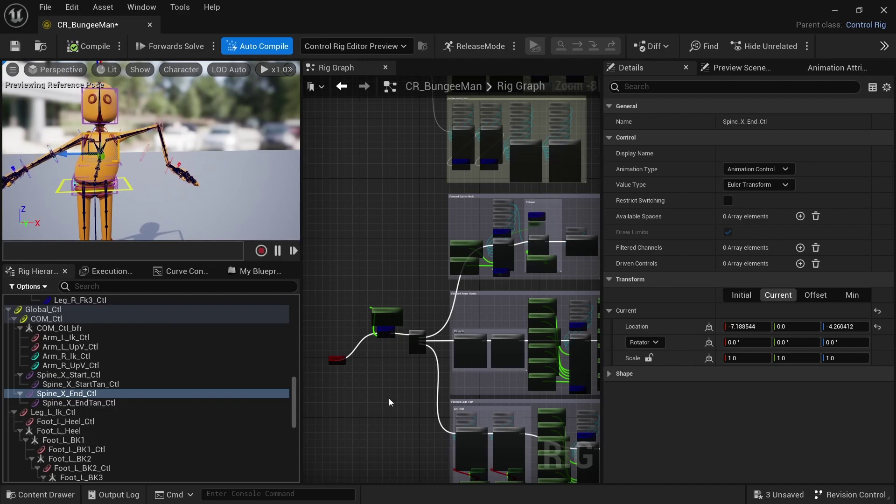
Step: Select Spine_X_Volume_Ctl from the Get Control Float node feeding Volume Preservation and set its current value to 3.0
{"action": "scroll", "coordinate": [418, 371], "scroll_direction": "up", "scroll_amount": 3}
{"action": "scroll", "coordinate": [419, 368], "scroll_direction": "up", "scroll_amount": 2}
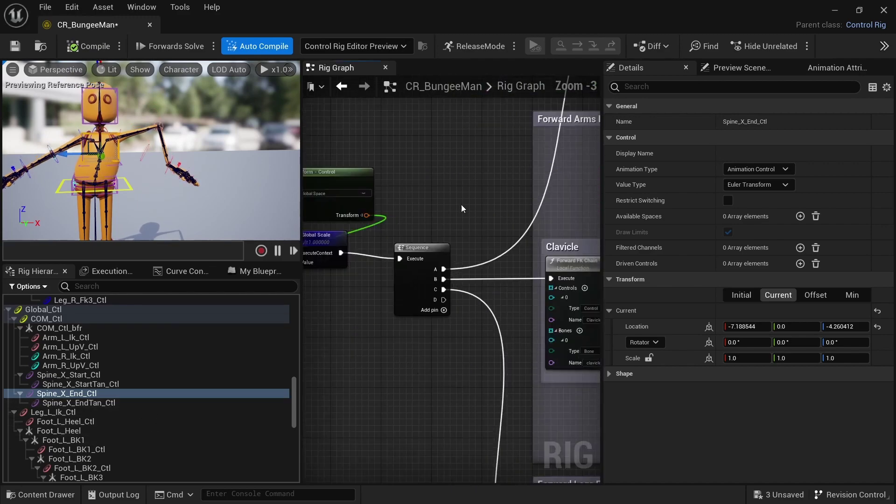
{"action": "scroll", "coordinate": [462, 206], "scroll_direction": "down", "scroll_amount": 4}
{"action": "right_click_drag", "start_coordinate": [462, 204], "coordinate": [386, 244]}
{"action": "right_click_drag", "start_coordinate": [470, 240], "coordinate": [382, 242]}
{"action": "right_click_drag", "start_coordinate": [346, 142], "coordinate": [406, 245]}
{"action": "scroll", "coordinate": [403, 375], "scroll_direction": "up", "scroll_amount": 2}
{"action": "right_click_drag", "start_coordinate": [407, 379], "coordinate": [416, 214]}
{"action": "right_click_drag", "start_coordinate": [389, 430], "coordinate": [308, 264]}
{"action": "right_click_drag", "start_coordinate": [488, 226], "coordinate": [397, 344]}
{"action": "scroll", "coordinate": [483, 300], "scroll_direction": "up", "scroll_amount": 5}
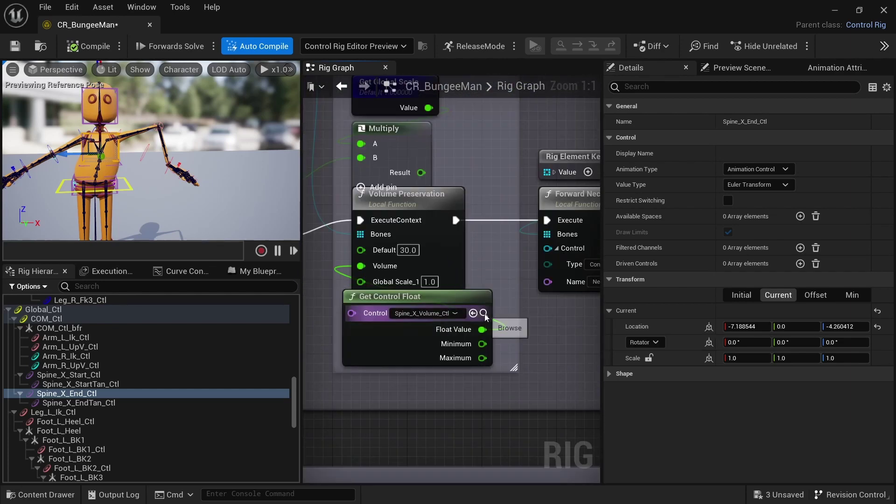
{"action": "left_click", "coordinate": [484, 313]}
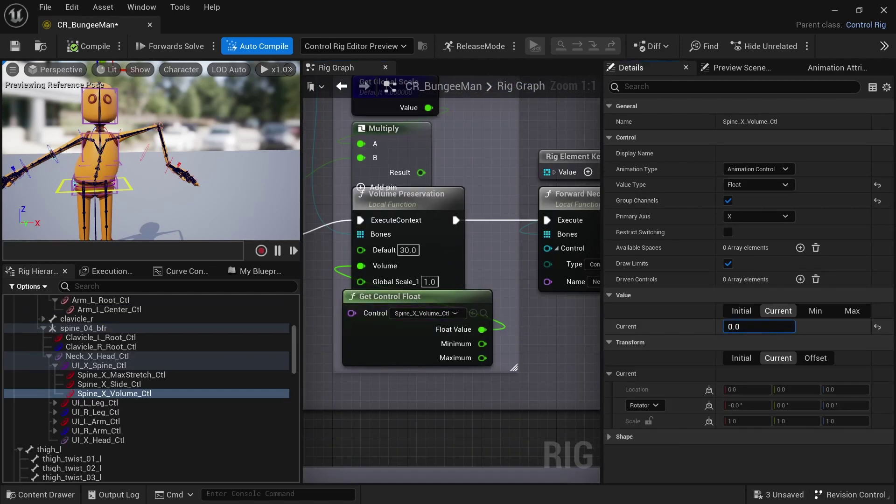
{"action": "left_click_drag", "start_coordinate": [758, 329], "coordinate": [758, 328]}
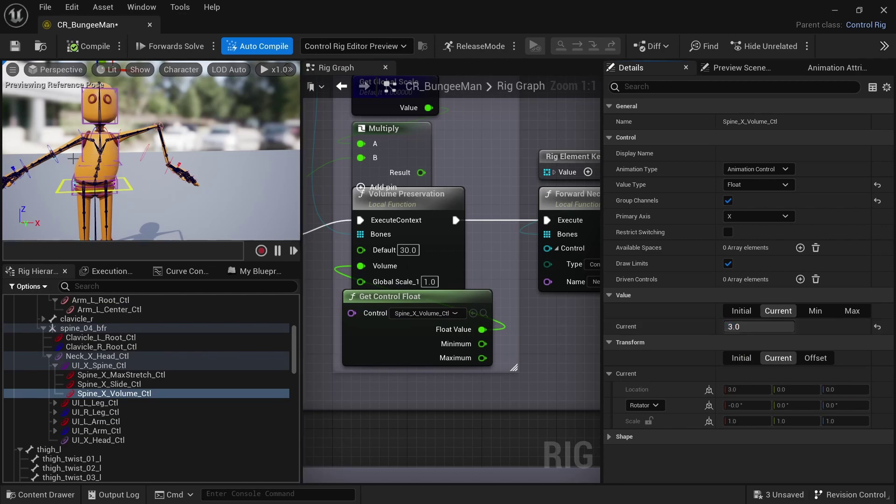
Step: Close the CR_BungeeMan control rig and open the Rigs folder under Characters/Mannequin_UE4
{"action": "left_click", "coordinate": [149, 24]}
{"action": "left_click", "coordinate": [210, 414]}
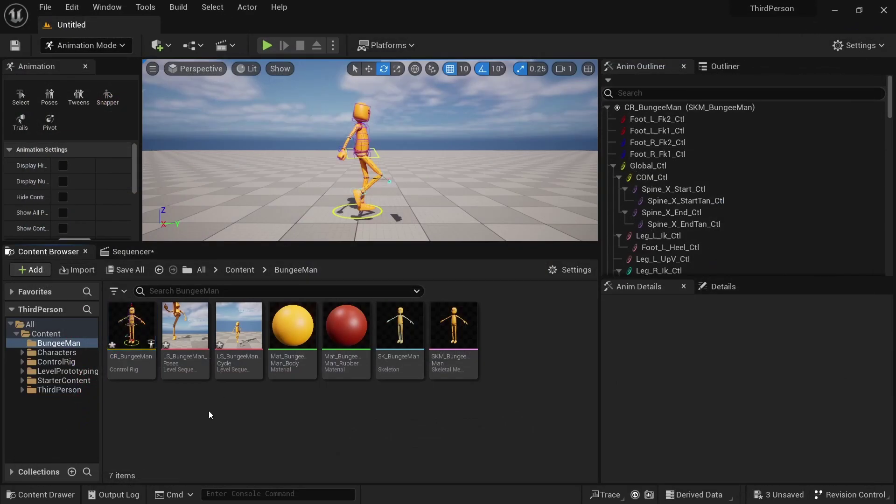
{"action": "left_click", "coordinate": [54, 352]}
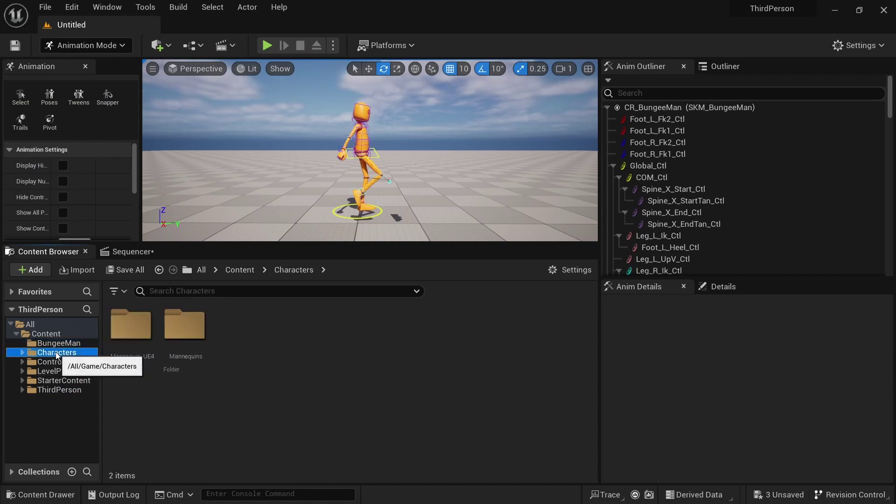
{"action": "double_click", "coordinate": [131, 326]}
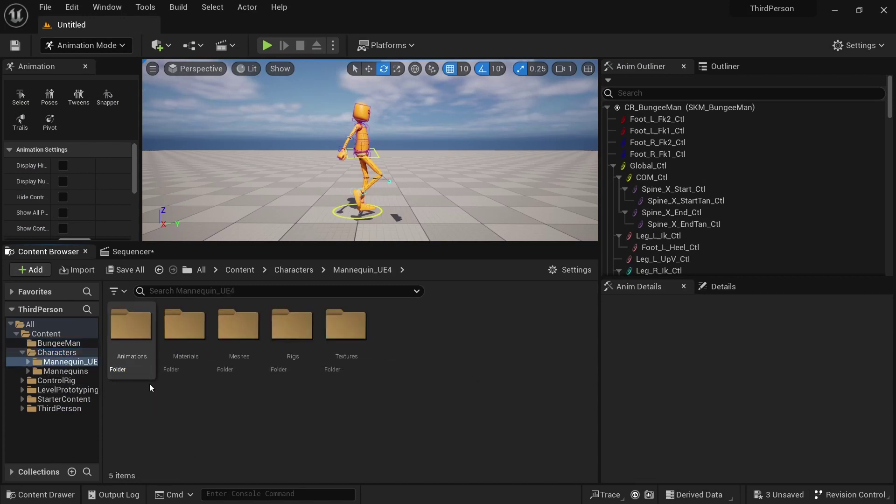
{"action": "double_click", "coordinate": [279, 363]}
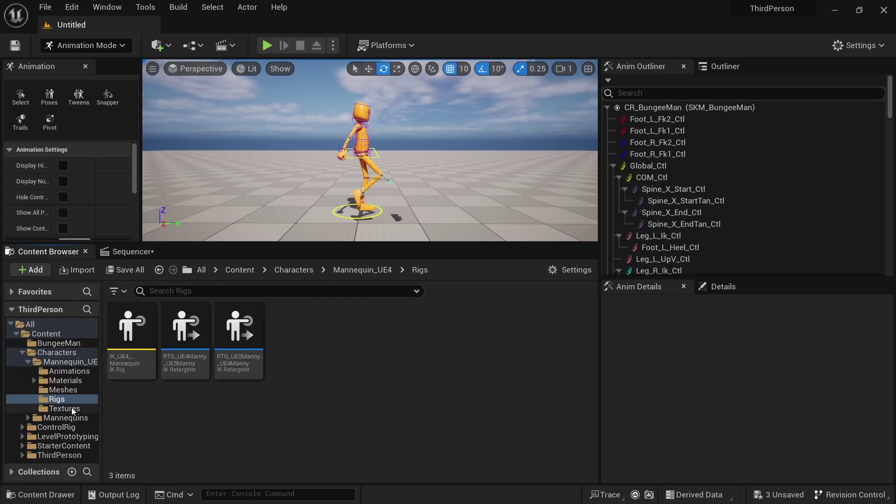
Step: Check the Mannequin_UE4 Animations and Textures folders for a control rig asset
{"action": "left_click", "coordinate": [69, 370]}
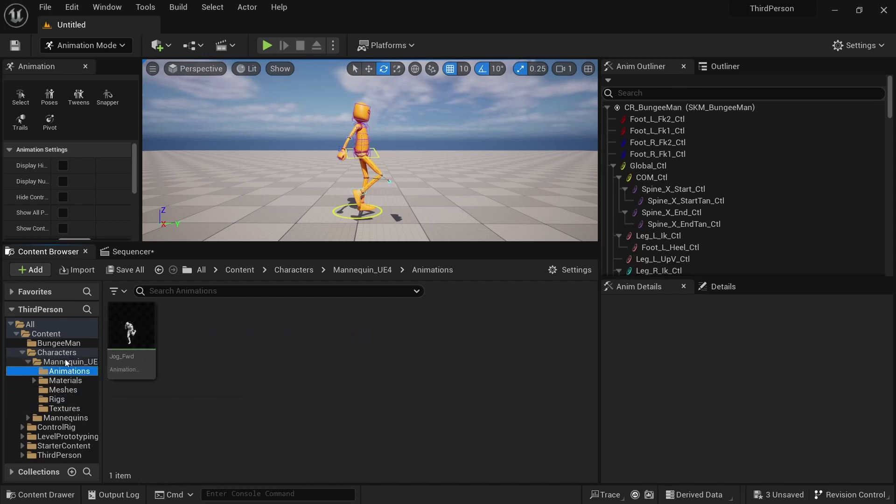
{"action": "left_click", "coordinate": [66, 362]}
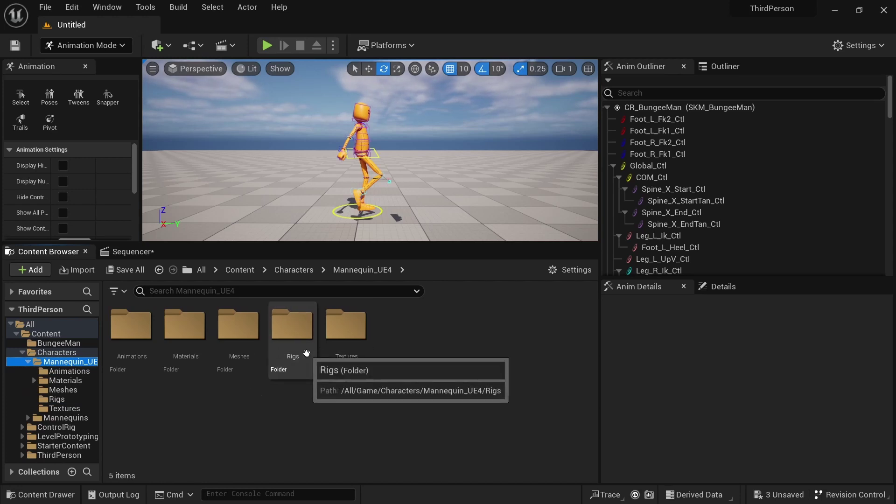
{"action": "left_click", "coordinate": [368, 424]}
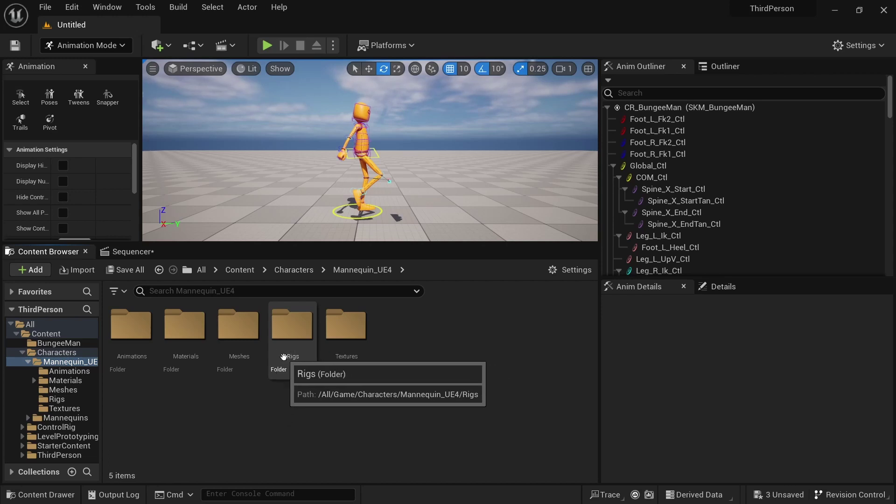
{"action": "left_click", "coordinate": [292, 356]}
{"action": "left_click", "coordinate": [63, 408]}
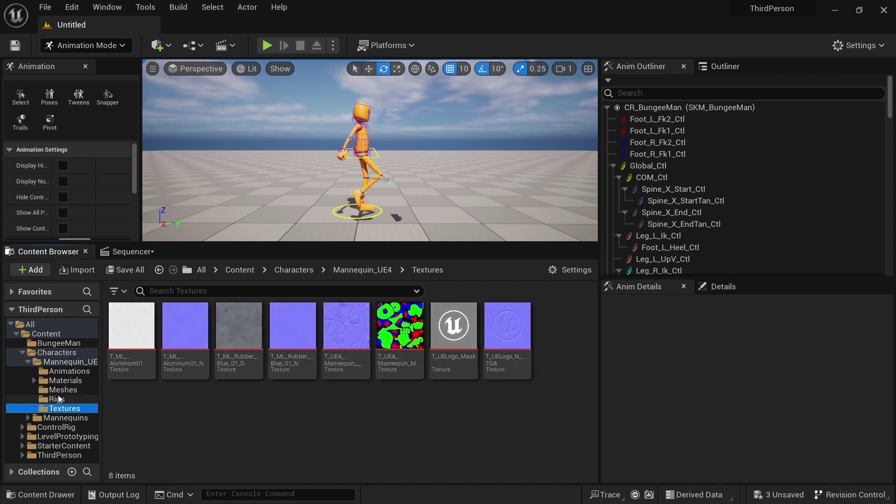
Step: Widen the folder tree and open the CR_Mannequin_Body control rig from Characters/Mannequins/Rigs
{"action": "left_click", "coordinate": [65, 418]}
{"action": "double_click", "coordinate": [282, 368]}
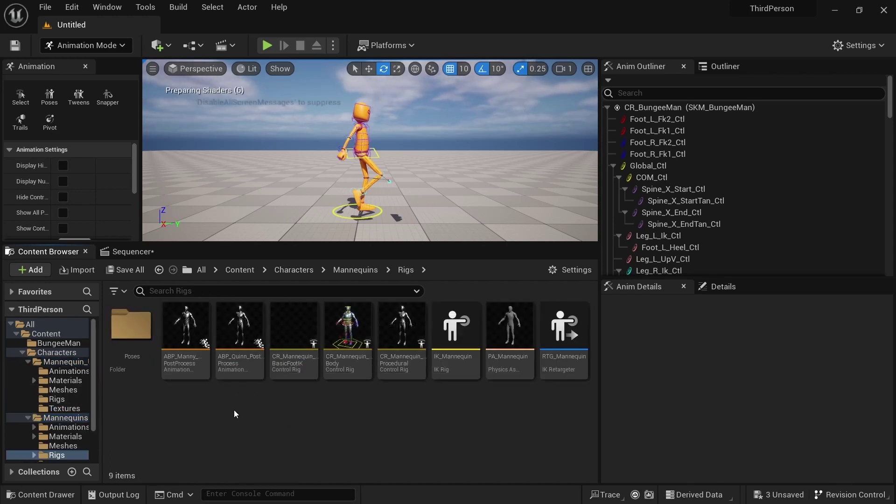
{"action": "left_click_drag", "start_coordinate": [101, 395], "coordinate": [148, 395]}
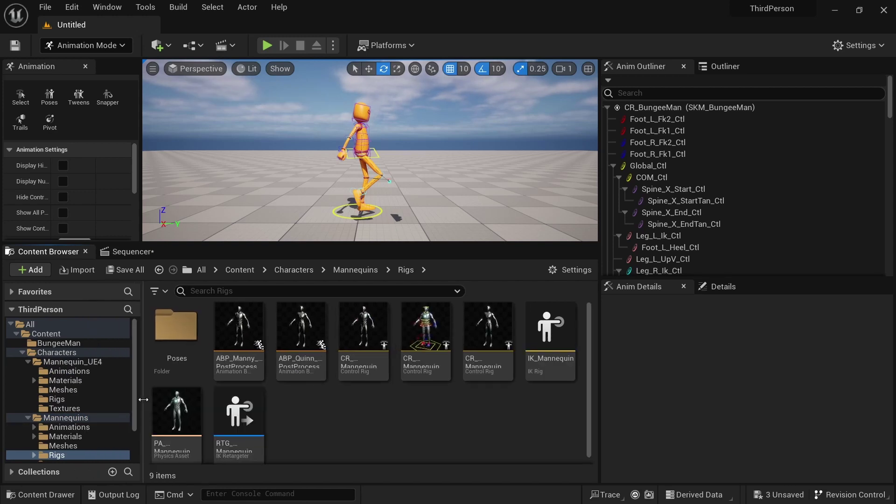
{"action": "scroll", "coordinate": [85, 406], "scroll_direction": "down", "scroll_amount": 2}
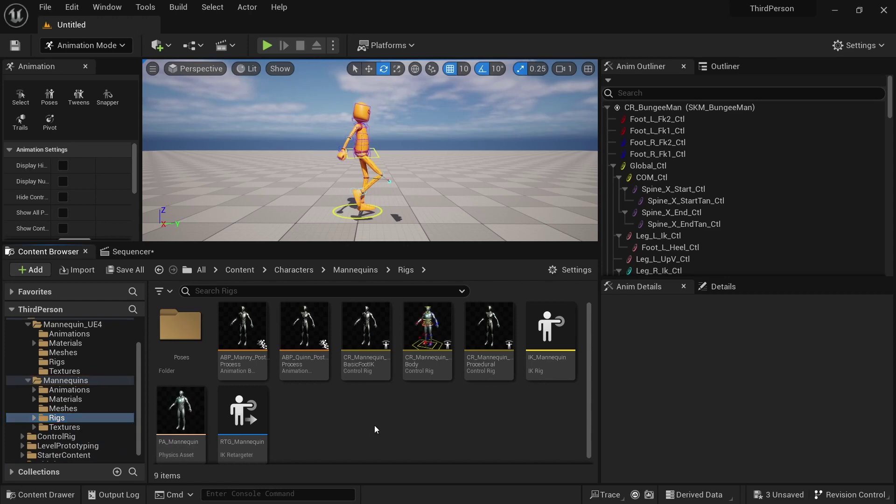
{"action": "left_click", "coordinate": [427, 364]}
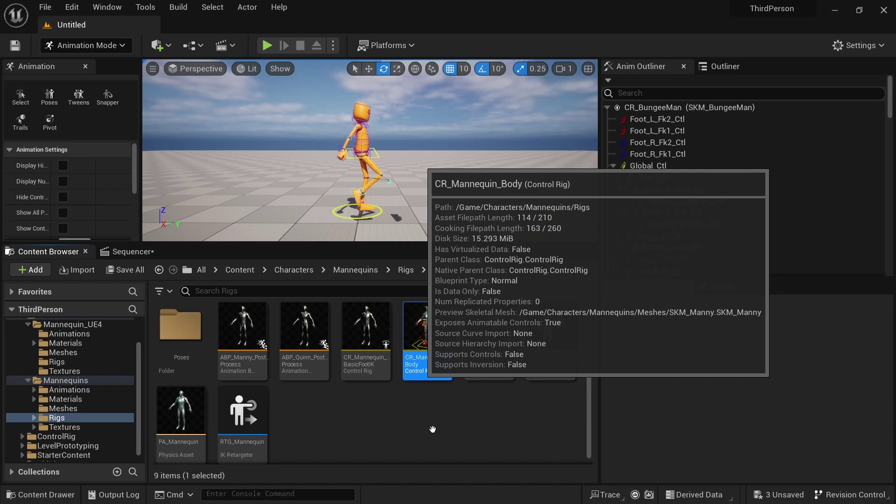
{"action": "key", "text": "Return"}
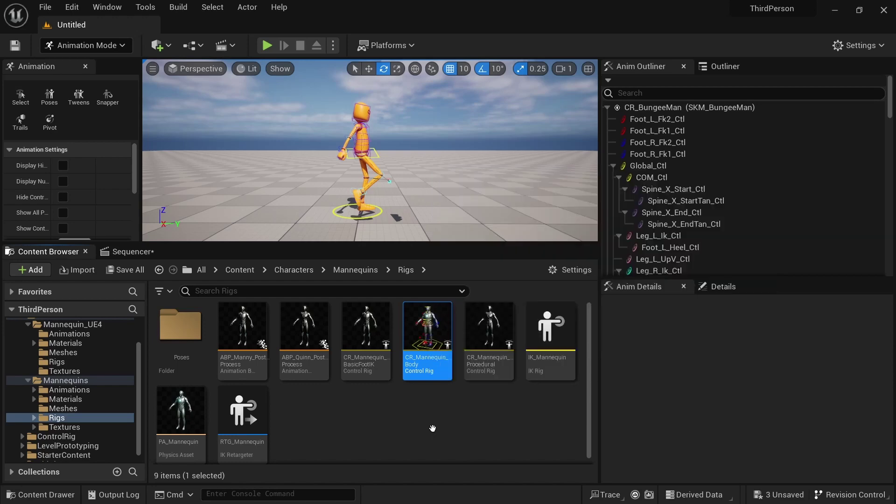
Step: Examine the Construction Event, its Sequence node and the Setup Sine / Neck section in the mannequin's rig graph
{"action": "scroll", "coordinate": [436, 269], "scroll_direction": "down", "scroll_amount": 1}
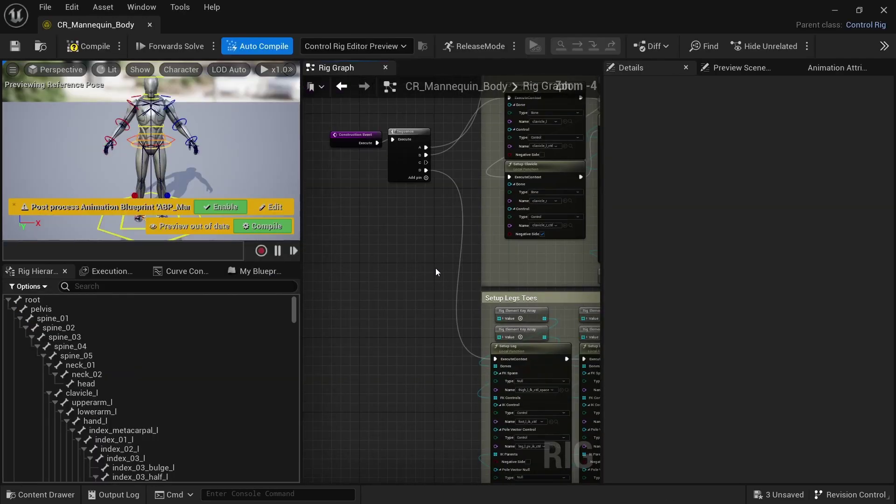
{"action": "left_click", "coordinate": [346, 143]}
{"action": "right_click_drag", "start_coordinate": [393, 248], "coordinate": [415, 372]}
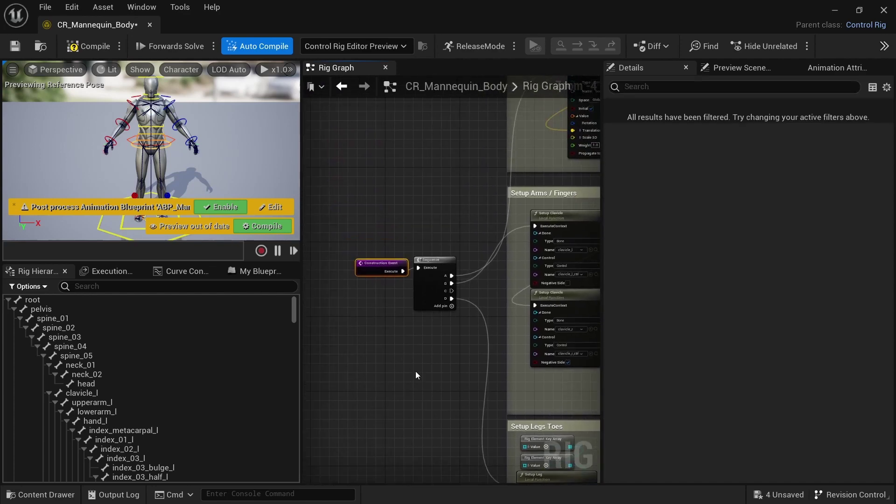
{"action": "scroll", "coordinate": [384, 319], "scroll_direction": "up", "scroll_amount": 2}
{"action": "right_click_drag", "start_coordinate": [402, 328], "coordinate": [394, 346]}
{"action": "scroll", "coordinate": [391, 332], "scroll_direction": "down", "scroll_amount": 2}
{"action": "right_click_drag", "start_coordinate": [451, 172], "coordinate": [368, 283]}
{"action": "right_click_drag", "start_coordinate": [407, 226], "coordinate": [339, 334]}
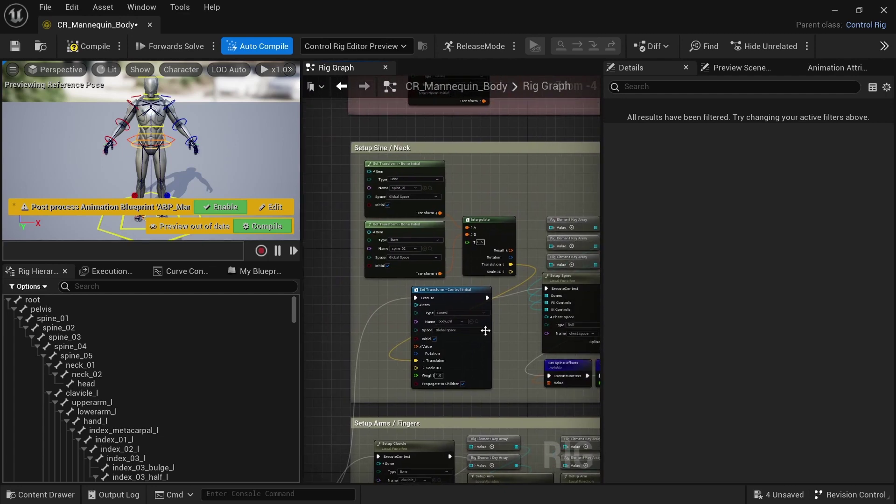
Step: Inspect the Set Transform node for body_ctrl and the neighbouring Setup Spine function
{"action": "scroll", "coordinate": [464, 351], "scroll_direction": "up", "scroll_amount": 3}
{"action": "scroll", "coordinate": [478, 357], "scroll_direction": "down", "scroll_amount": 2}
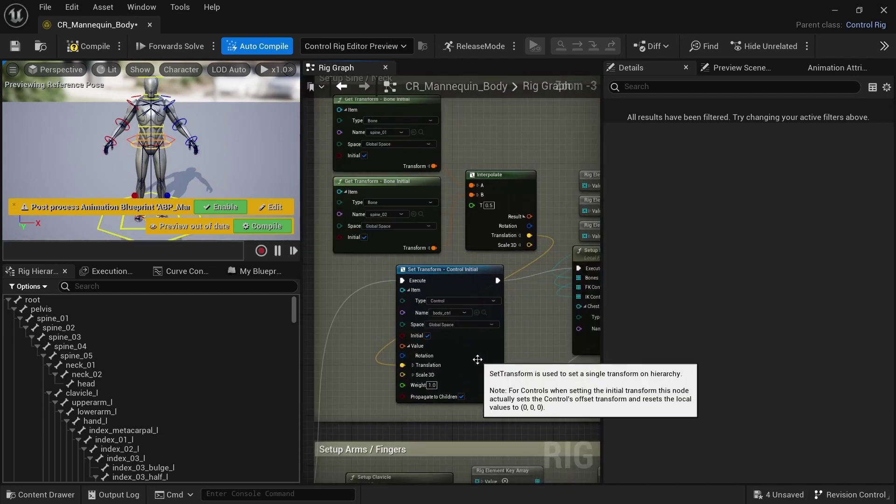
{"action": "right_click_drag", "start_coordinate": [510, 358], "coordinate": [373, 362]}
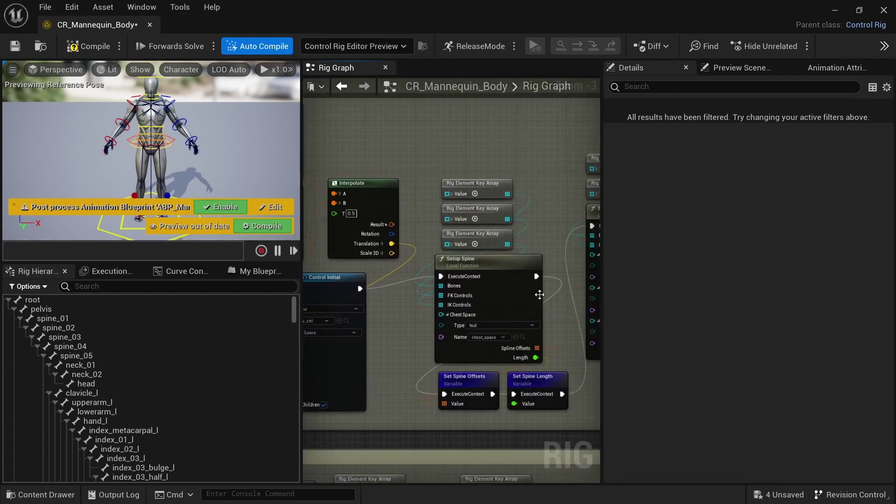
{"action": "right_click_drag", "start_coordinate": [538, 240], "coordinate": [542, 216]}
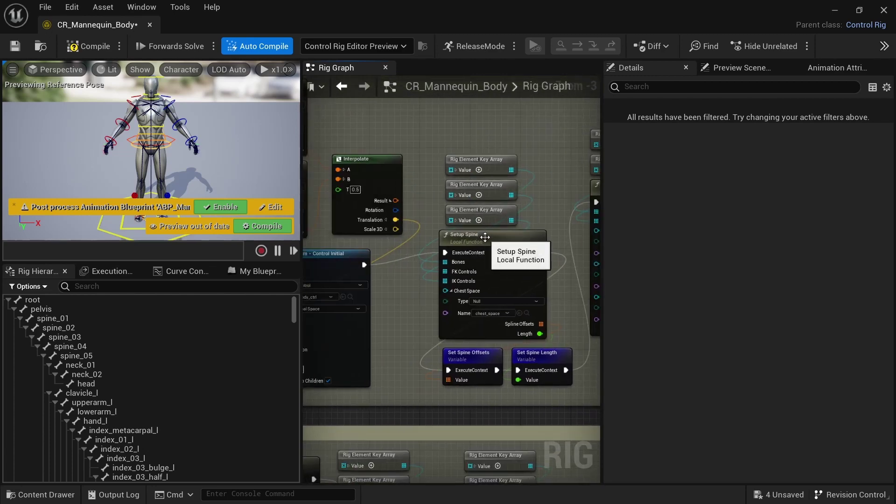
Step: Open the Setup Spine local function, view its node layout, and return to the main rig graph
{"action": "left_click", "coordinate": [502, 240]}
{"action": "double_click", "coordinate": [502, 240]}
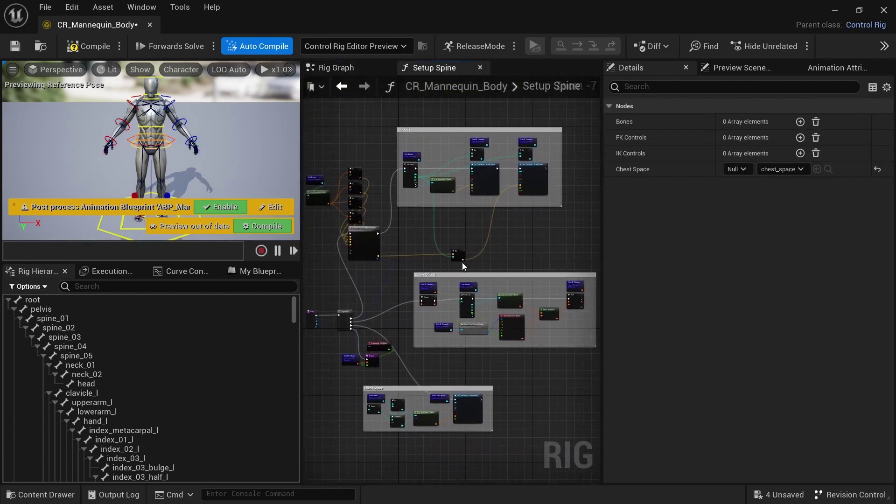
{"action": "scroll", "coordinate": [470, 261], "scroll_direction": "up", "scroll_amount": 3}
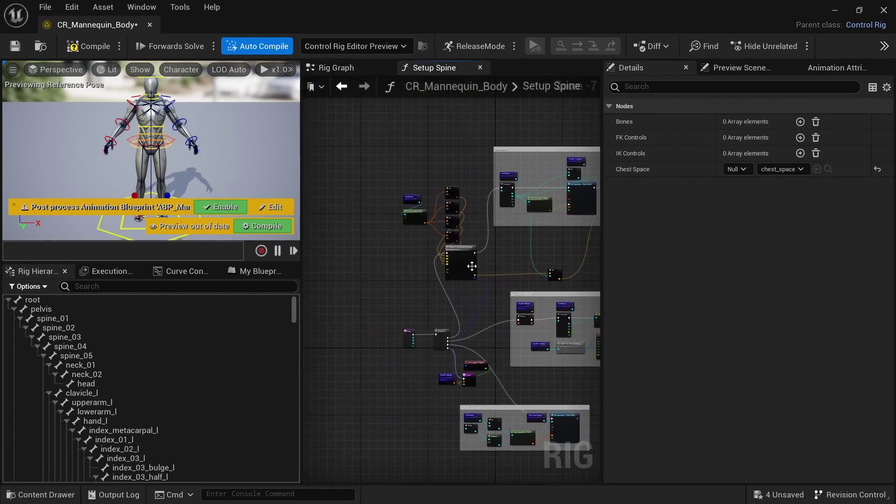
{"action": "right_click_drag", "start_coordinate": [497, 273], "coordinate": [505, 341]}
{"action": "left_click", "coordinate": [354, 67]}
Step: Enlarge the graph area by narrowing the details area, centre on Setup Spine and Setup Neck, and select Setup Spine
{"action": "scroll", "coordinate": [422, 305], "scroll_direction": "down", "scroll_amount": 3}
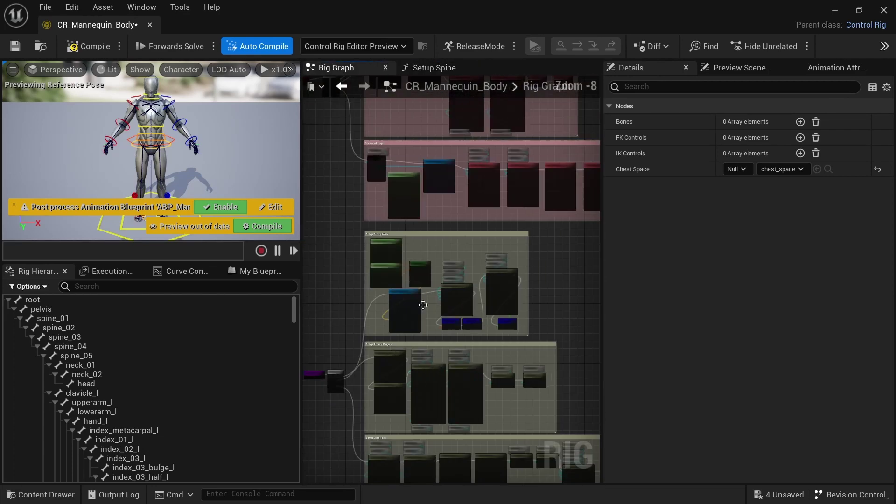
{"action": "scroll", "coordinate": [431, 306], "scroll_direction": "up", "scroll_amount": 4}
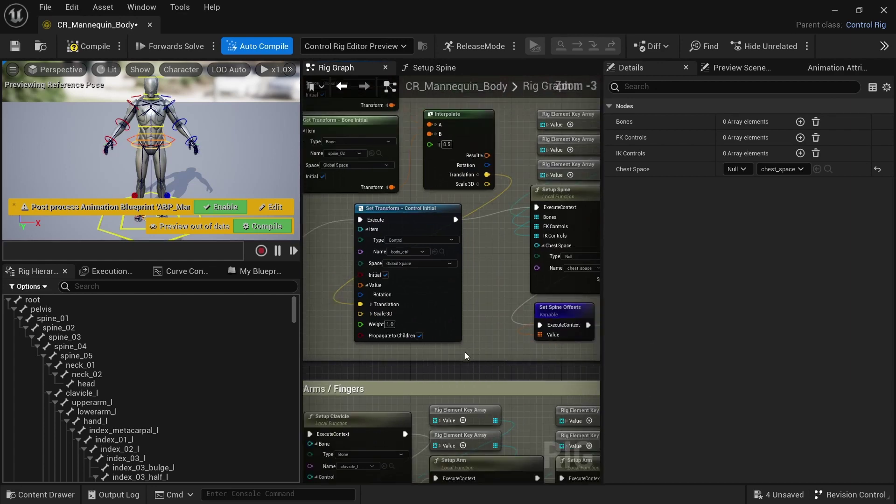
{"action": "right_click_drag", "start_coordinate": [465, 352], "coordinate": [417, 287]}
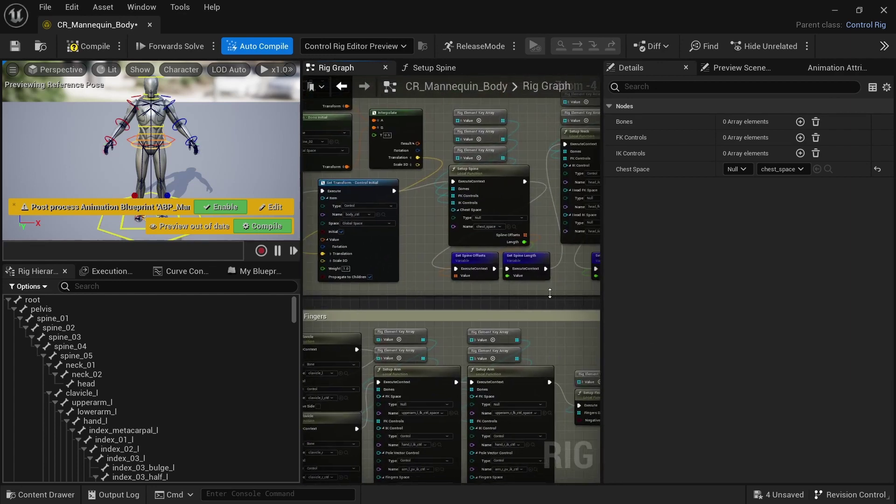
{"action": "scroll", "coordinate": [597, 206], "scroll_direction": "up", "scroll_amount": 2}
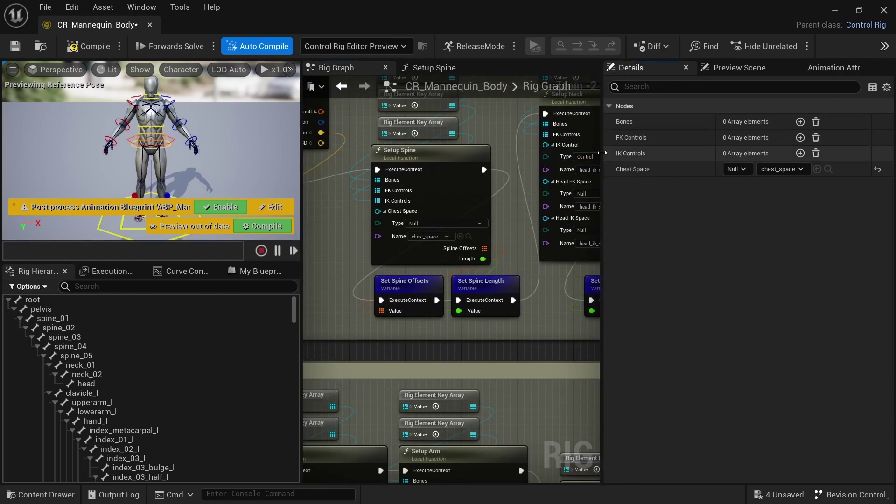
{"action": "left_click_drag", "start_coordinate": [602, 153], "coordinate": [730, 187]}
{"action": "right_click_drag", "start_coordinate": [458, 155], "coordinate": [480, 237]}
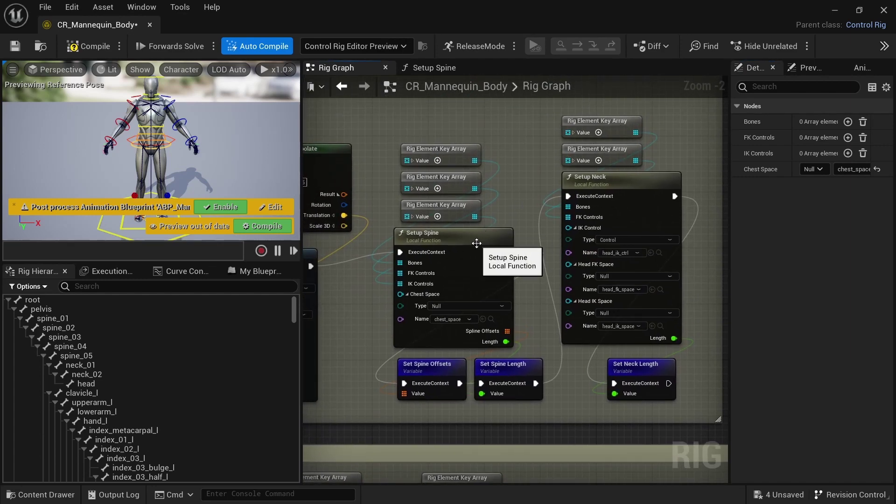
{"action": "left_click", "coordinate": [433, 236]}
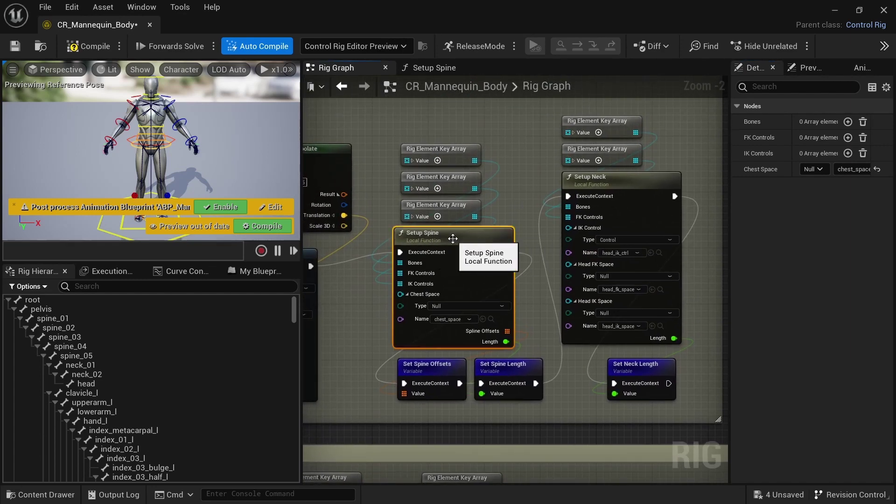
{"action": "right_click_drag", "start_coordinate": [362, 294], "coordinate": [423, 273]}
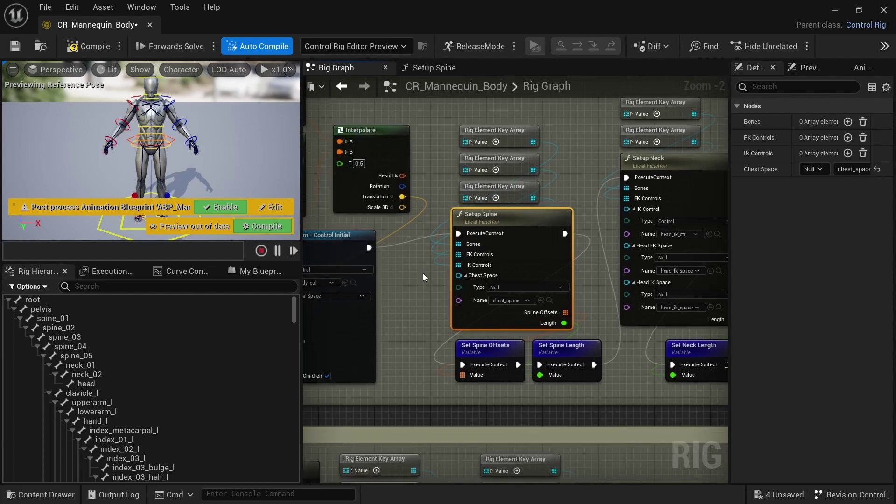
Step: Expand the uppermost Rig Element Key Array above Setup Spine to check its bones, collapse it, and reselect Setup Spine
{"action": "left_click", "coordinate": [470, 142]}
{"action": "left_click", "coordinate": [470, 142]}
{"action": "right_click_drag", "start_coordinate": [515, 142], "coordinate": [525, 176]}
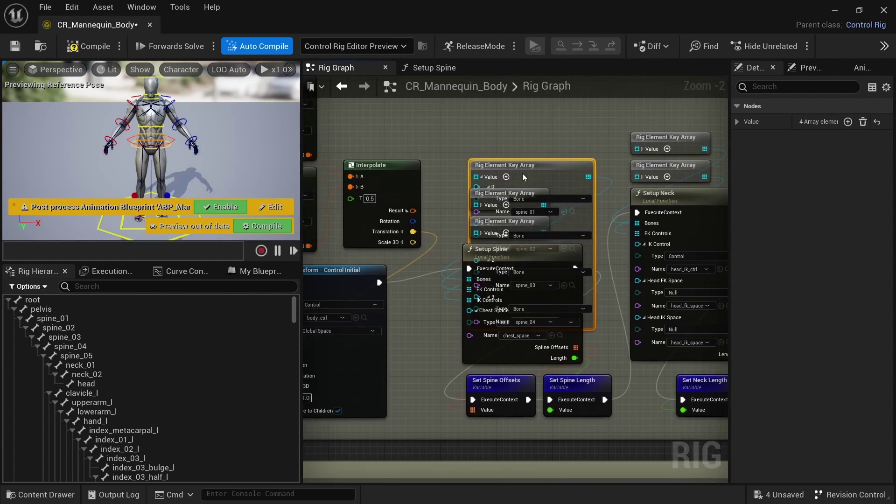
{"action": "left_click", "coordinate": [480, 177]}
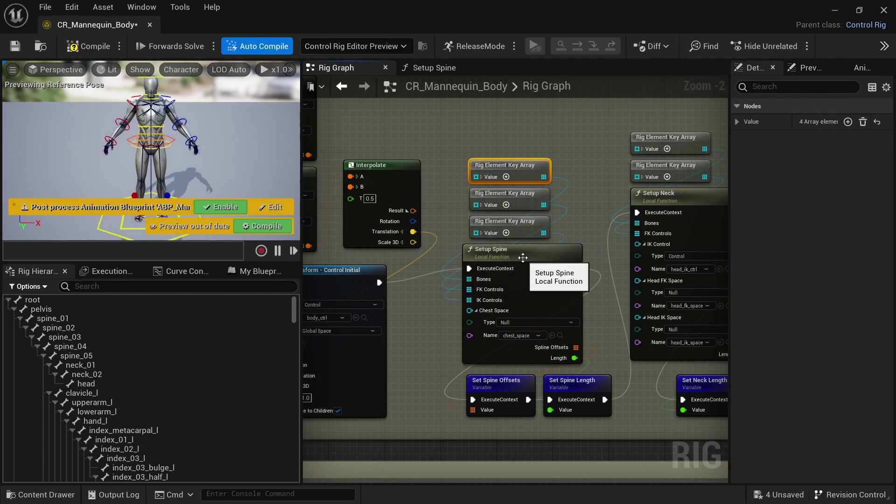
{"action": "left_click", "coordinate": [507, 271]}
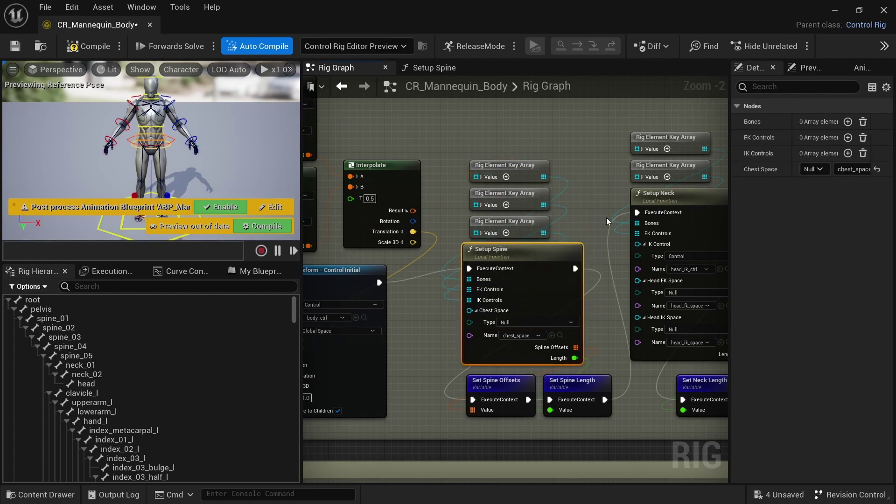
Step: Select the Setup Neck function, then the first Setup Arm function in Setup Arms / Fingers, to inspect their details
{"action": "right_click_drag", "start_coordinate": [593, 256], "coordinate": [558, 236]}
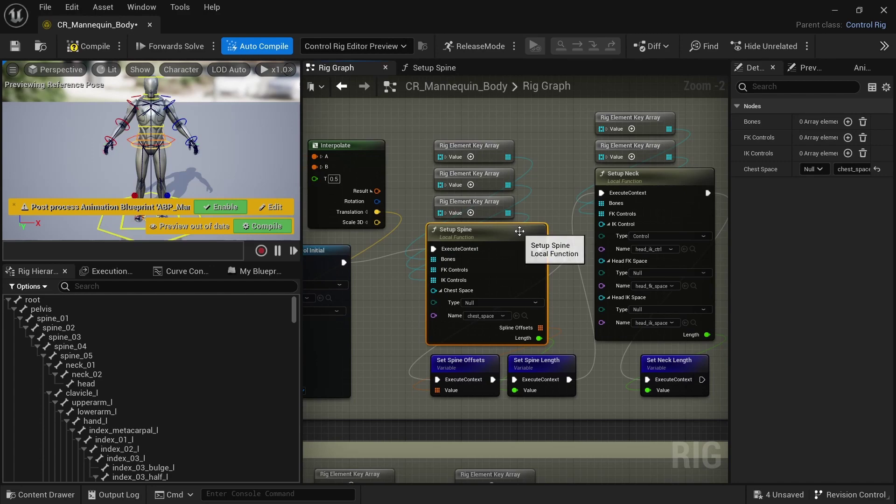
{"action": "left_click", "coordinate": [640, 172]}
{"action": "scroll", "coordinate": [516, 301], "scroll_direction": "down", "scroll_amount": 5}
{"action": "scroll", "coordinate": [467, 266], "scroll_direction": "up", "scroll_amount": 4}
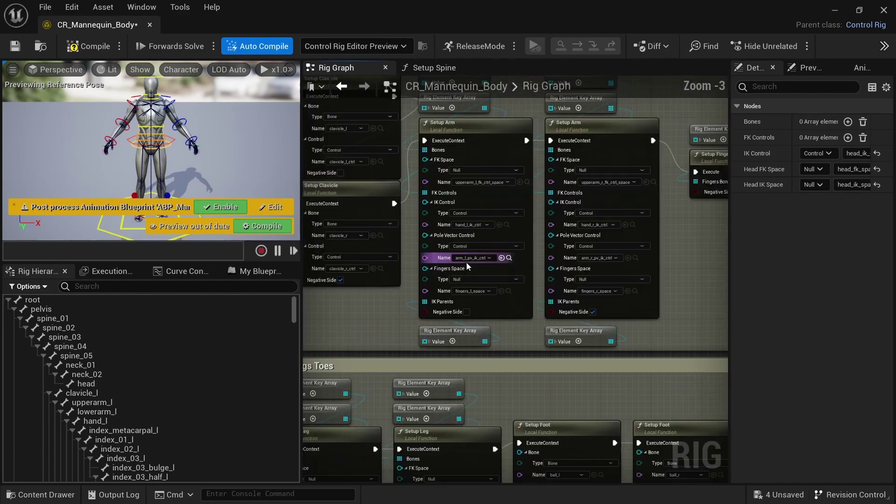
{"action": "left_click", "coordinate": [478, 132]}
{"action": "scroll", "coordinate": [664, 308], "scroll_direction": "down", "scroll_amount": 1}
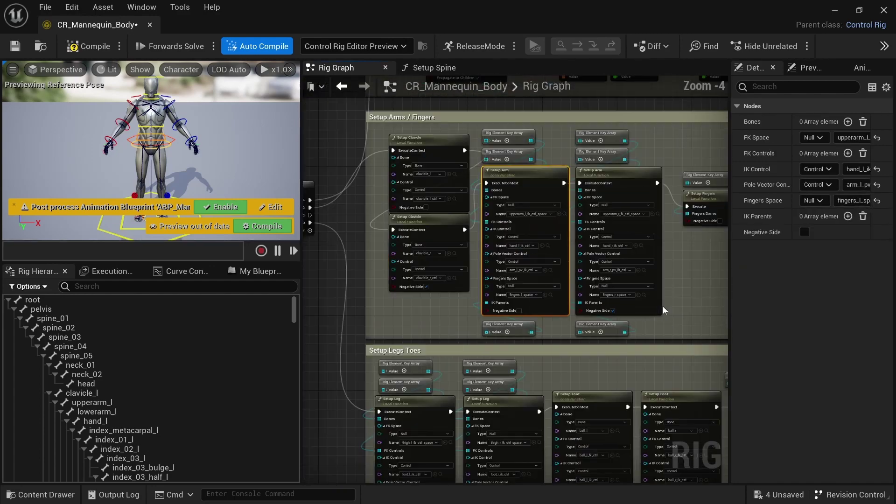
Step: Survey the Setup Arms / Fingers and Setup Legs Toes groups and the Forward Spine / Neck group below them
{"action": "right_click_drag", "start_coordinate": [663, 308], "coordinate": [582, 298]}
{"action": "right_click_drag", "start_coordinate": [616, 333], "coordinate": [539, 161]}
{"action": "scroll", "coordinate": [440, 301], "scroll_direction": "up", "scroll_amount": 2}
{"action": "scroll", "coordinate": [556, 372], "scroll_direction": "down", "scroll_amount": 5}
{"action": "right_click_drag", "start_coordinate": [550, 382], "coordinate": [510, 214]}
{"action": "right_click_drag", "start_coordinate": [392, 308], "coordinate": [445, 430]}
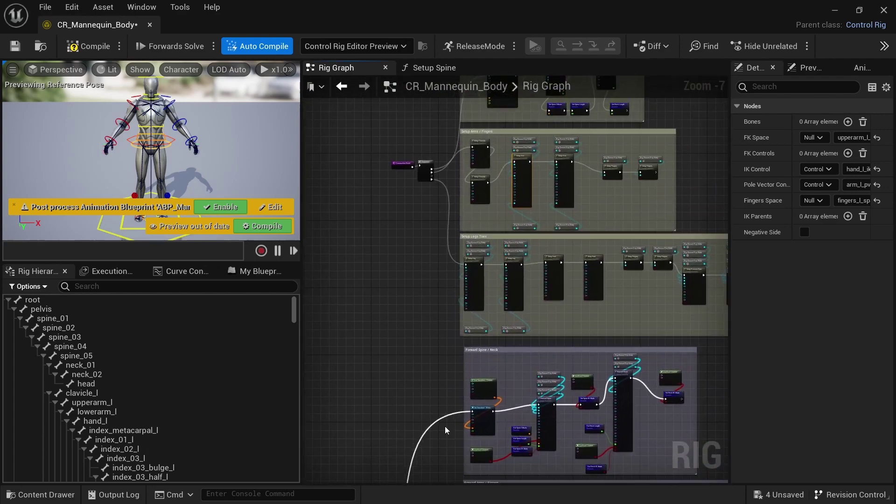
{"action": "right_click_drag", "start_coordinate": [397, 364], "coordinate": [424, 129]}
{"action": "right_click_drag", "start_coordinate": [375, 338], "coordinate": [413, 503]}
Step: Locate the Construction Event with its Sequence node and marquee-select the event
{"action": "scroll", "coordinate": [464, 163], "scroll_direction": "up", "scroll_amount": 5}
{"action": "scroll", "coordinate": [490, 307], "scroll_direction": "up", "scroll_amount": 1}
{"action": "right_click_drag", "start_coordinate": [490, 307], "coordinate": [458, 240]}
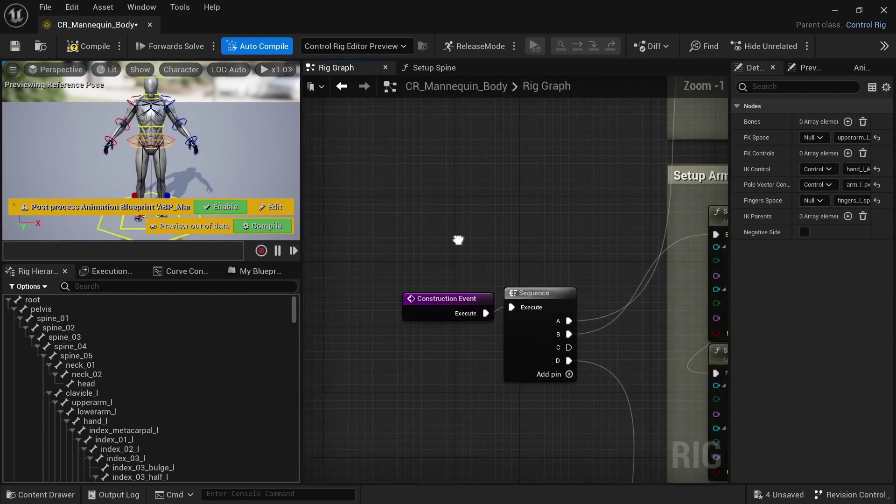
{"action": "left_click_drag", "start_coordinate": [413, 254], "coordinate": [460, 380]}
Step: Find the Forwards Solve event and examine how its Sequence node branches to the forward groups
{"action": "scroll", "coordinate": [460, 381], "scroll_direction": "down", "scroll_amount": 5}
{"action": "scroll", "coordinate": [442, 322], "scroll_direction": "down", "scroll_amount": 1}
{"action": "right_click_drag", "start_coordinate": [442, 322], "coordinate": [404, 403]}
{"action": "scroll", "coordinate": [400, 373], "scroll_direction": "up", "scroll_amount": 3}
{"action": "scroll", "coordinate": [407, 309], "scroll_direction": "down", "scroll_amount": 1}
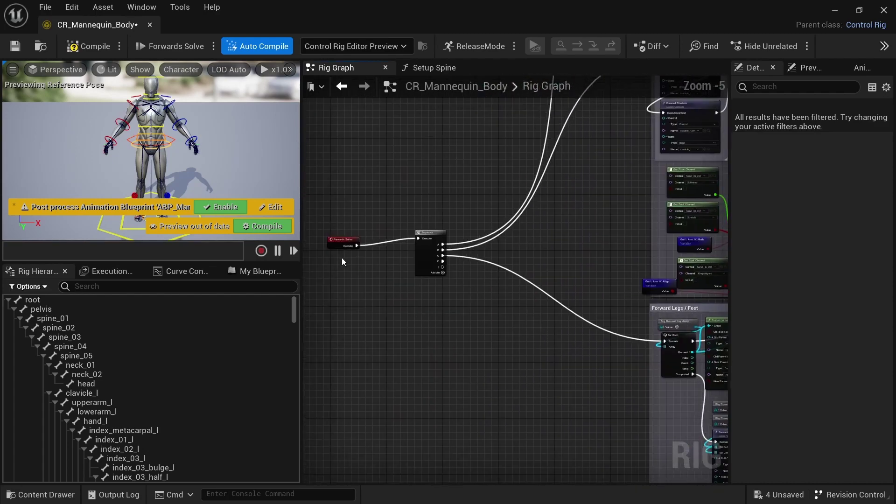
{"action": "scroll", "coordinate": [381, 265], "scroll_direction": "up", "scroll_amount": 1}
Step: Follow the Forwards Solve branch to Forward Spine / Neck and inspect the Forward Spine and Forward Neck functions
{"action": "right_click_drag", "start_coordinate": [509, 202], "coordinate": [390, 308]}
{"action": "right_click_drag", "start_coordinate": [548, 162], "coordinate": [462, 300]}
{"action": "right_click_drag", "start_coordinate": [581, 114], "coordinate": [349, 313]}
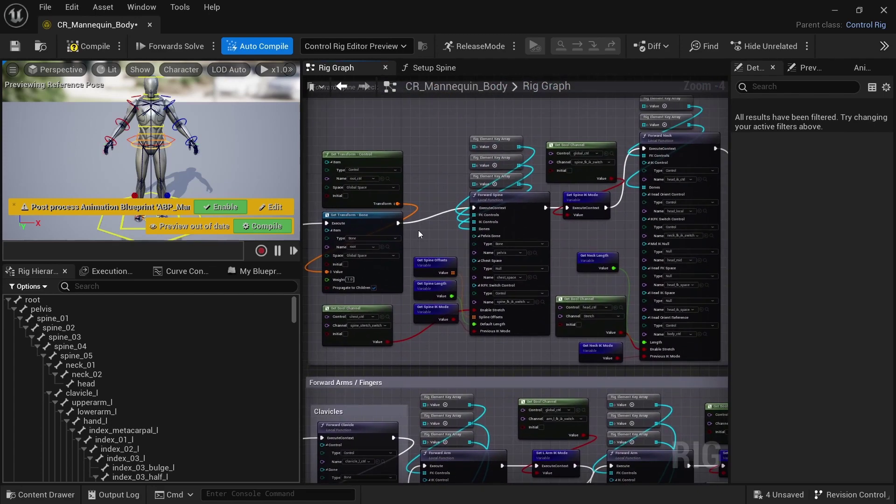
{"action": "left_click", "coordinate": [507, 193]}
{"action": "left_click", "coordinate": [662, 138]}
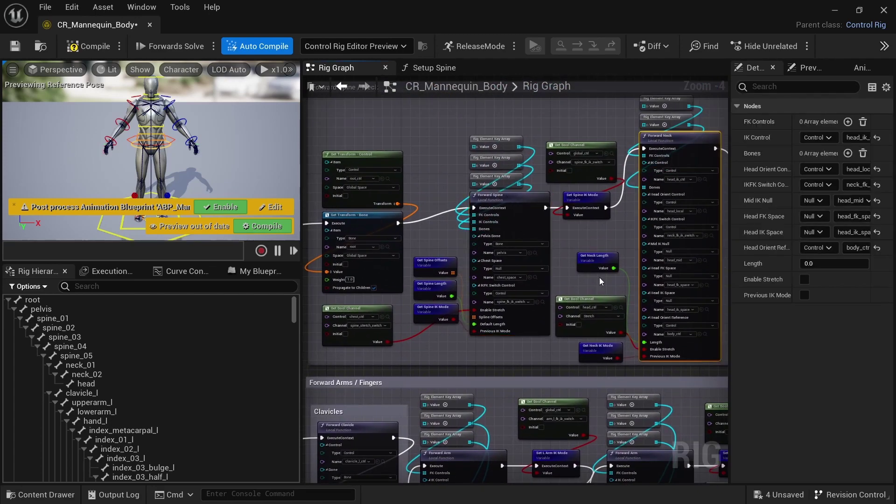
{"action": "right_click_drag", "start_coordinate": [596, 280], "coordinate": [629, 95]}
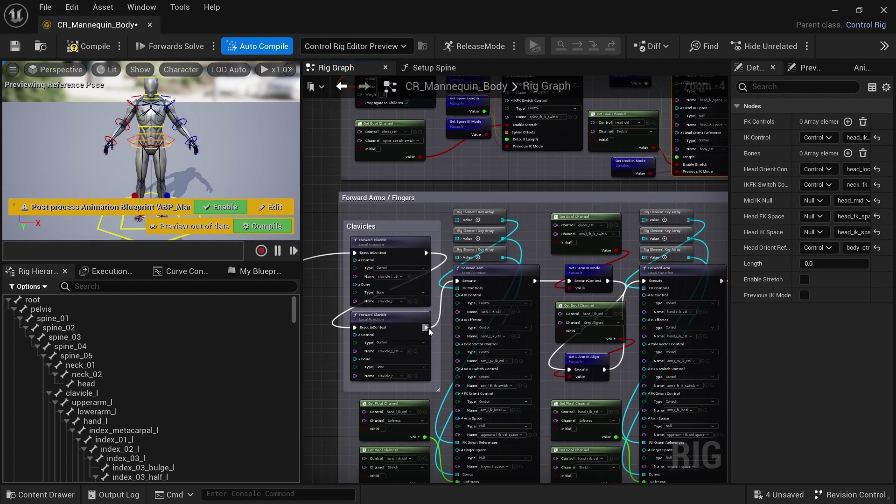
Step: Open the first Forward Arm local function and examine its entry inputs, IK mode logic and overall node layout
{"action": "left_click", "coordinate": [506, 276]}
{"action": "right_click_drag", "start_coordinate": [530, 234], "coordinate": [541, 117]}
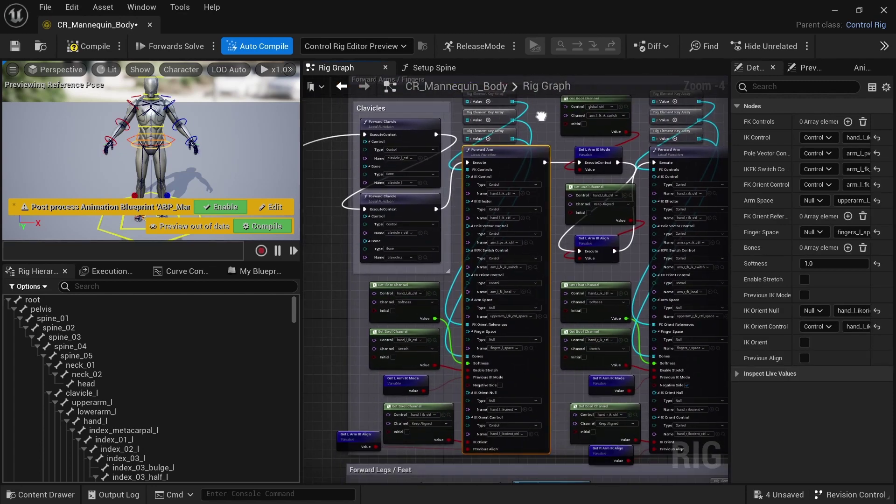
{"action": "double_click", "coordinate": [510, 152]}
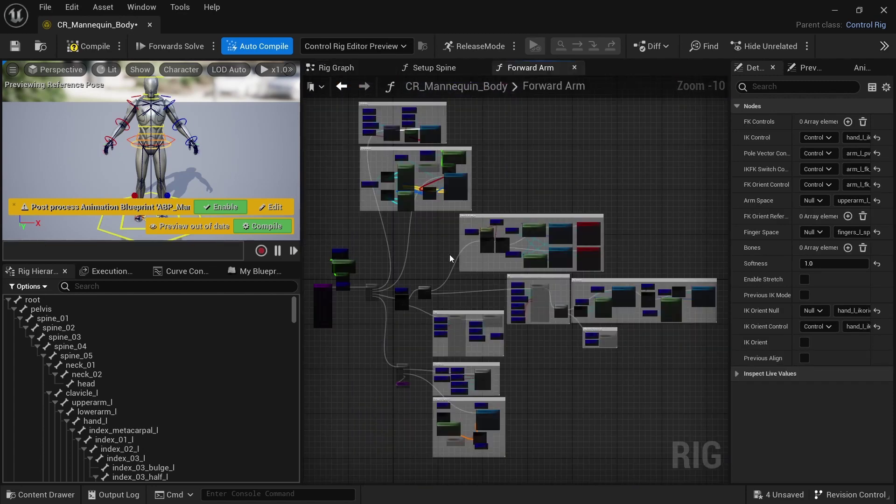
{"action": "scroll", "coordinate": [369, 262], "scroll_direction": "up", "scroll_amount": 7}
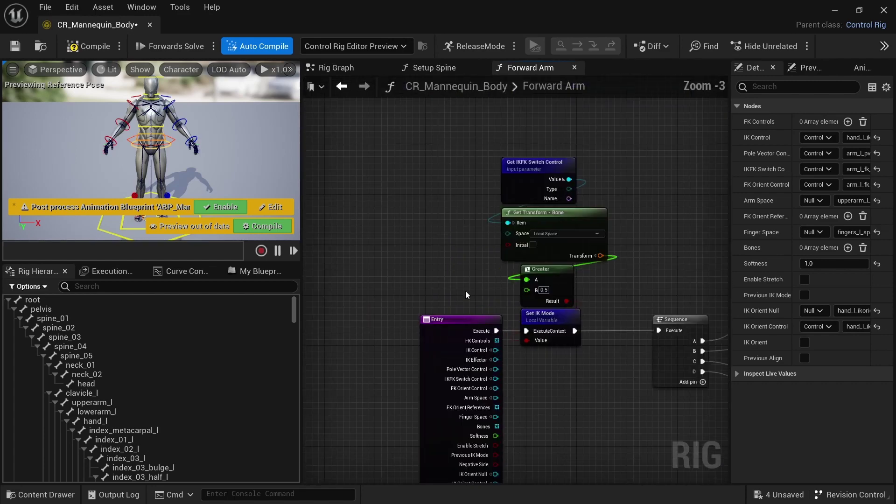
{"action": "right_click_drag", "start_coordinate": [613, 212], "coordinate": [526, 234]}
{"action": "scroll", "coordinate": [578, 236], "scroll_direction": "down", "scroll_amount": 7}
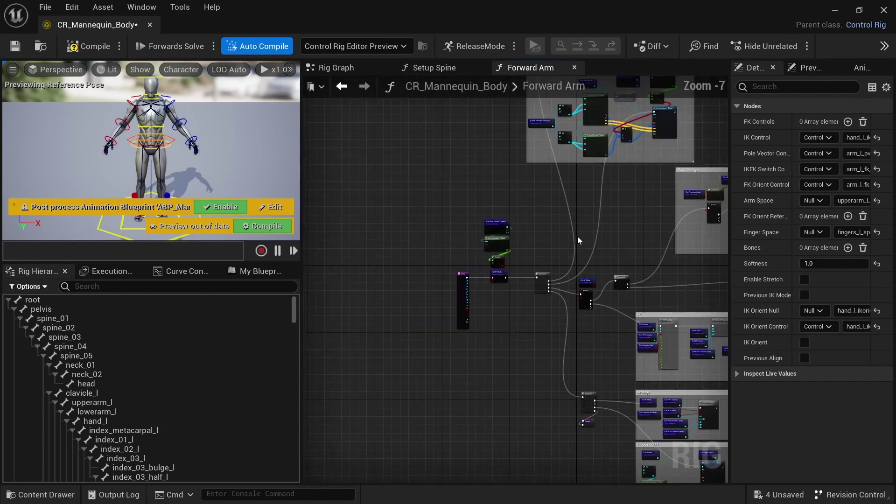
Step: Revisit the Setup Spine function, then return to the main rig graph to view the Controls Visibility group
{"action": "left_click", "coordinate": [435, 68]}
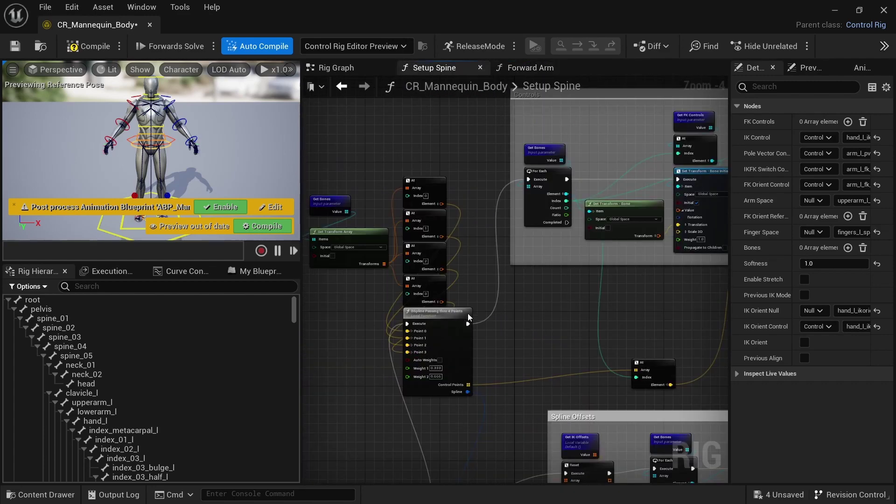
{"action": "left_click", "coordinate": [364, 62]}
{"action": "scroll", "coordinate": [509, 450], "scroll_direction": "up", "scroll_amount": 6}
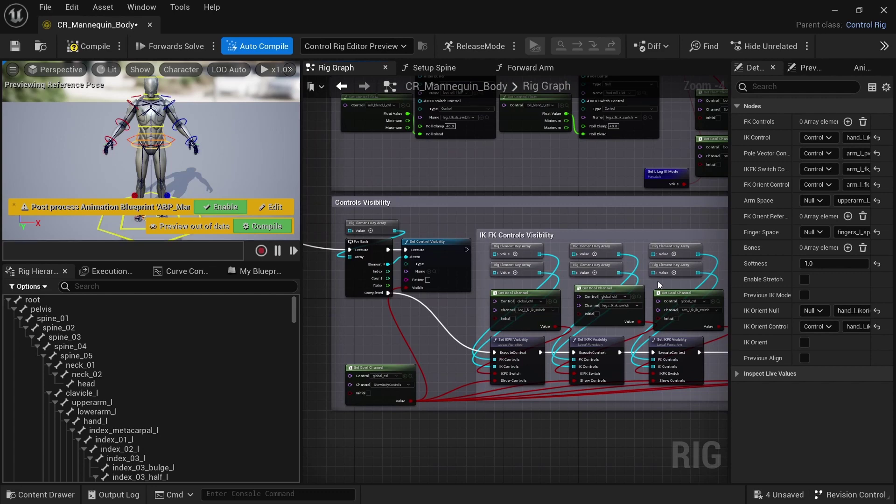
Step: Browse the bones and controls in the rig hierarchy, collapsing the root and body_offset_ctrl branches
{"action": "scroll", "coordinate": [135, 372], "scroll_direction": "down", "scroll_amount": 12}
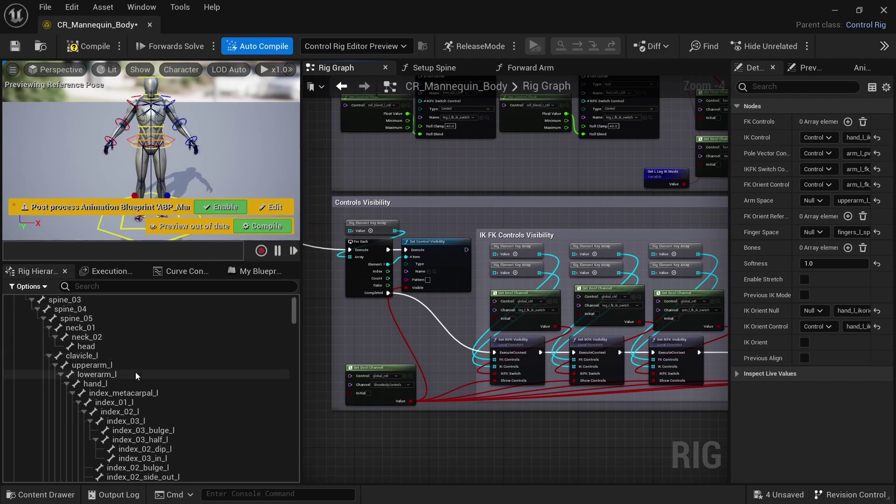
{"action": "scroll", "coordinate": [154, 415], "scroll_direction": "down", "scroll_amount": 10}
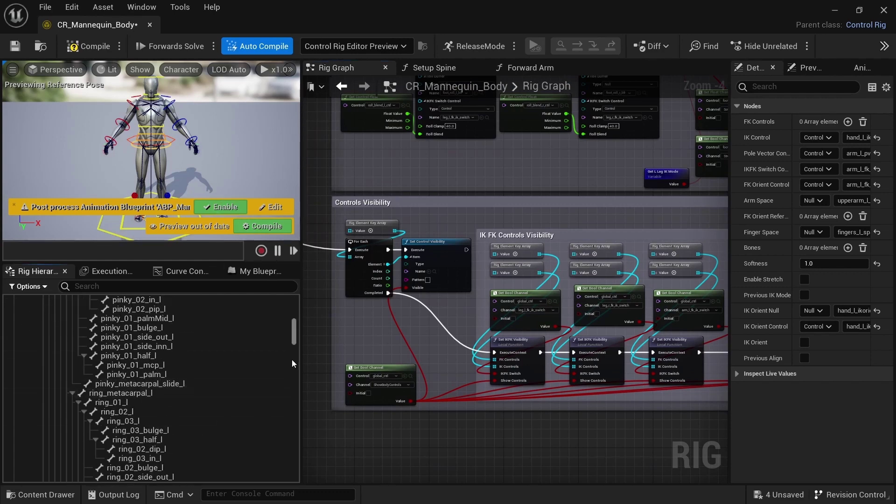
{"action": "left_click_drag", "start_coordinate": [295, 340], "coordinate": [276, 301]}
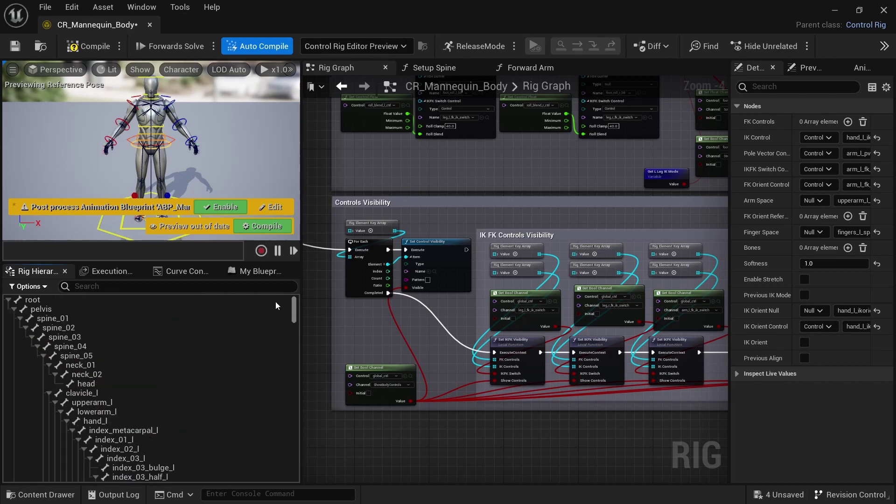
{"action": "left_click", "coordinate": [8, 300]}
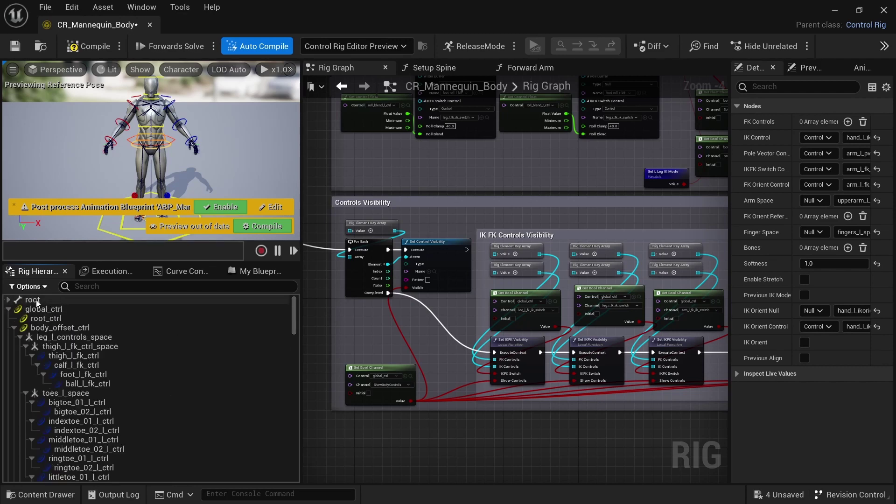
{"action": "scroll", "coordinate": [117, 364], "scroll_direction": "down", "scroll_amount": 10}
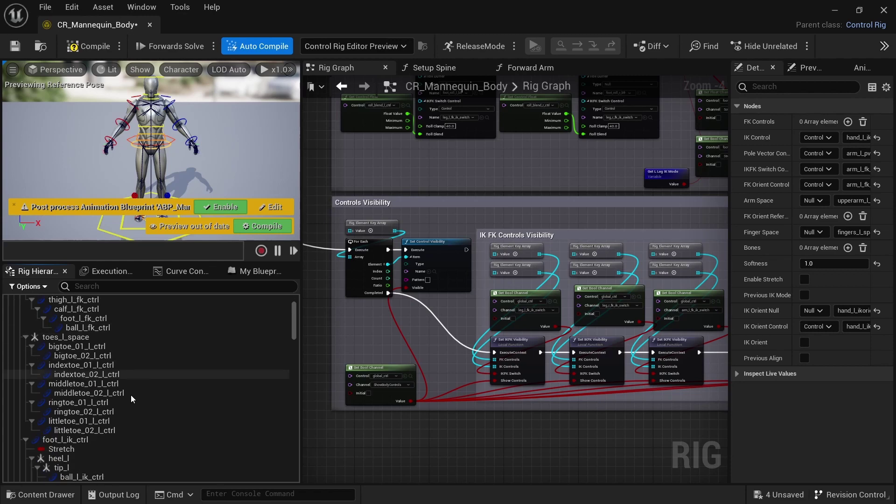
{"action": "scroll", "coordinate": [129, 413], "scroll_direction": "up", "scroll_amount": 10}
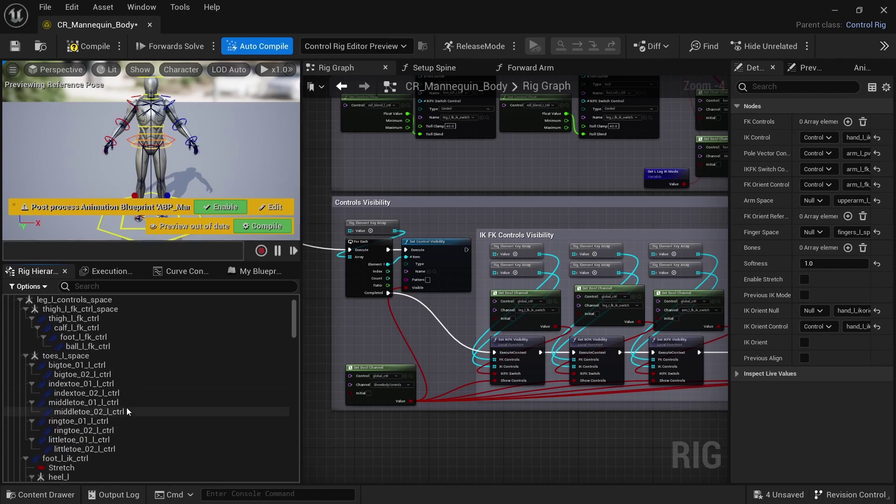
{"action": "left_click", "coordinate": [14, 327]}
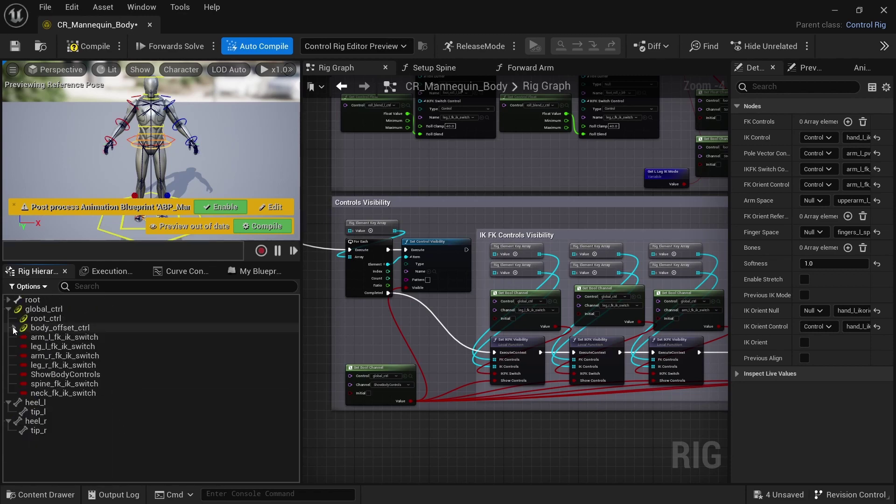
Step: Select the arm_l_fk_ik_switch channel and turn its current value on
{"action": "left_click", "coordinate": [96, 337]}
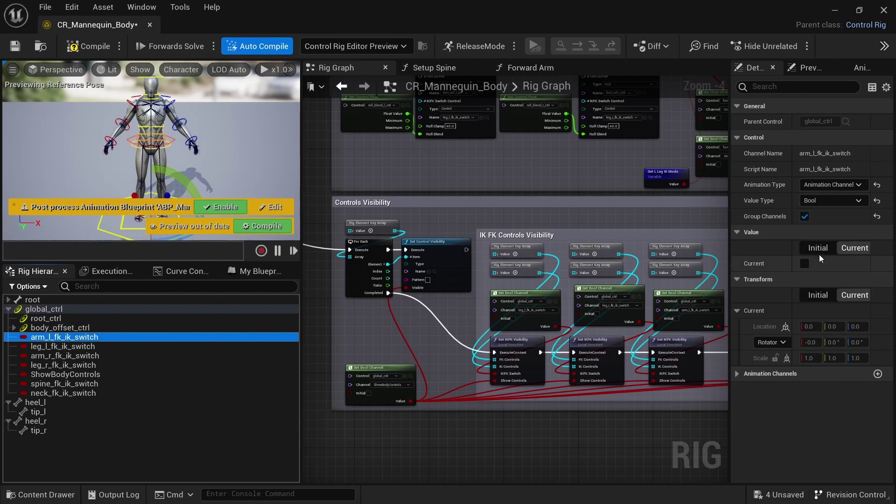
{"action": "left_click", "coordinate": [804, 264]}
{"action": "left_click", "coordinate": [805, 265]}
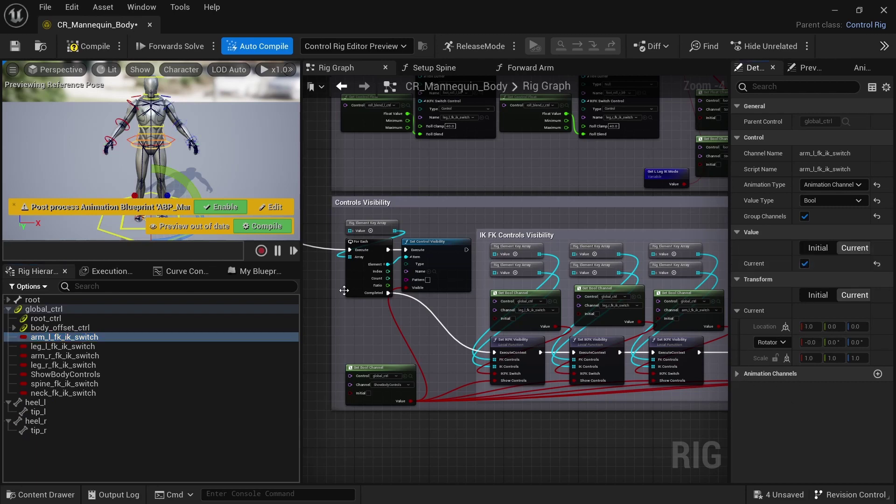
Step: Turn off the current value of the ShowBodyControls channel, then select the spine and neck FK/IK switches
{"action": "left_click", "coordinate": [102, 366]}
{"action": "left_click", "coordinate": [103, 375]}
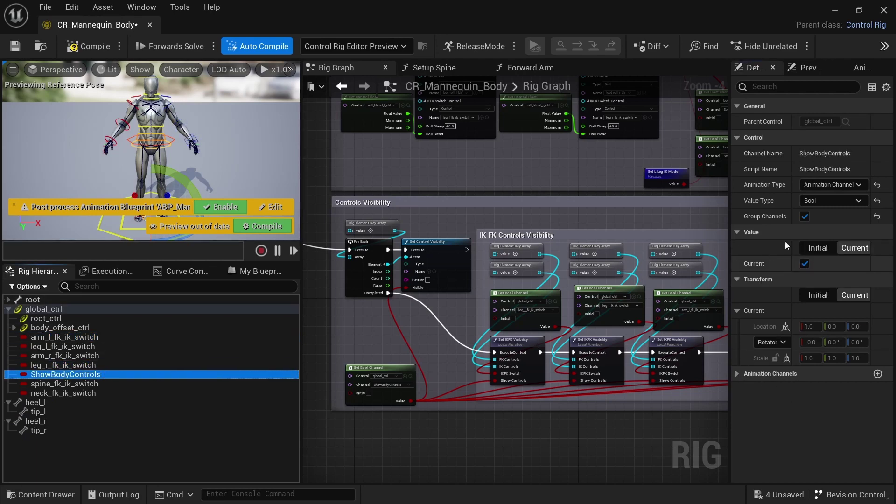
{"action": "left_click", "coordinate": [804, 264]}
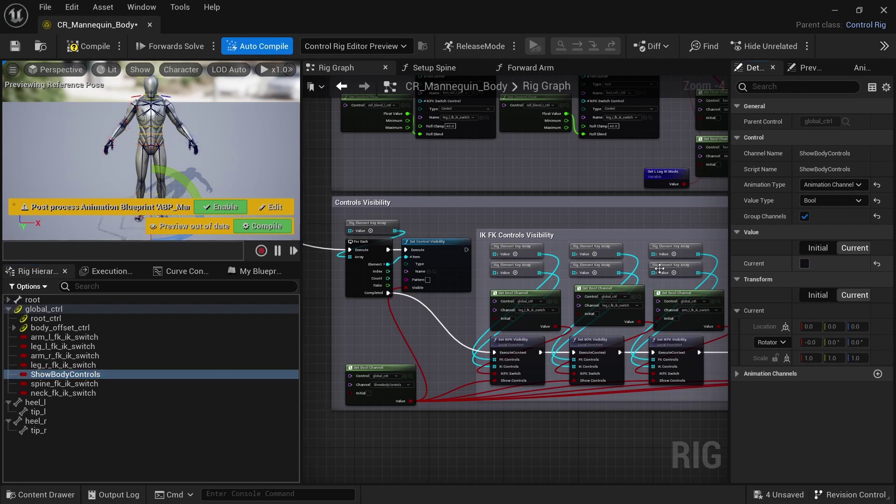
{"action": "left_click", "coordinate": [70, 384]}
{"action": "left_click", "coordinate": [73, 394]}
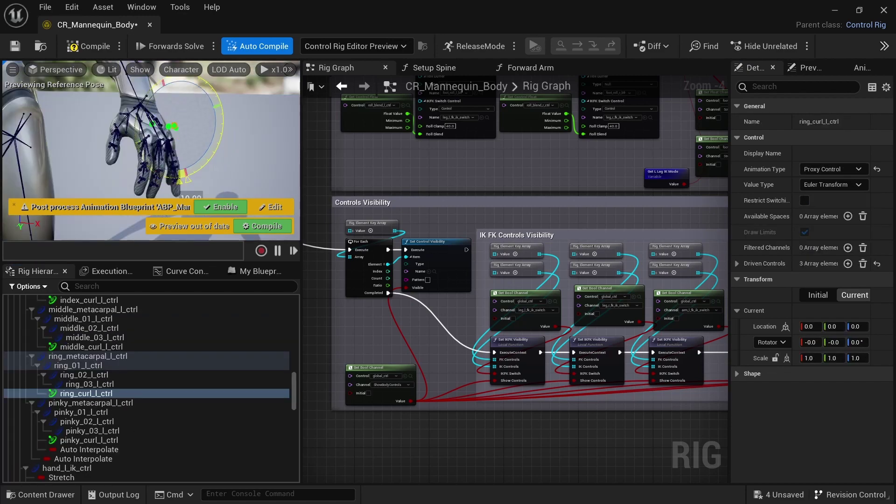
Step: Rotate ring_curl_l_ctrl to test the ring finger's curl, and undo the rotation
{"action": "mouse_move", "coordinate": [223, 127]}
{"action": "left_mouse_down"}
{"action": "mouse_move", "coordinate": [216, 165]}
{"action": "mouse_move", "coordinate": [224, 129]}
{"action": "left_mouse_up"}
{"action": "key", "text": "ctrl+z"}
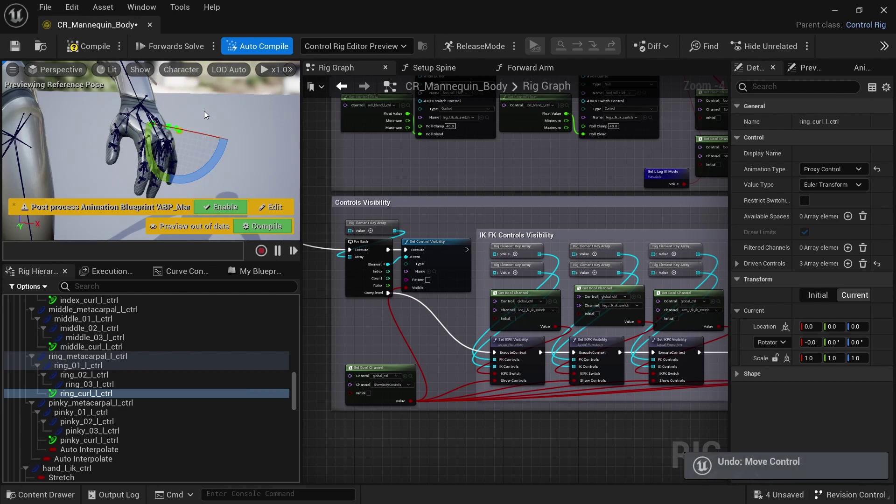
{"action": "right_click_drag", "start_coordinate": [203, 110], "coordinate": [204, 111]}
Step: Select the left index, middle, ring and pinky curl controls together, rotate them to curl the fingers, and straighten them again
{"action": "left_click", "coordinate": [91, 346]}
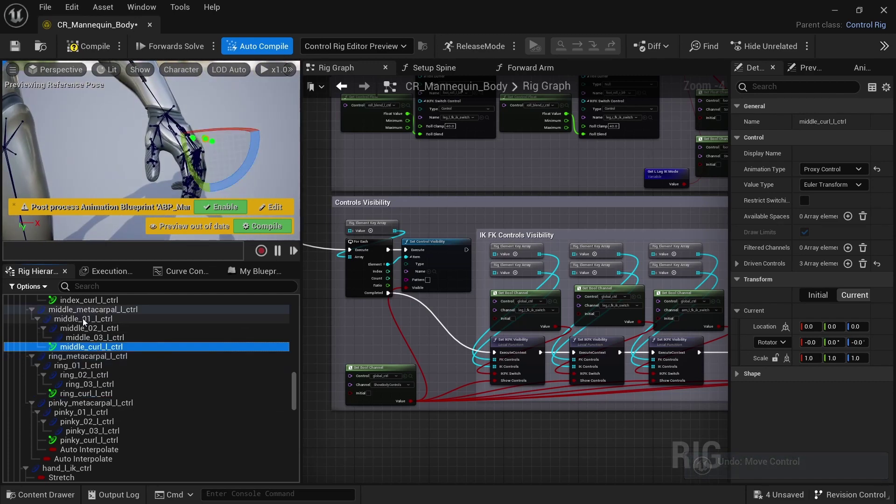
{"action": "left_click", "coordinate": [75, 298]}
{"action": "left_click", "coordinate": [91, 346], "text": "ctrl"}
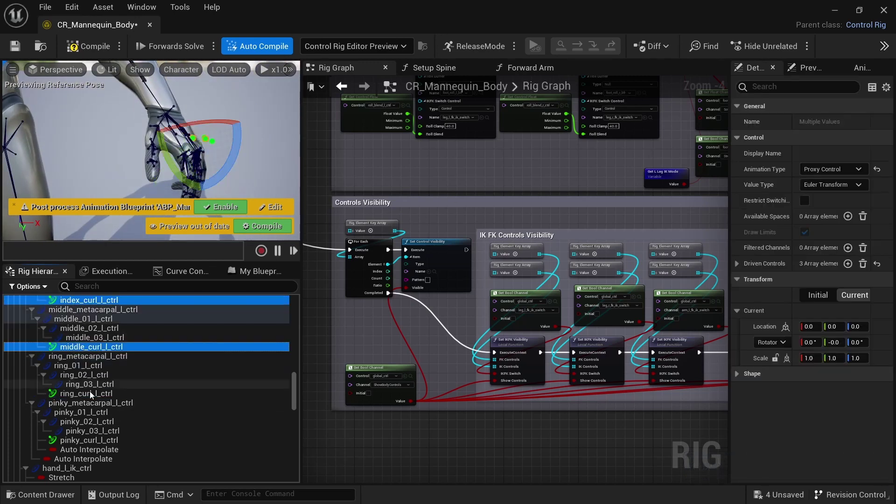
{"action": "left_click", "coordinate": [89, 394], "text": "ctrl"}
{"action": "left_click", "coordinate": [88, 438], "text": "ctrl"}
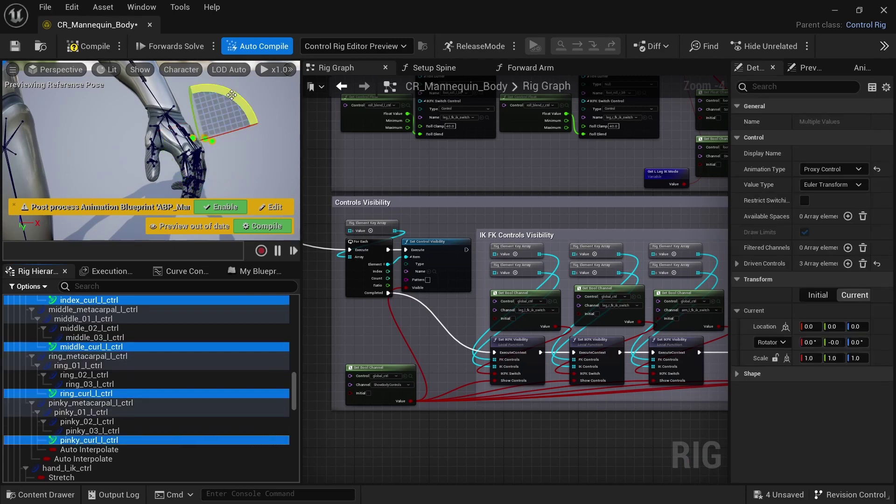
{"action": "left_click_drag", "start_coordinate": [232, 94], "coordinate": [250, 142]}
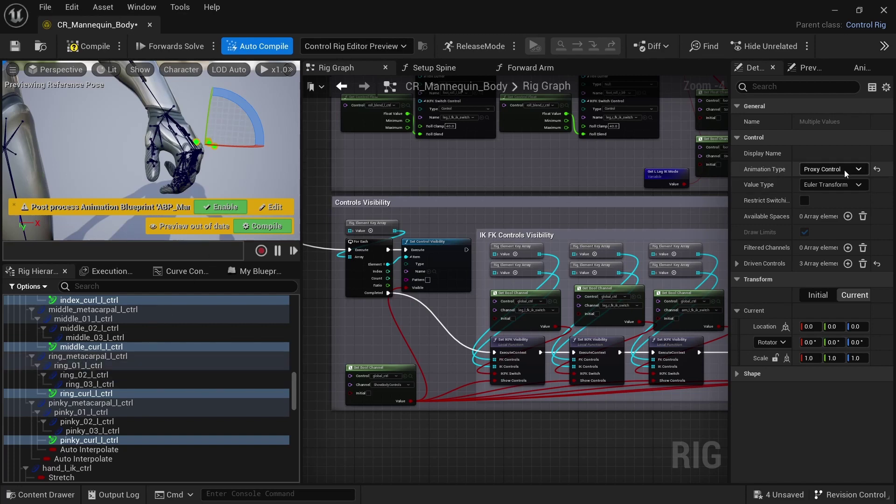
{"action": "left_click_drag", "start_coordinate": [251, 112], "coordinate": [231, 211]}
Step: Select only middle_curl_l_ctrl, view the commands available for it, and dismiss them without choosing any
{"action": "left_click", "coordinate": [93, 348]}
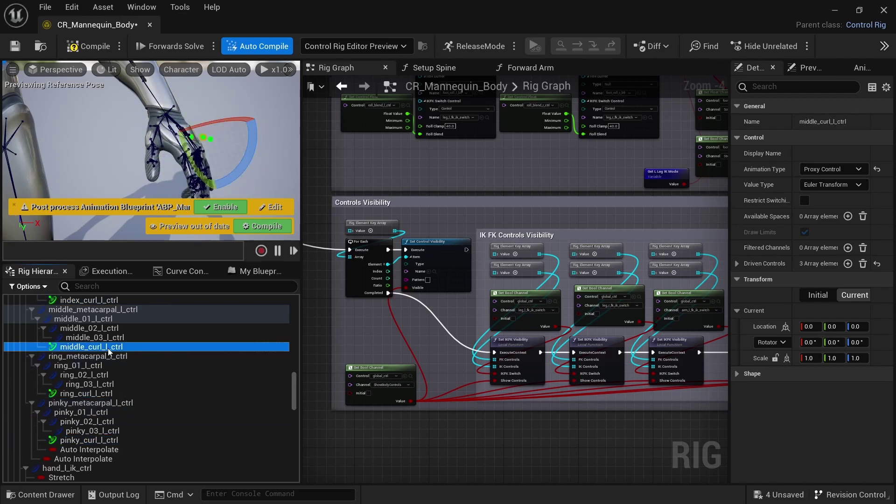
{"action": "right_click", "coordinate": [108, 349]}
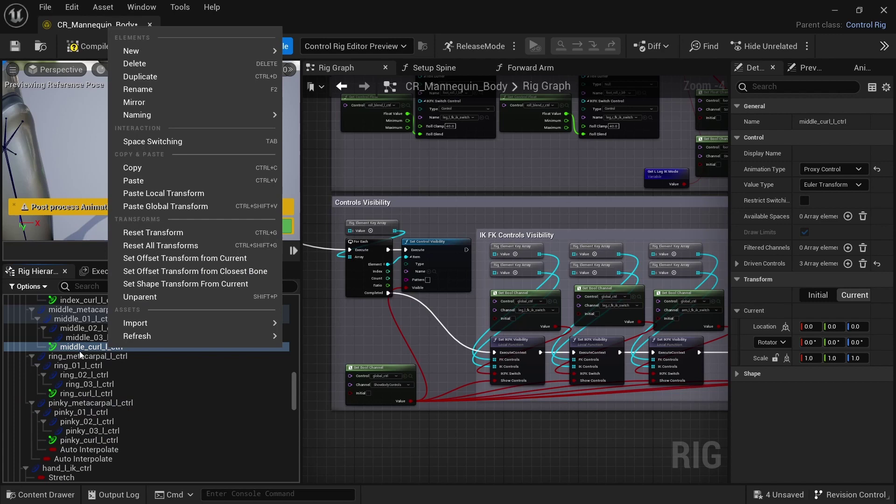
{"action": "left_click", "coordinate": [421, 444]}
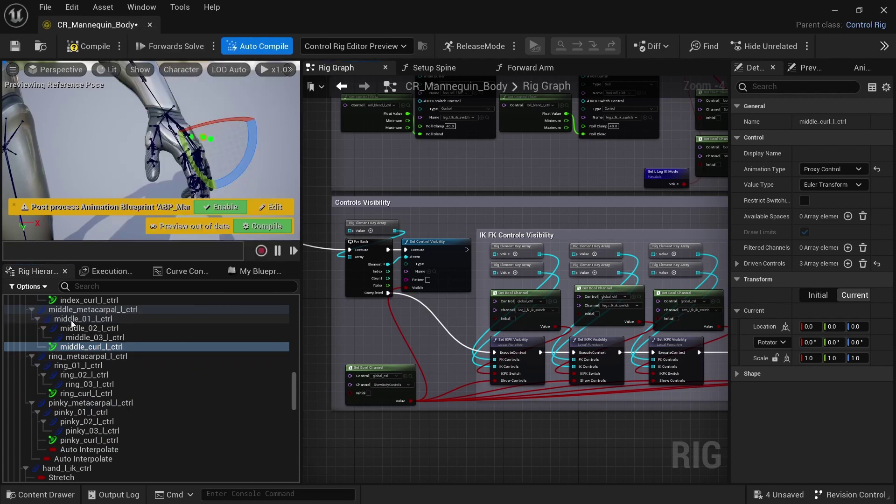
Step: Search the control rig for "curl", enlarge the results area, and look through the references found in Rig Graph and Forward Fingers
{"action": "left_click", "coordinate": [703, 46]}
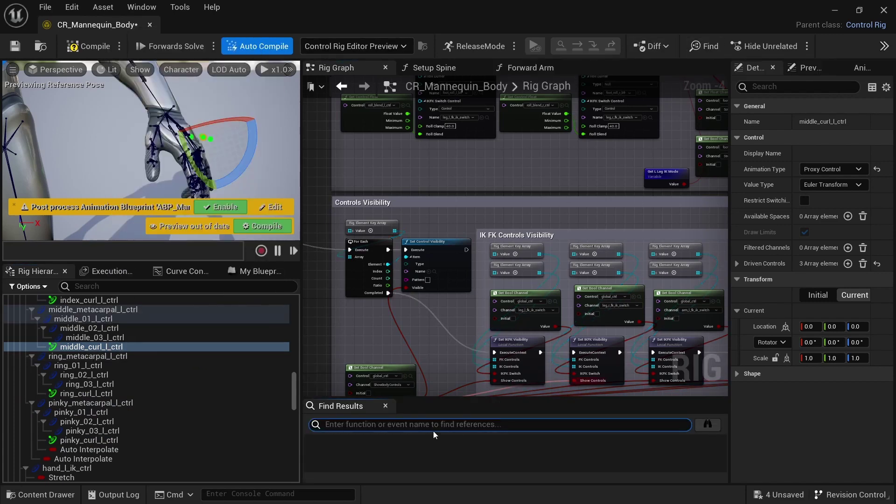
{"action": "type", "text": "curl"}
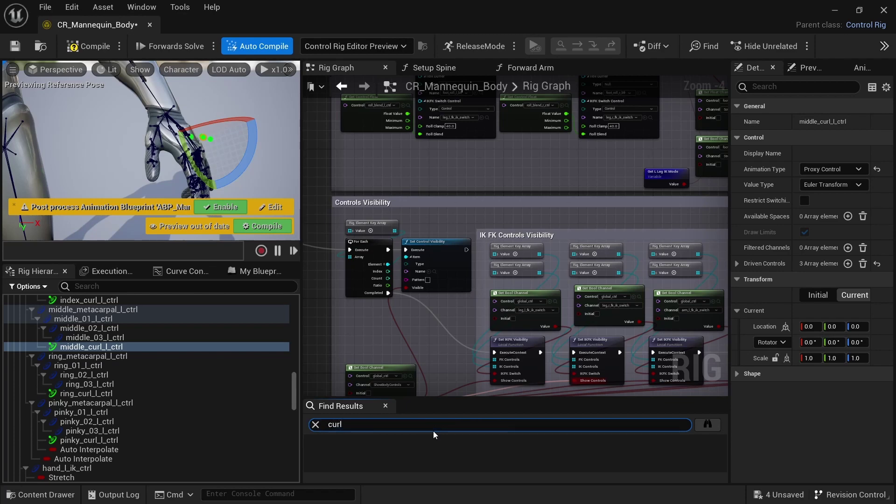
{"action": "key", "text": "Return"}
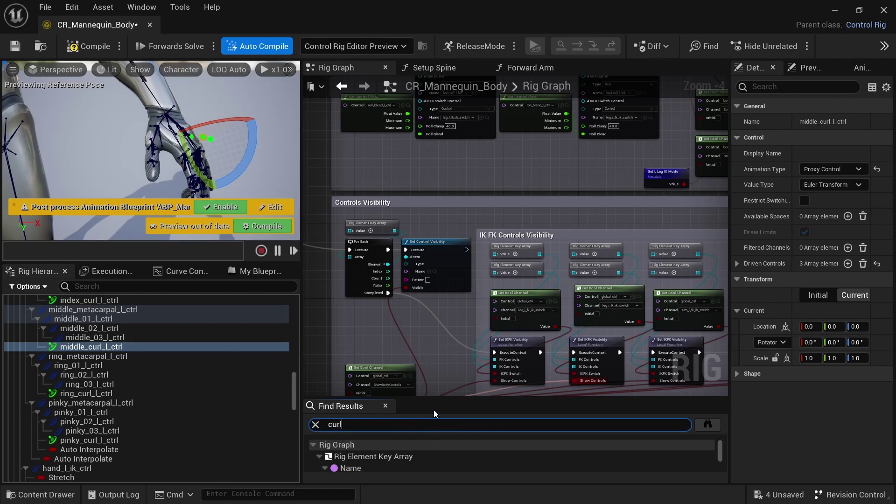
{"action": "left_click_drag", "start_coordinate": [433, 398], "coordinate": [433, 299]}
{"action": "scroll", "coordinate": [411, 396], "scroll_direction": "down", "scroll_amount": 6}
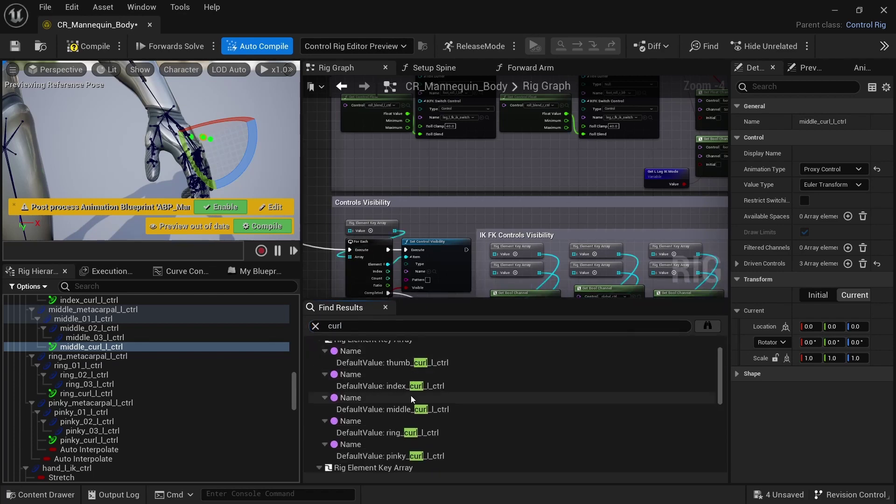
{"action": "scroll", "coordinate": [381, 424], "scroll_direction": "down", "scroll_amount": 4}
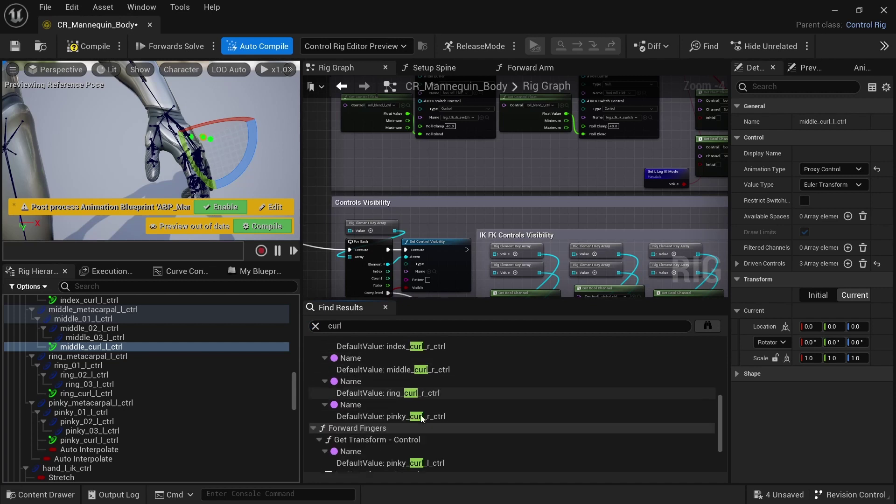
{"action": "scroll", "coordinate": [402, 438], "scroll_direction": "up", "scroll_amount": 5}
{"action": "scroll", "coordinate": [402, 437], "scroll_direction": "up", "scroll_amount": 5}
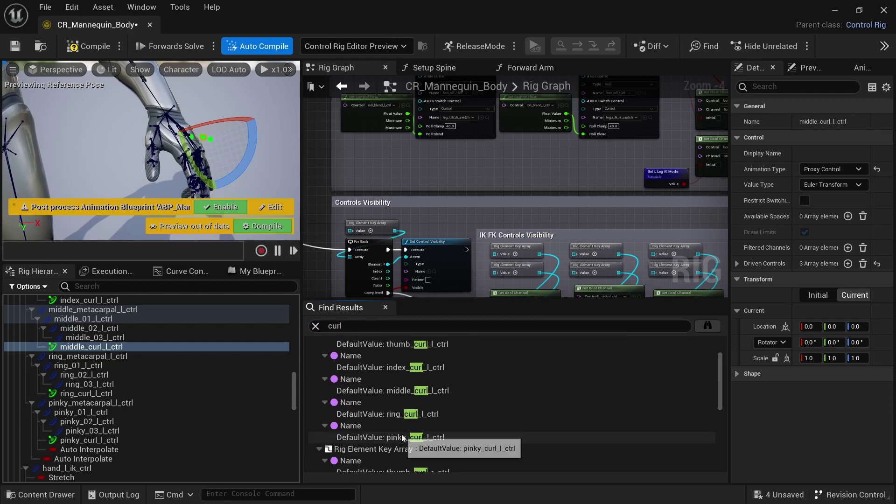
Step: Collapse both Rig Element Key Array results and open the pinky_curl_l_ctrl reference of Get Transform - Control in Forward Fingers
{"action": "left_click", "coordinate": [320, 358]}
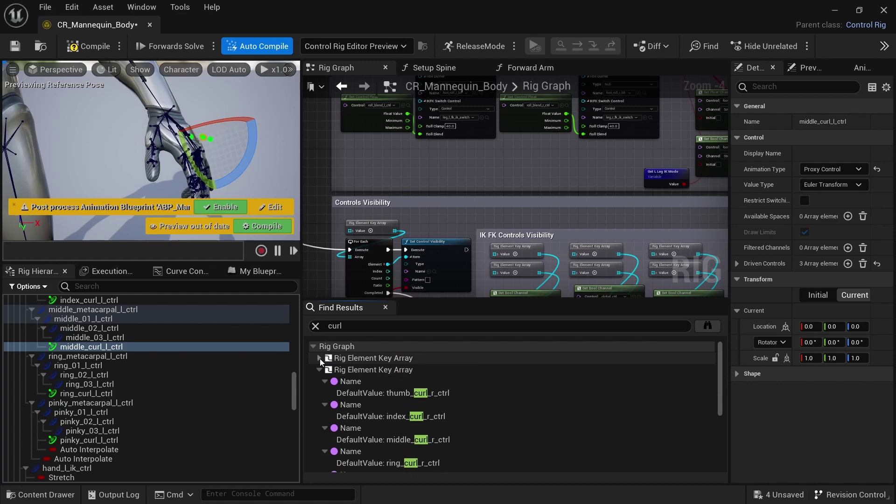
{"action": "left_click", "coordinate": [320, 369]}
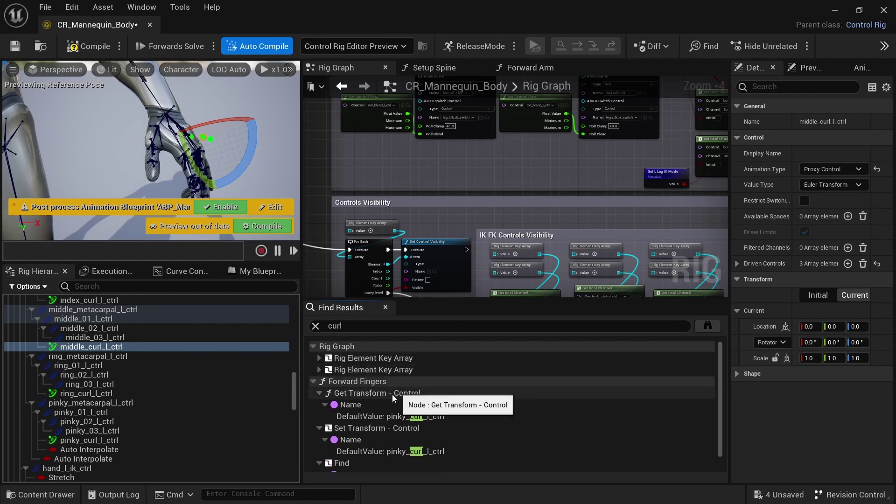
{"action": "left_click", "coordinate": [419, 416]}
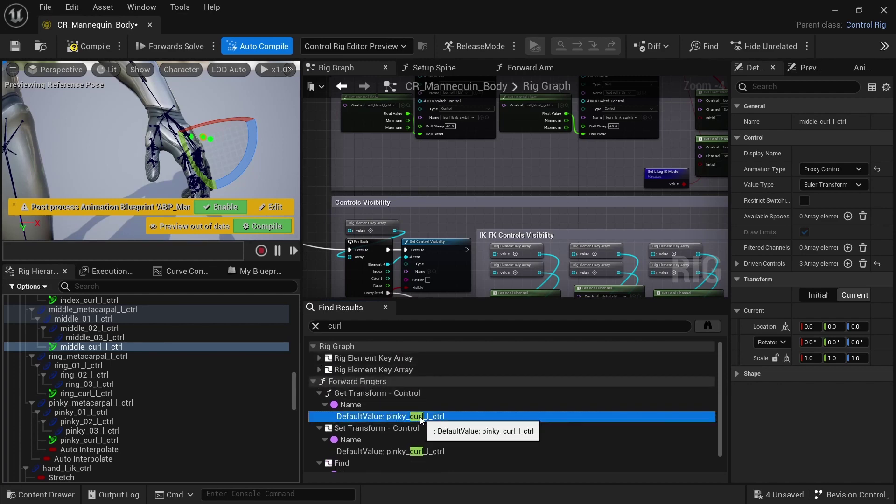
{"action": "scroll", "coordinate": [420, 416], "scroll_direction": "down", "scroll_amount": 1}
{"action": "double_click", "coordinate": [420, 402]}
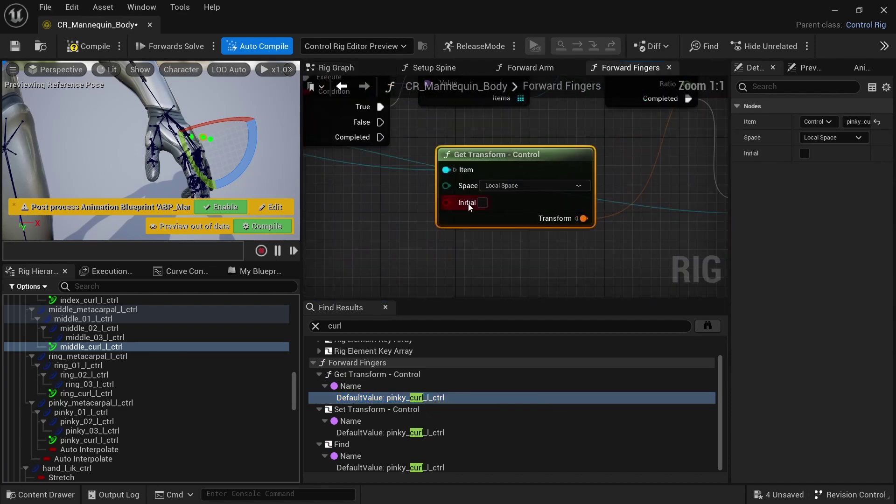
Step: Move the Get Transform - Control node in Forward Fingers nearer its For Each loop and follow its connections towards Offset Transform
{"action": "scroll", "coordinate": [520, 233], "scroll_direction": "down", "scroll_amount": 6}
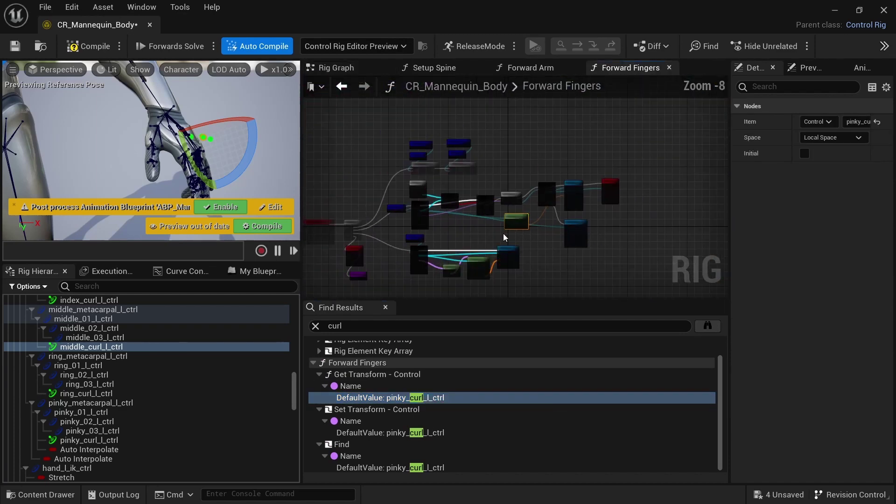
{"action": "scroll", "coordinate": [439, 238], "scroll_direction": "up", "scroll_amount": 1}
{"action": "right_click_drag", "start_coordinate": [438, 238], "coordinate": [555, 230]}
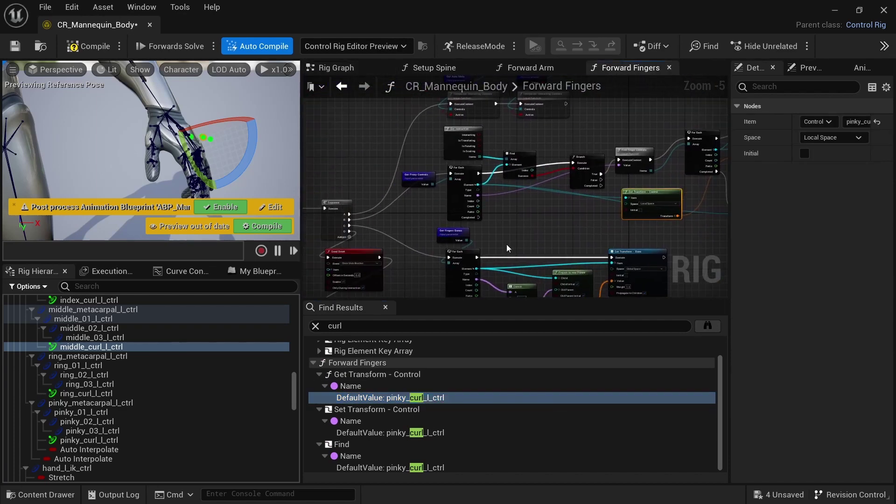
{"action": "scroll", "coordinate": [508, 247], "scroll_direction": "up", "scroll_amount": 2}
{"action": "right_click_drag", "start_coordinate": [426, 246], "coordinate": [530, 242]}
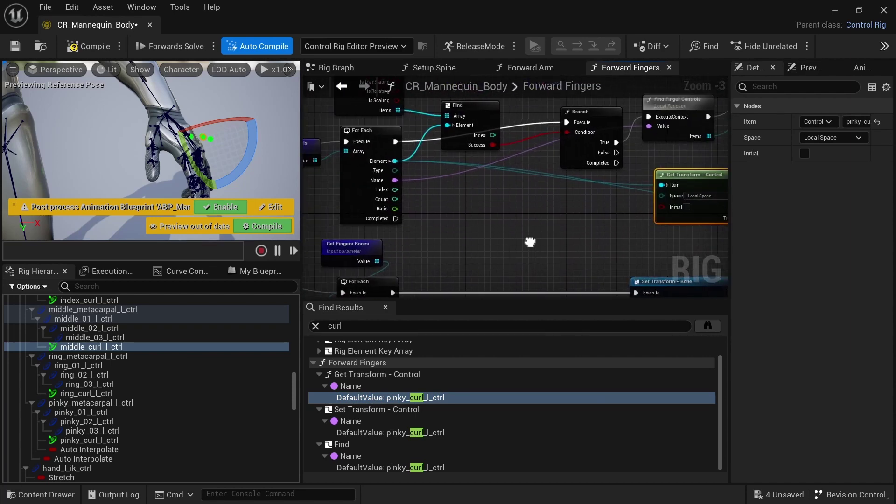
{"action": "left_click_drag", "start_coordinate": [678, 182], "coordinate": [513, 206]}
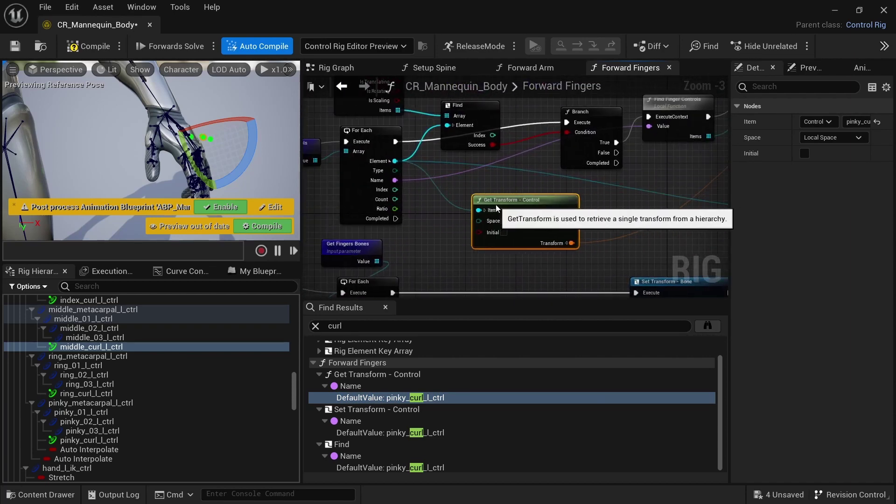
{"action": "right_click_drag", "start_coordinate": [513, 206], "coordinate": [565, 211]}
{"action": "right_click_drag", "start_coordinate": [538, 240], "coordinate": [452, 240]}
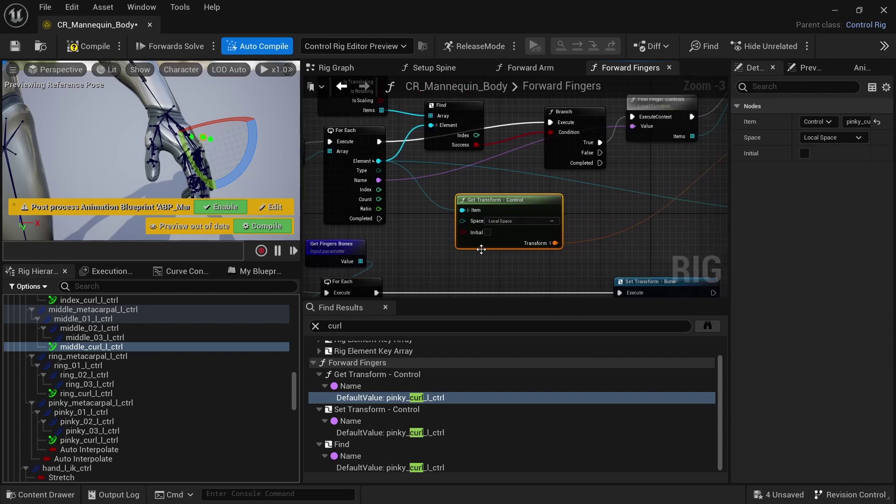
{"action": "scroll", "coordinate": [571, 233], "scroll_direction": "down", "scroll_amount": 1}
{"action": "right_click_drag", "start_coordinate": [606, 258], "coordinate": [442, 262]}
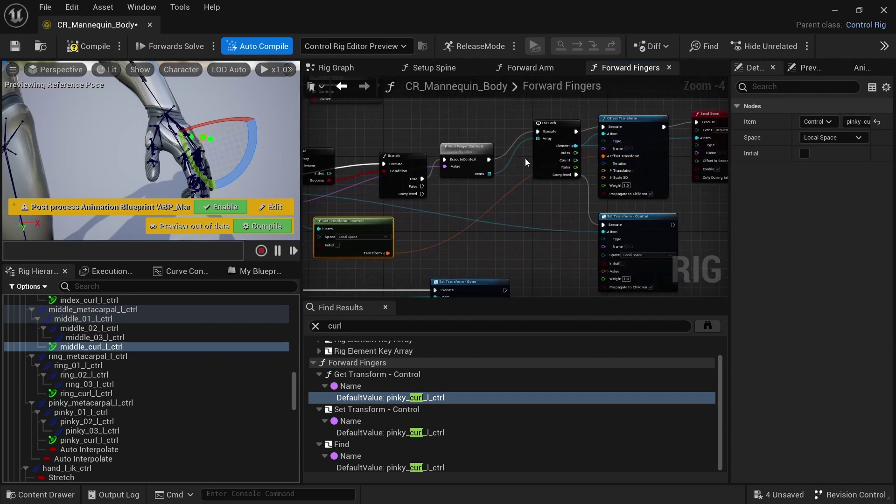
{"action": "right_click_drag", "start_coordinate": [525, 249], "coordinate": [597, 216]}
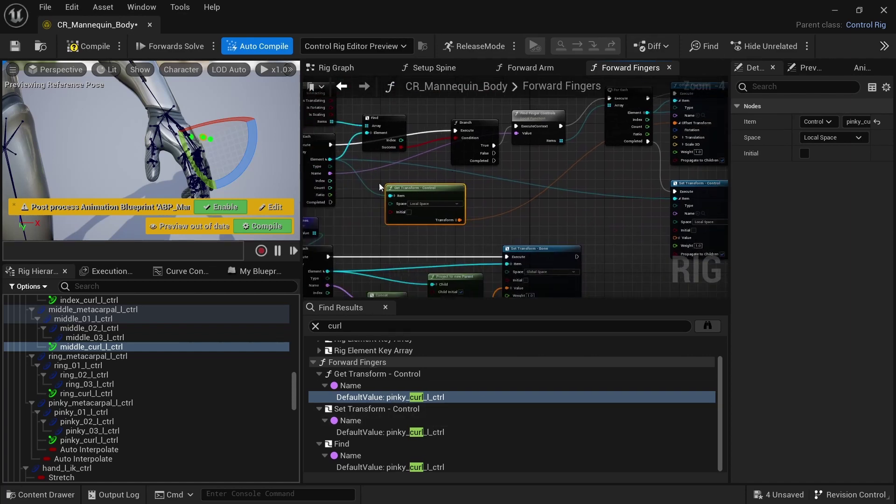
Step: Close the control rig editor and expand the Mannequins Rigs folder in the Content Browser, keeping Rigs as the displayed folder
{"action": "left_click", "coordinate": [883, 11]}
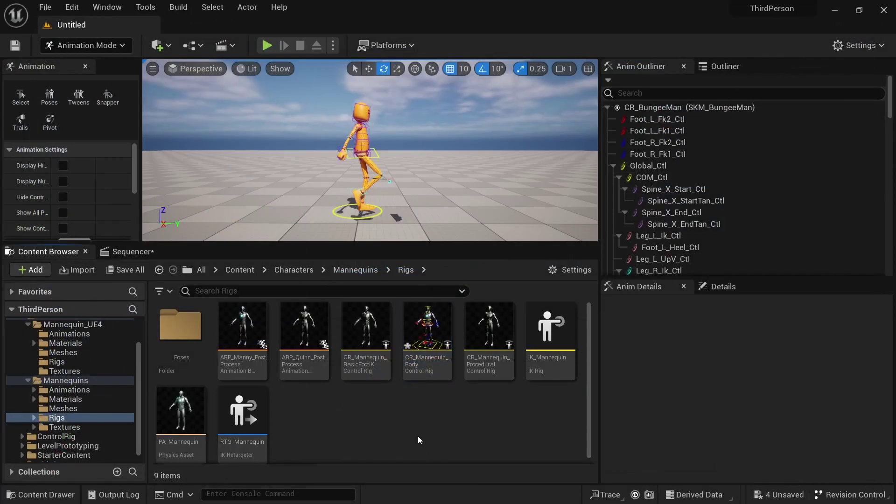
{"action": "left_click", "coordinate": [72, 419]}
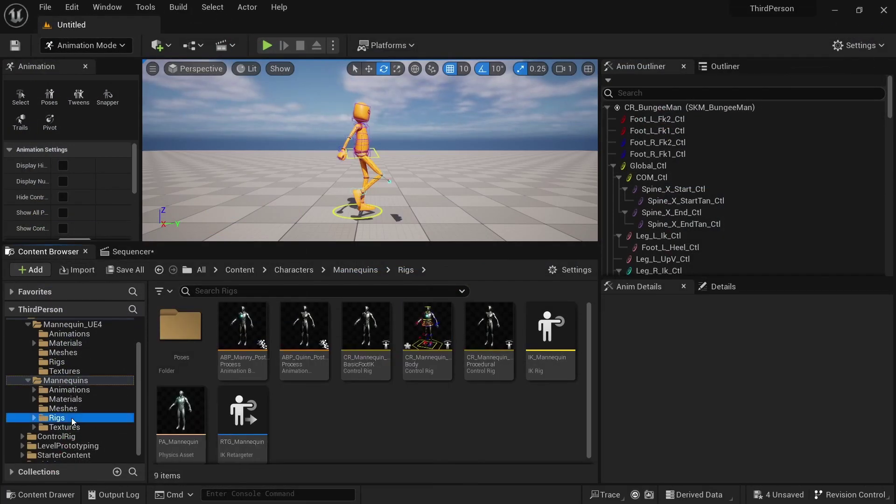
{"action": "left_click", "coordinate": [34, 418]}
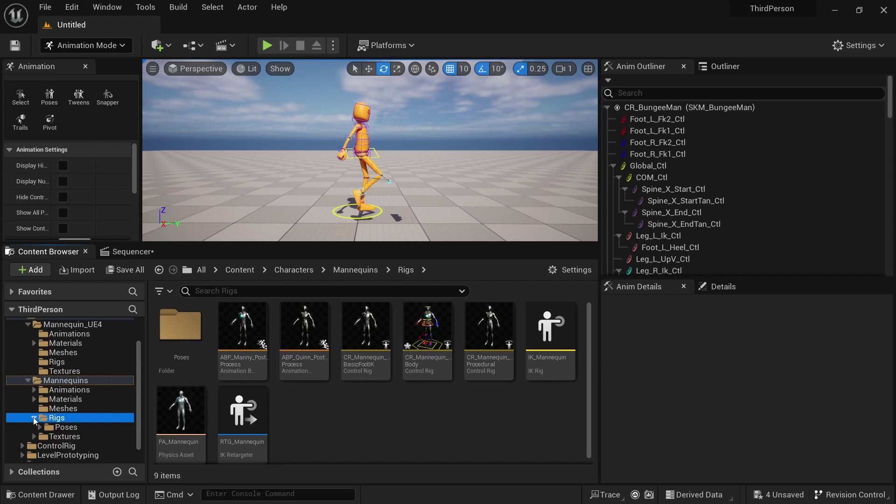
{"action": "left_click", "coordinate": [63, 428]}
{"action": "left_click", "coordinate": [57, 417]}
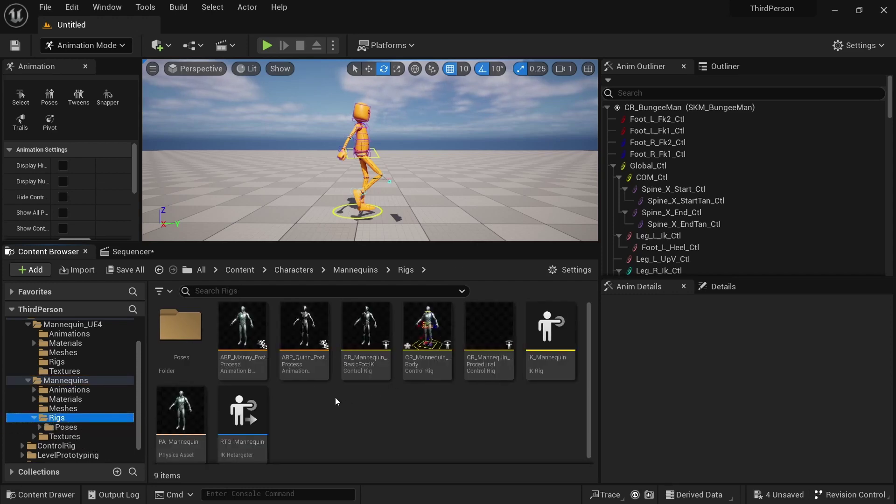
Step: Check the asset details of CR_Mannequin_BasicFootIK, then open the CR_Mannequin_Procedural control rig
{"action": "left_click", "coordinate": [382, 371]}
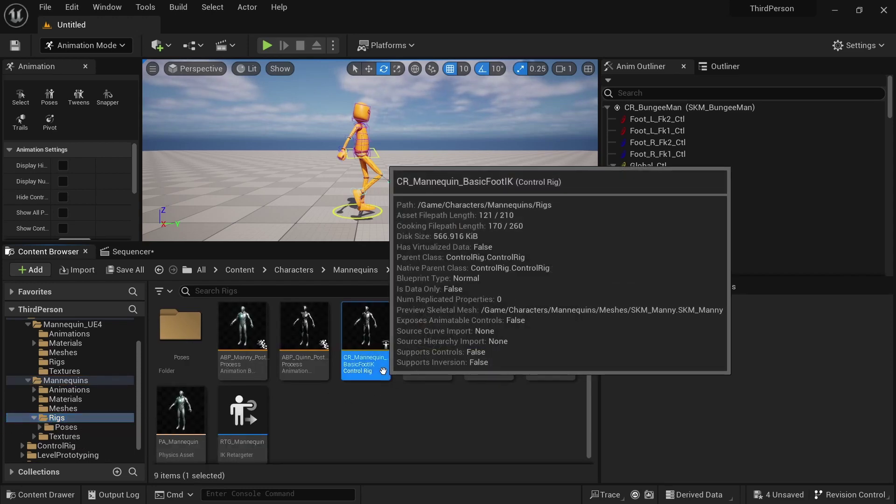
{"action": "left_click", "coordinate": [488, 354]}
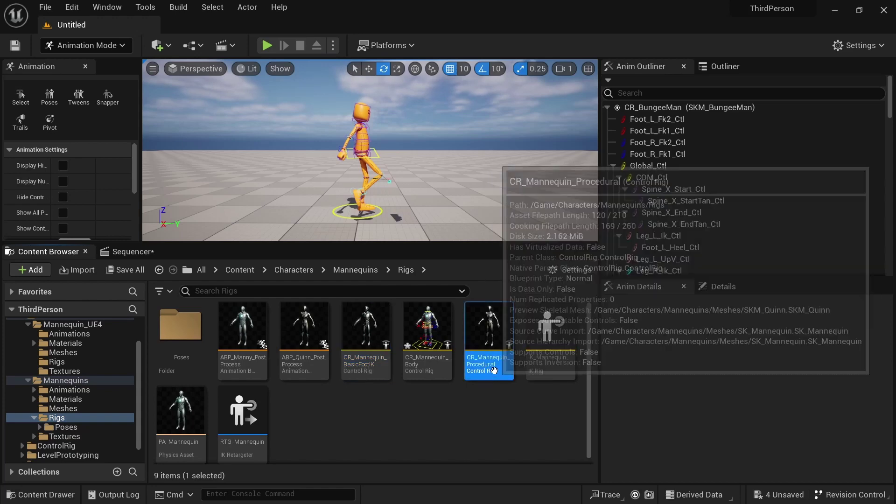
{"action": "key", "text": "Return"}
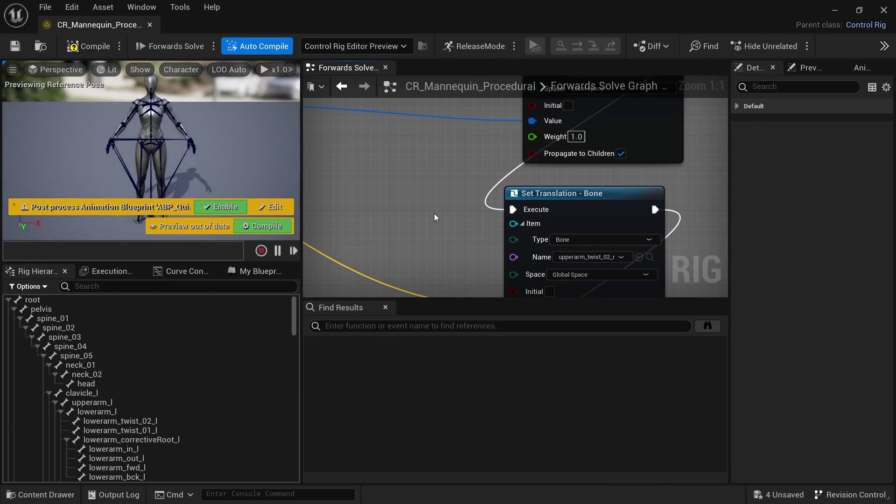
Step: Examine the commented node groups of the Forwards Solve Graph, including arm_right_twist_swing, up close and as a whole
{"action": "scroll", "coordinate": [434, 213], "scroll_direction": "down", "scroll_amount": 2}
{"action": "scroll", "coordinate": [435, 214], "scroll_direction": "down", "scroll_amount": 6}
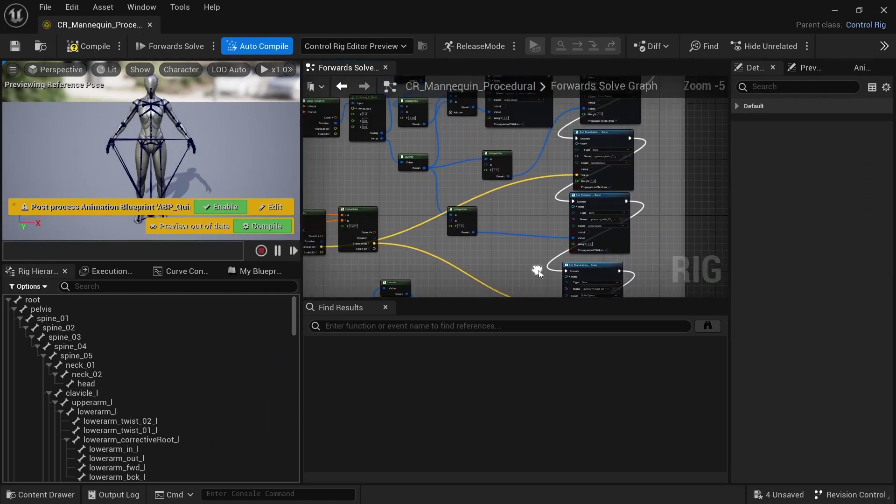
{"action": "right_click_drag", "start_coordinate": [464, 153], "coordinate": [489, 173]}
{"action": "scroll", "coordinate": [471, 182], "scroll_direction": "up", "scroll_amount": 4}
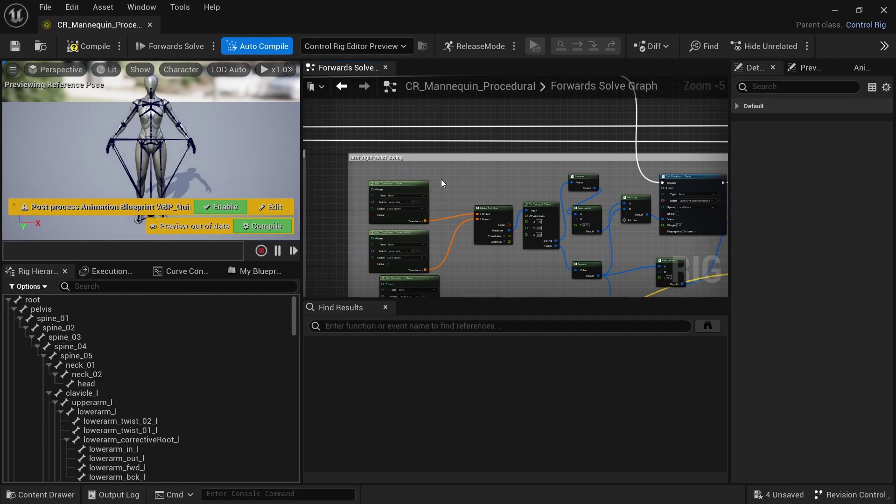
{"action": "scroll", "coordinate": [448, 187], "scroll_direction": "down", "scroll_amount": 9}
{"action": "scroll", "coordinate": [467, 136], "scroll_direction": "up", "scroll_amount": 2}
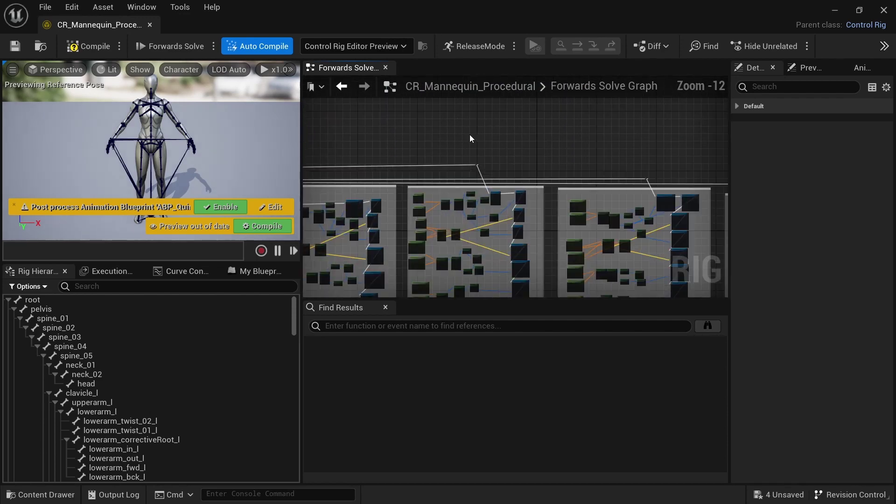
{"action": "scroll", "coordinate": [466, 140], "scroll_direction": "down", "scroll_amount": 2}
{"action": "scroll", "coordinate": [464, 154], "scroll_direction": "up", "scroll_amount": 2}
{"action": "scroll", "coordinate": [464, 154], "scroll_direction": "down", "scroll_amount": 2}
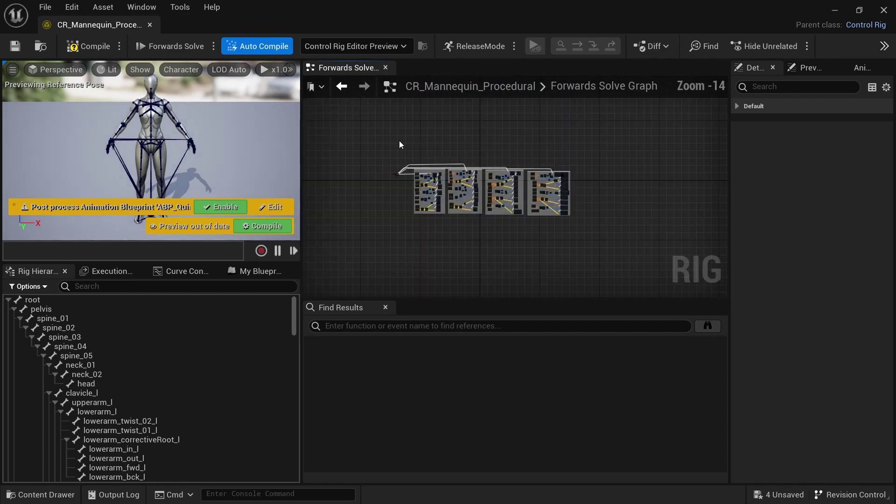
{"action": "left_click_drag", "start_coordinate": [370, 123], "coordinate": [497, 230]}
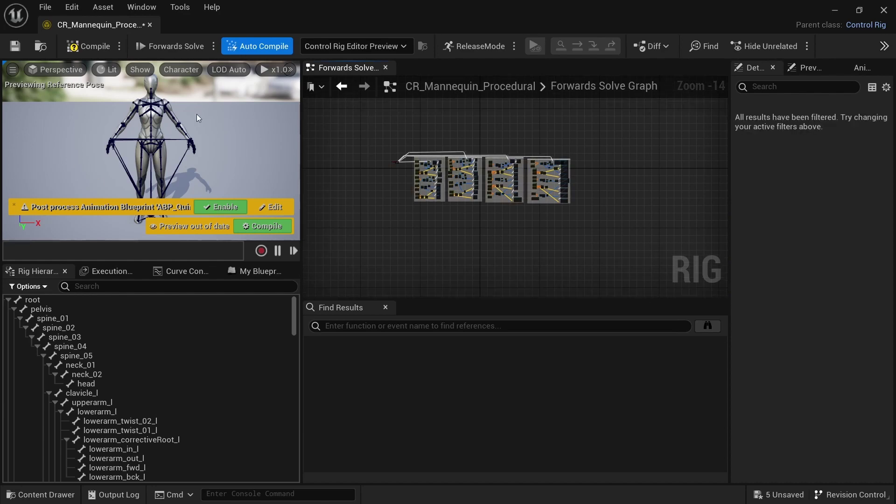
Step: Close CR_Mannequin_Procedural and open the ABP_Manny_PostProcess animation blueprint from the Rigs folder
{"action": "left_click", "coordinate": [151, 25]}
{"action": "left_click", "coordinate": [303, 383]}
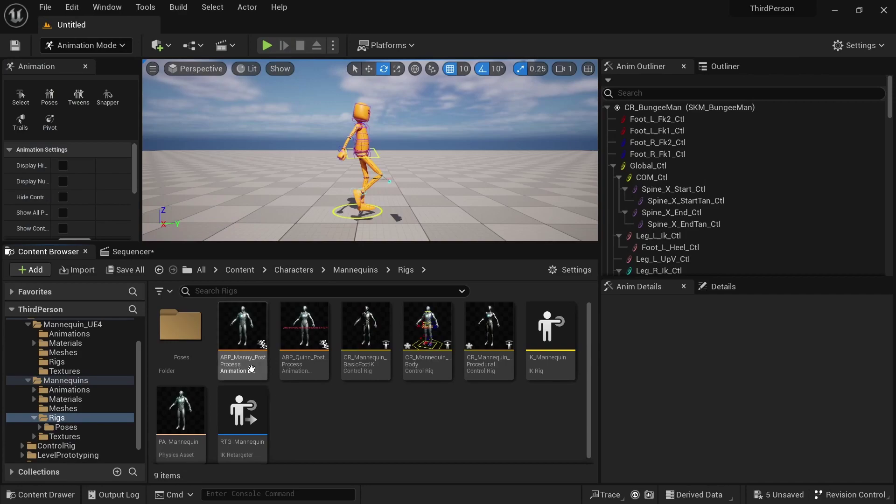
{"action": "double_click", "coordinate": [251, 369]}
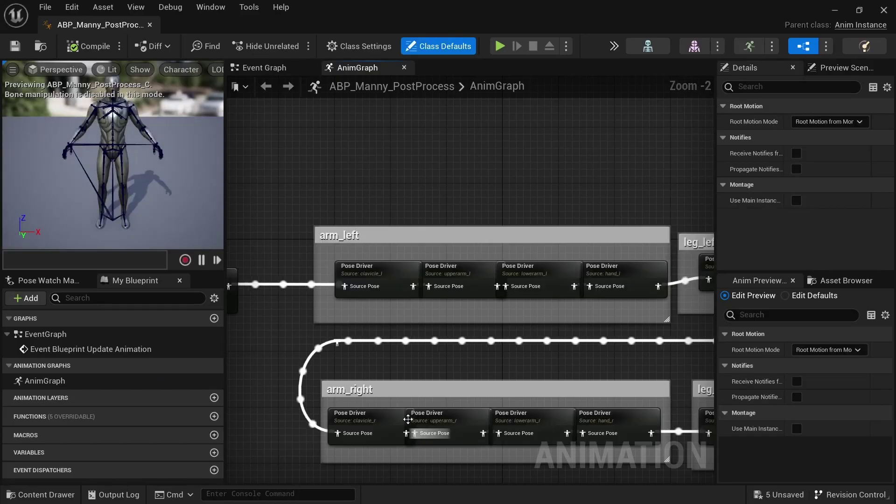
Step: Select the Control Rig node in the AnimGraph, widen its details, and check which Control Rig Class it uses
{"action": "scroll", "coordinate": [418, 186], "scroll_direction": "down", "scroll_amount": 3}
{"action": "right_click_drag", "start_coordinate": [318, 200], "coordinate": [399, 276]}
{"action": "scroll", "coordinate": [399, 275], "scroll_direction": "up", "scroll_amount": 3}
{"action": "left_click", "coordinate": [395, 217]}
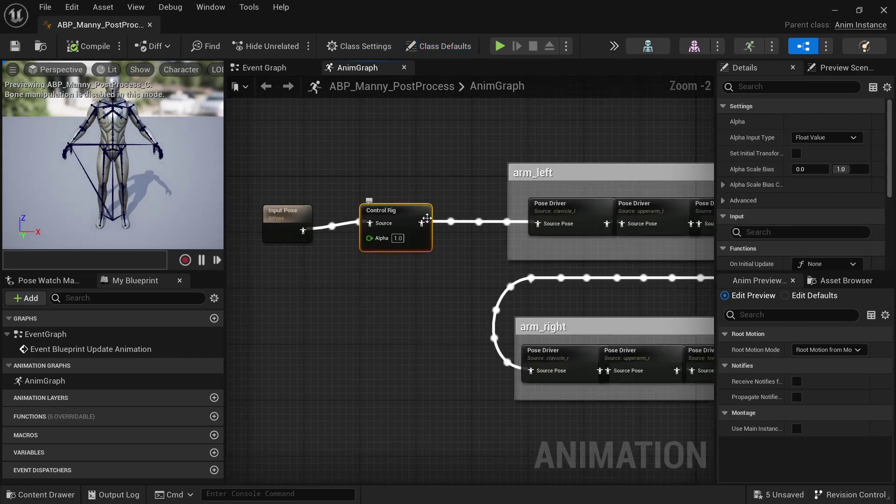
{"action": "left_click_drag", "start_coordinate": [714, 230], "coordinate": [659, 229]}
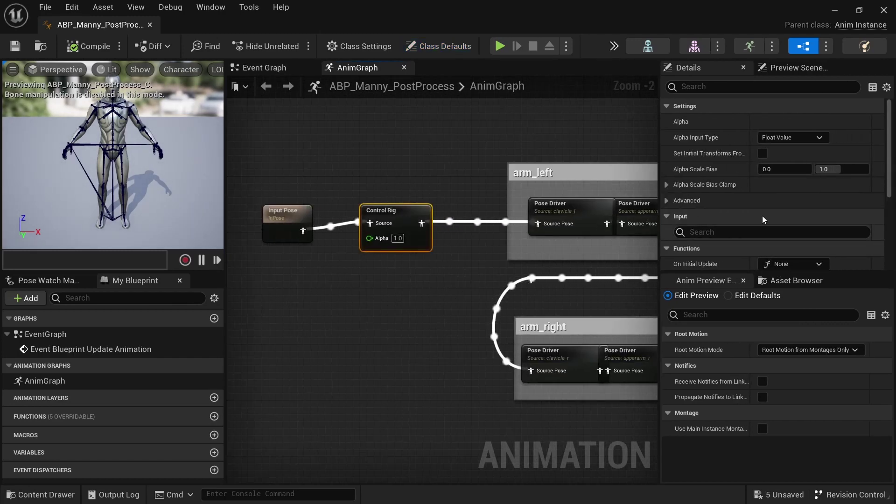
{"action": "scroll", "coordinate": [784, 211], "scroll_direction": "down", "scroll_amount": 5}
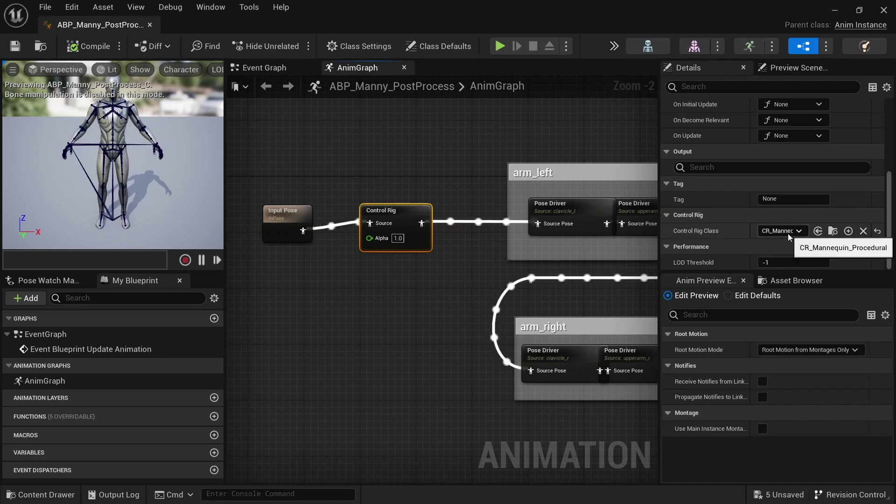
Step: Clear the node selection and view the AnimGraph chain from Input Pose through Control Rig to the arm_left and arm_right pose drivers
{"action": "left_click_drag", "start_coordinate": [355, 155], "coordinate": [456, 299]}
{"action": "left_click", "coordinate": [453, 296]}
{"action": "scroll", "coordinate": [458, 299], "scroll_direction": "down", "scroll_amount": 2}
{"action": "right_click_drag", "start_coordinate": [429, 291], "coordinate": [397, 298]}
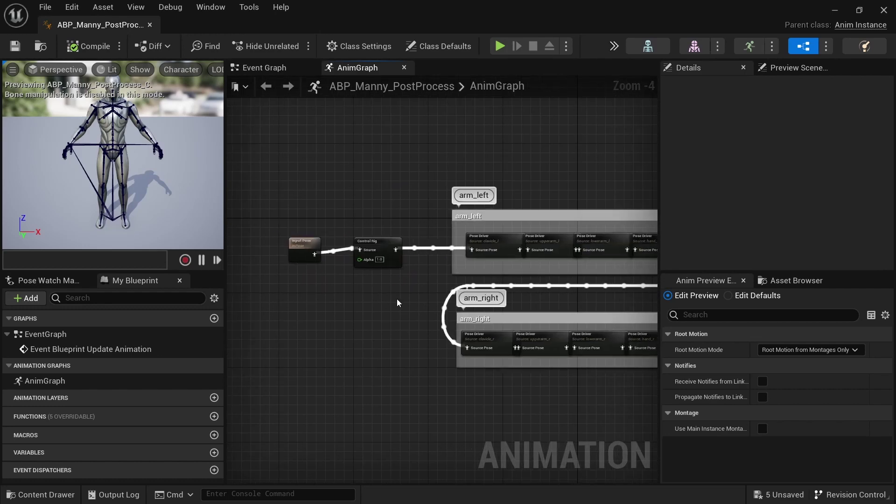
Step: Locate the Control Rig node in the AnimGraph between Input Pose and the arm pose drivers, leaving nothing selected
{"action": "scroll", "coordinate": [397, 298], "scroll_direction": "up", "scroll_amount": 1}
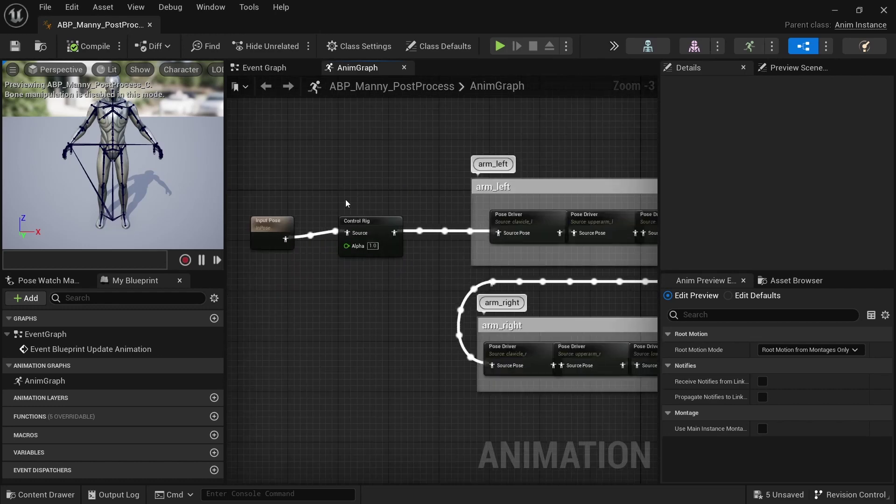
{"action": "left_click", "coordinate": [366, 231]}
{"action": "left_click", "coordinate": [390, 296]}
{"action": "left_click", "coordinate": [393, 252]}
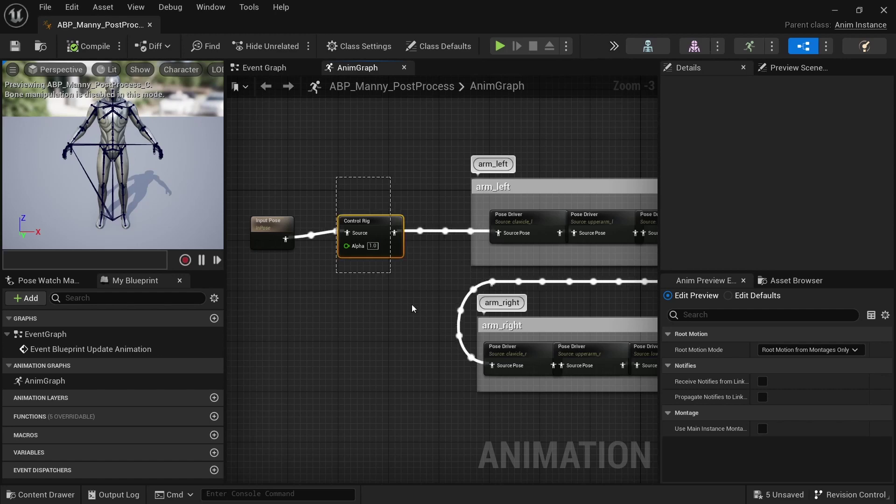
{"action": "left_click", "coordinate": [414, 307]}
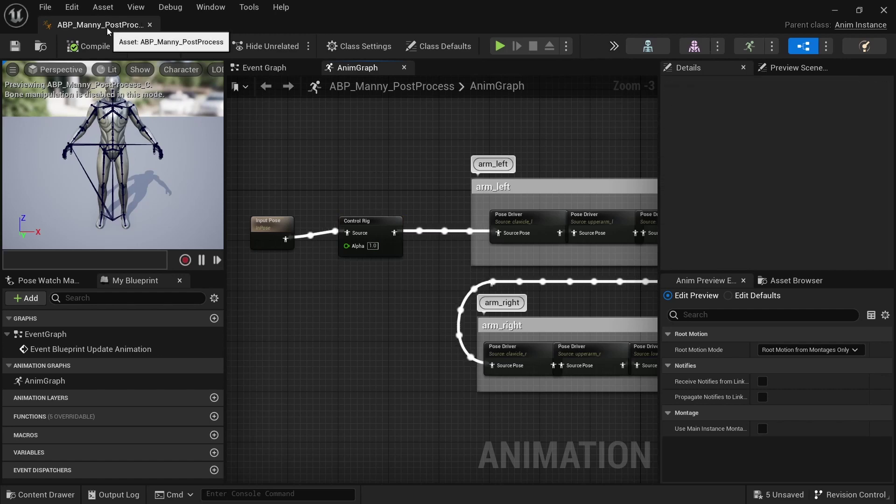
Step: Close the ABP_Manny_PostProcess blueprint and browse to the Rigs folder of Mannequin_UE4
{"action": "left_click", "coordinate": [884, 10]}
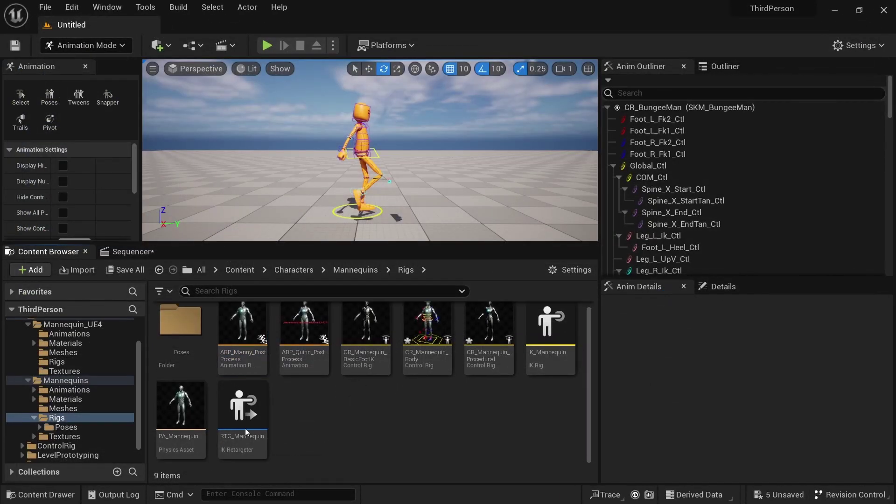
{"action": "left_click", "coordinate": [76, 437]}
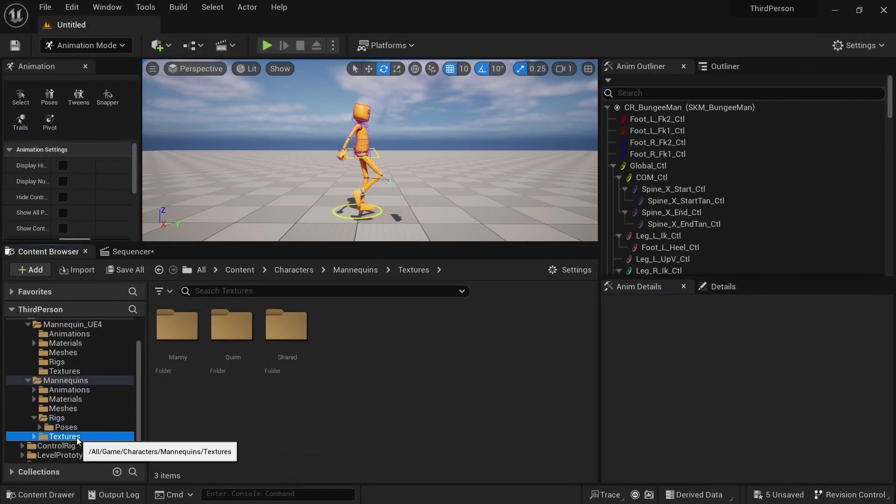
{"action": "left_click", "coordinate": [71, 409]}
{"action": "left_click", "coordinate": [63, 371]}
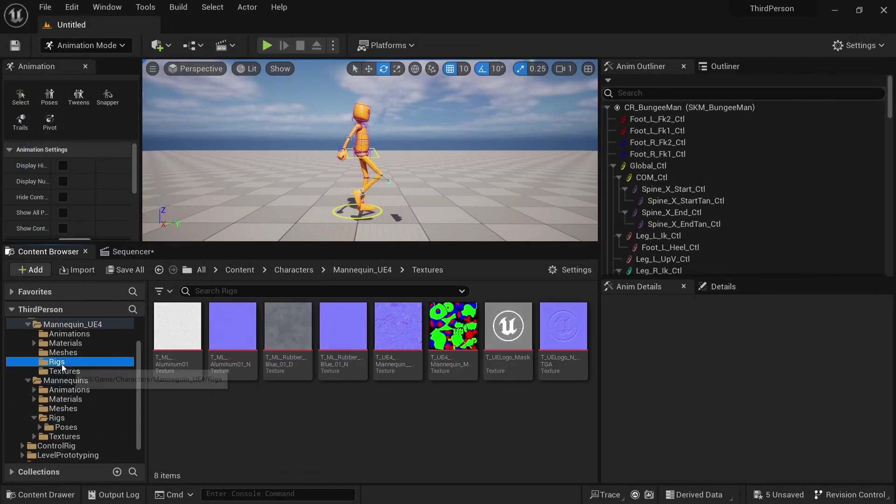
{"action": "left_click", "coordinate": [56, 362]}
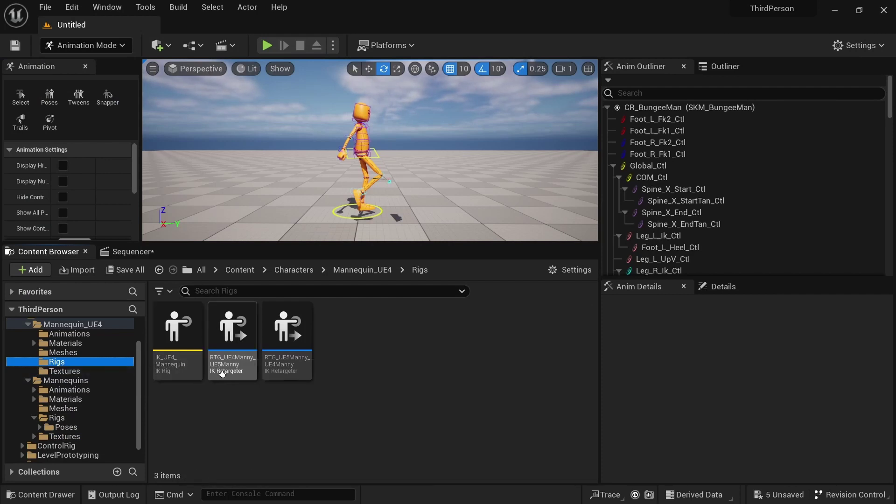
Step: Open the RTG_UE4Manny_UE5Manny IK Retargeter and widen its details to show the source and target assets
{"action": "mouse_move", "coordinate": [302, 369]}
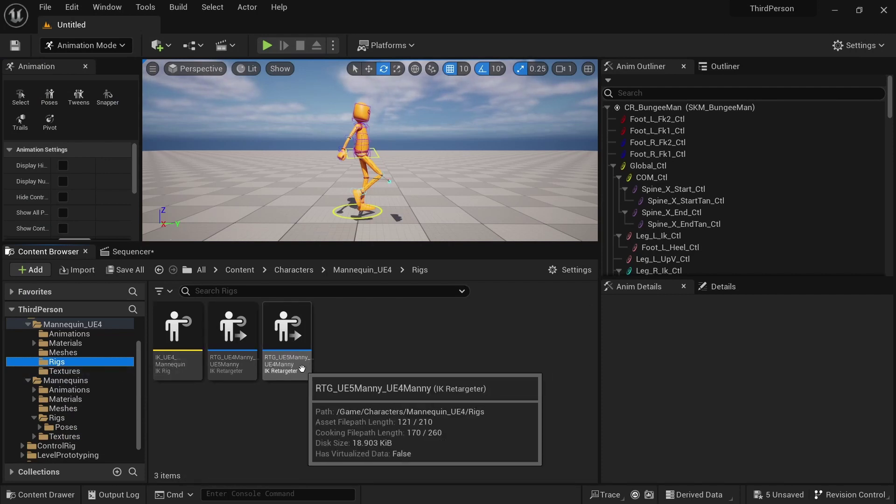
{"action": "mouse_move", "coordinate": [182, 367]}
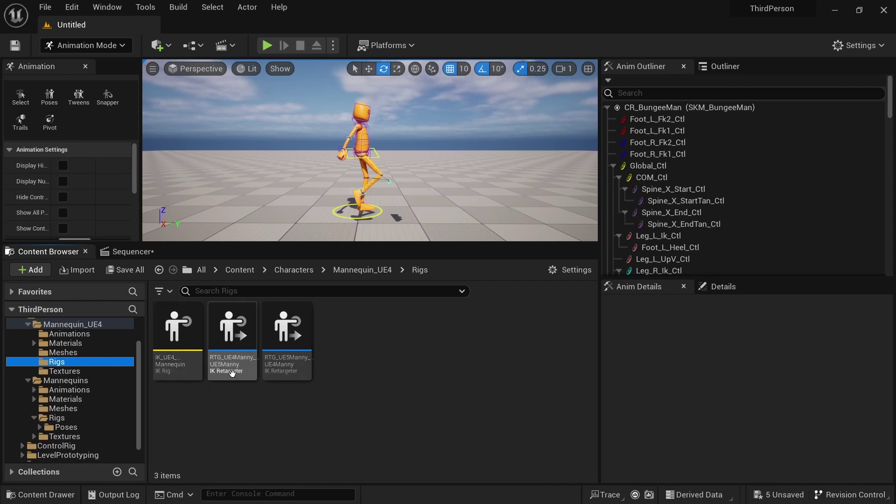
{"action": "mouse_move", "coordinate": [232, 371]}
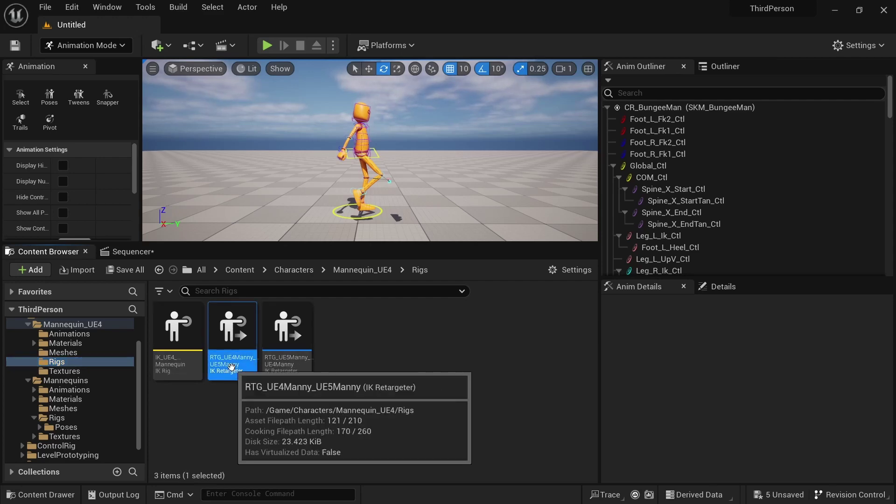
{"action": "double_click", "coordinate": [231, 367]}
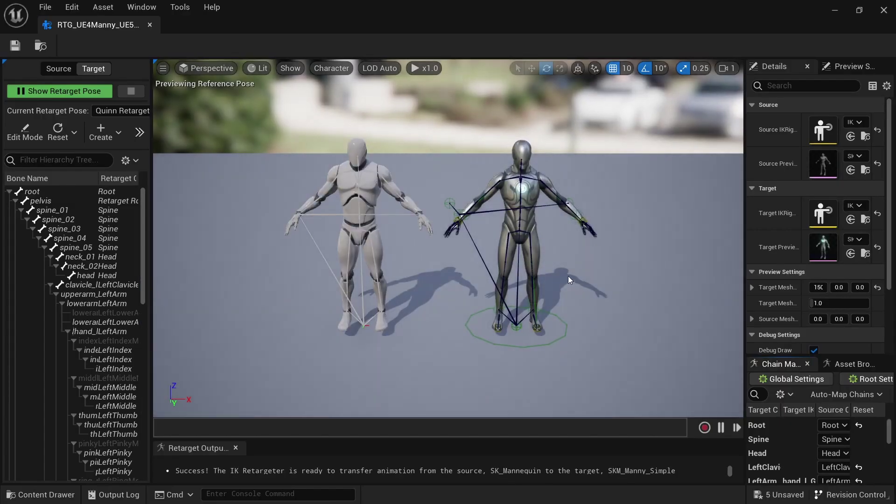
{"action": "left_click_drag", "start_coordinate": [578, 277], "coordinate": [578, 262]}
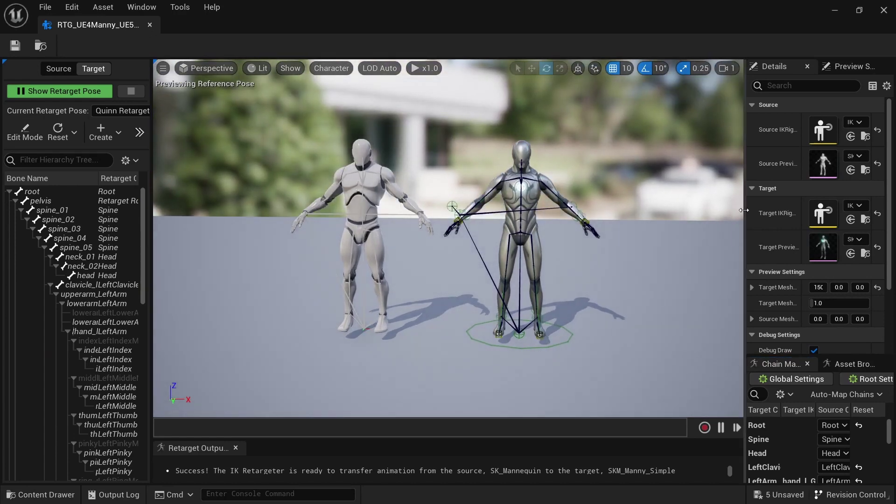
{"action": "left_click_drag", "start_coordinate": [744, 211], "coordinate": [593, 211]}
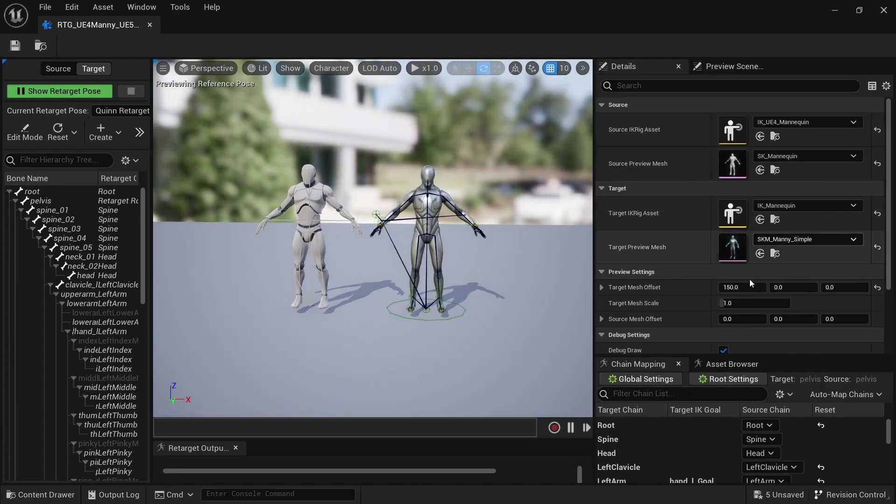
Step: Preview the Jog_Fwd animation on the source and target mannequins and view them from another angle
{"action": "left_click", "coordinate": [730, 363]}
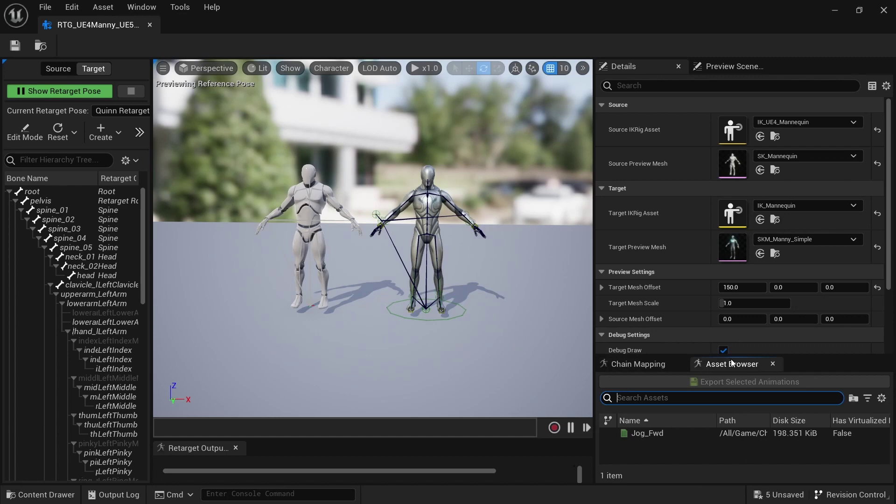
{"action": "left_click", "coordinate": [653, 433]}
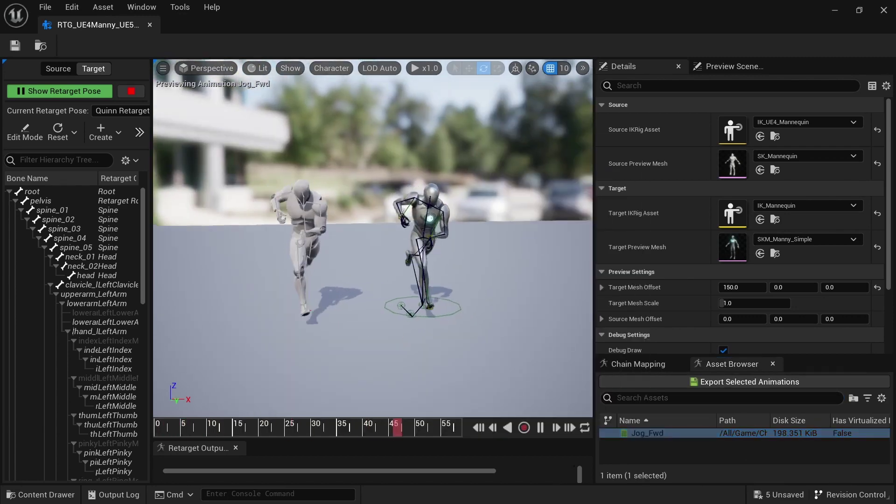
{"action": "left_click_drag", "start_coordinate": [373, 233], "coordinate": [438, 236], "text": "alt"}
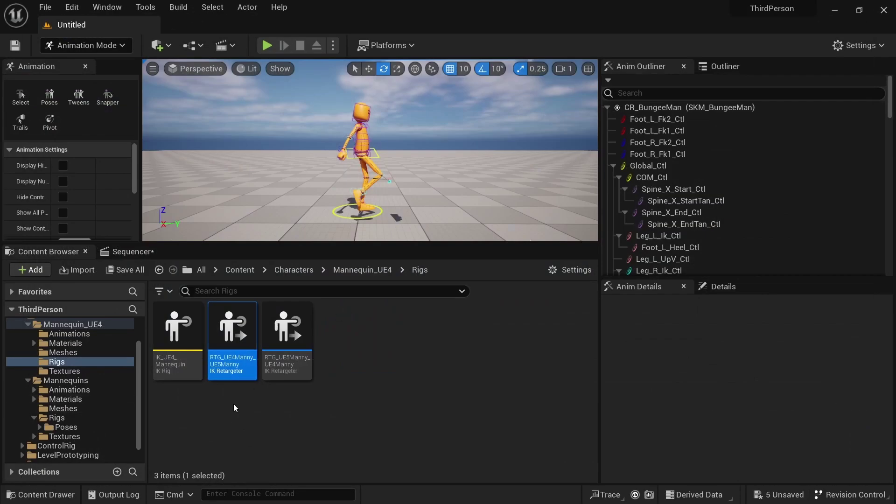
Step: Browse the ControlRig character content, viewing the BungeeMan folder and the Rigs folder of Mannequins
{"action": "left_click", "coordinate": [236, 409]}
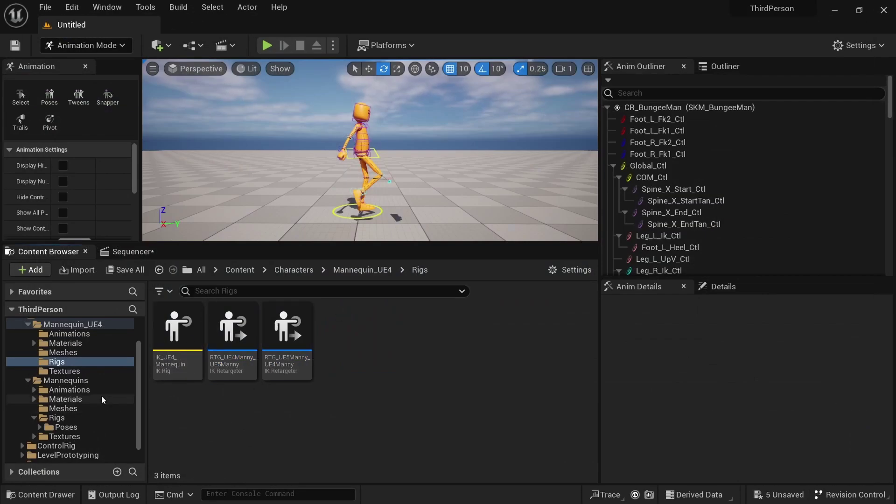
{"action": "double_click", "coordinate": [56, 445]}
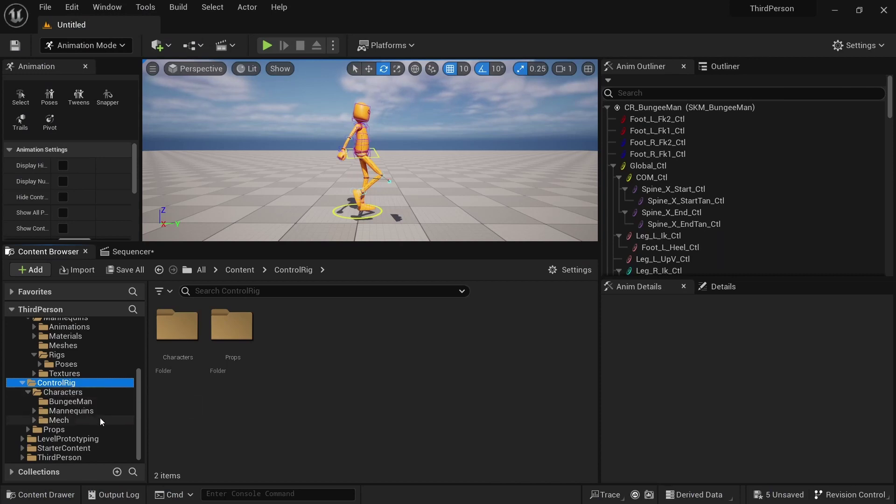
{"action": "left_click", "coordinate": [70, 401]}
{"action": "left_click", "coordinate": [195, 410]}
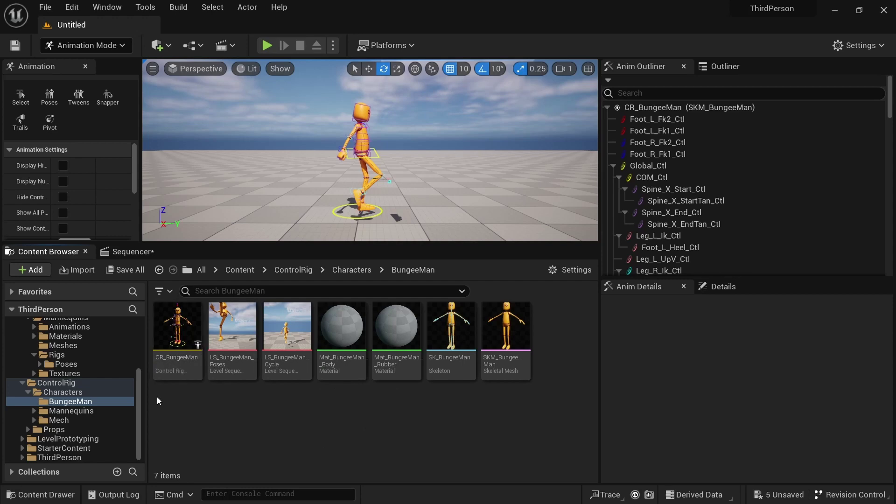
{"action": "left_click", "coordinate": [70, 410]}
{"action": "left_click", "coordinate": [342, 364]}
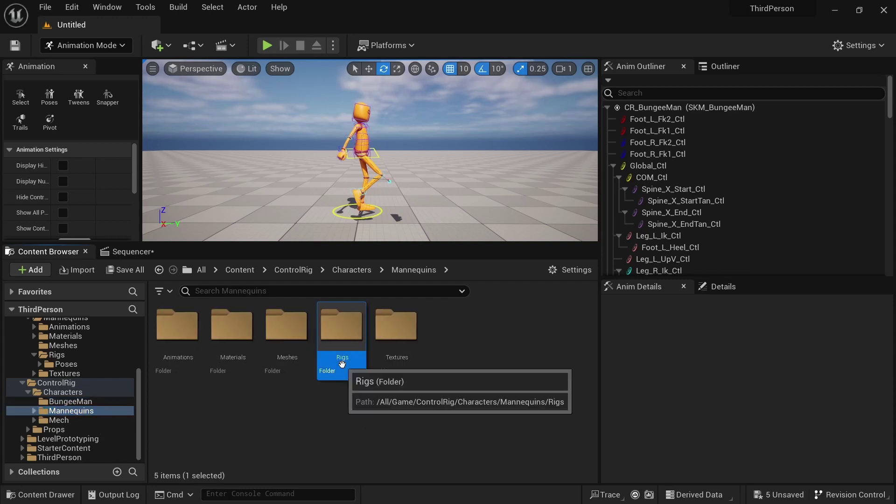
{"action": "double_click", "coordinate": [342, 364]}
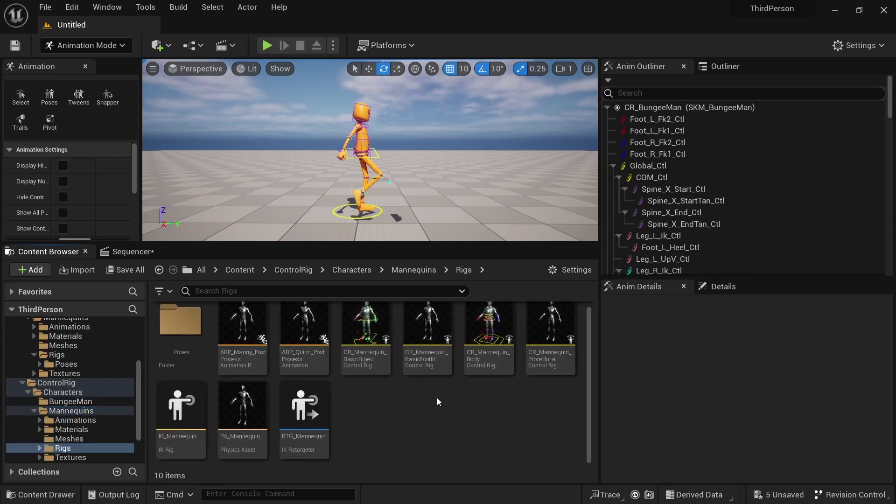
Step: Browse the ControlRig Mannequins' Meshes and Textures folders, return to their parent Characters folder, and collapse the other Characters folder
{"action": "left_click", "coordinate": [65, 439]}
{"action": "scroll", "coordinate": [58, 428], "scroll_direction": "down", "scroll_amount": 3}
{"action": "left_click", "coordinate": [70, 411]}
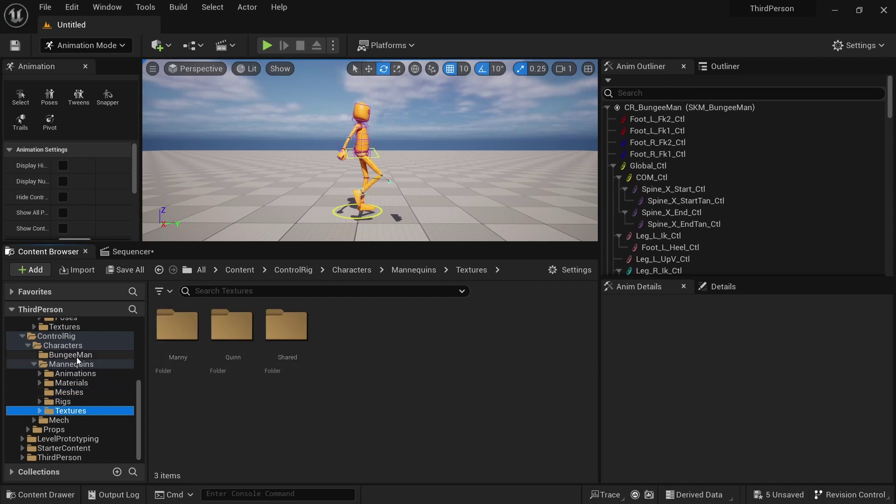
{"action": "left_click", "coordinate": [63, 345]}
{"action": "scroll", "coordinate": [61, 394], "scroll_direction": "up", "scroll_amount": 5}
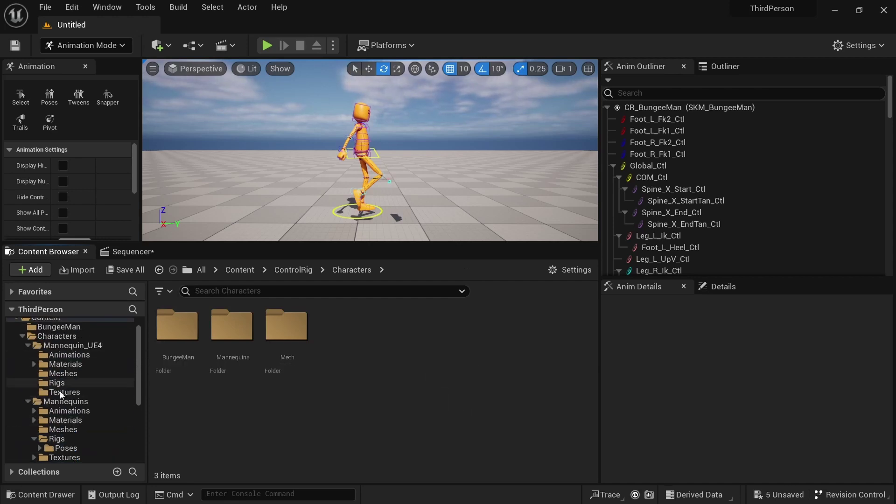
{"action": "left_click", "coordinate": [22, 336]}
{"action": "scroll", "coordinate": [87, 402], "scroll_direction": "down", "scroll_amount": 1}
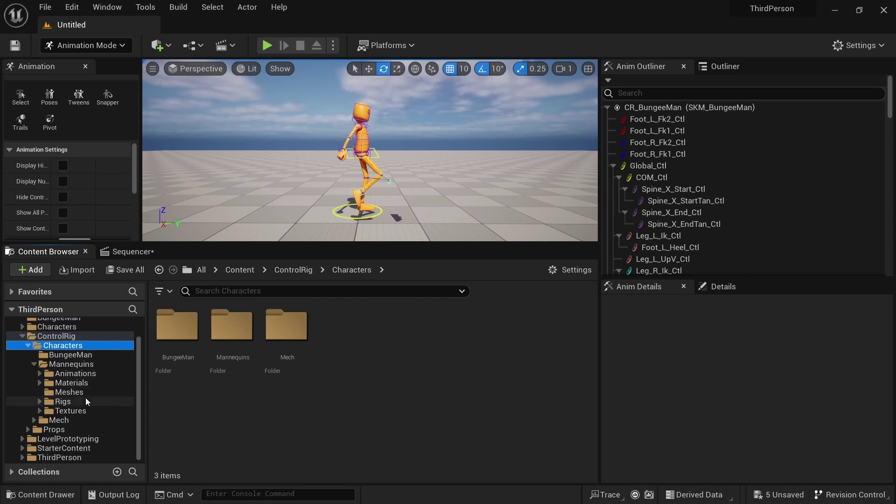
Step: Expand the Mech folder under ControlRig's Characters and collapse the neighbouring Mannequins folder
{"action": "left_click", "coordinate": [79, 402]}
{"action": "left_click", "coordinate": [86, 420]}
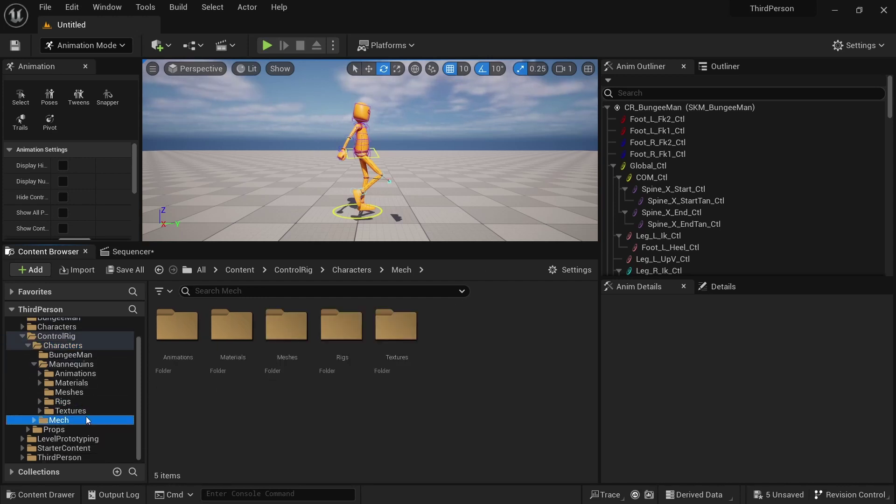
{"action": "left_click", "coordinate": [34, 420]}
{"action": "left_click", "coordinate": [34, 364]}
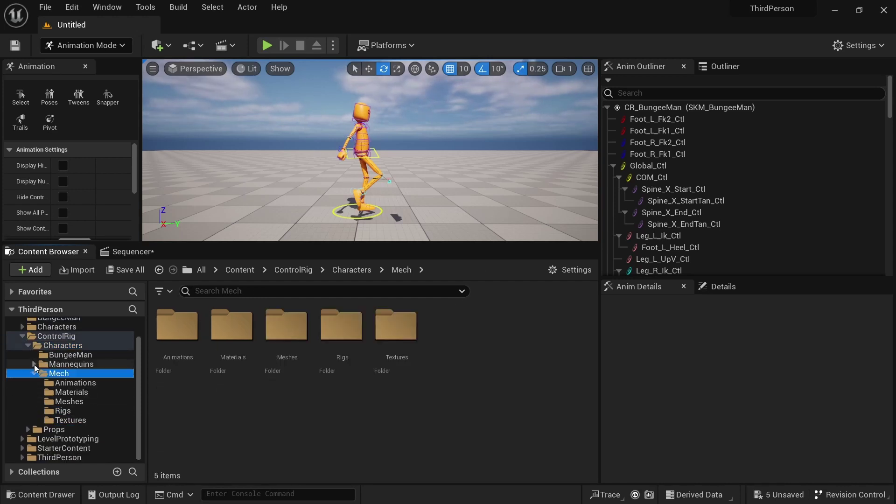
Step: Open the CR_Mech control rig from the Rigs folder of the ControlRig Mech character
{"action": "left_click", "coordinate": [49, 337]}
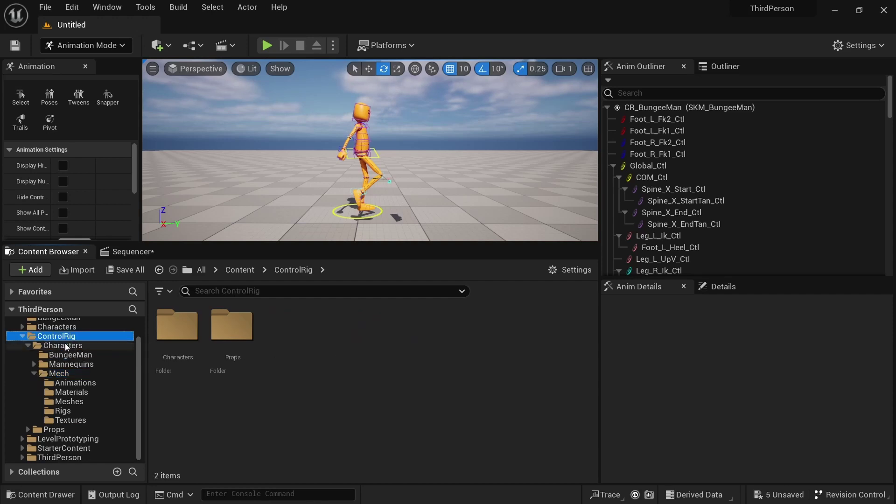
{"action": "left_click", "coordinate": [51, 346]}
{"action": "left_click", "coordinate": [59, 374]}
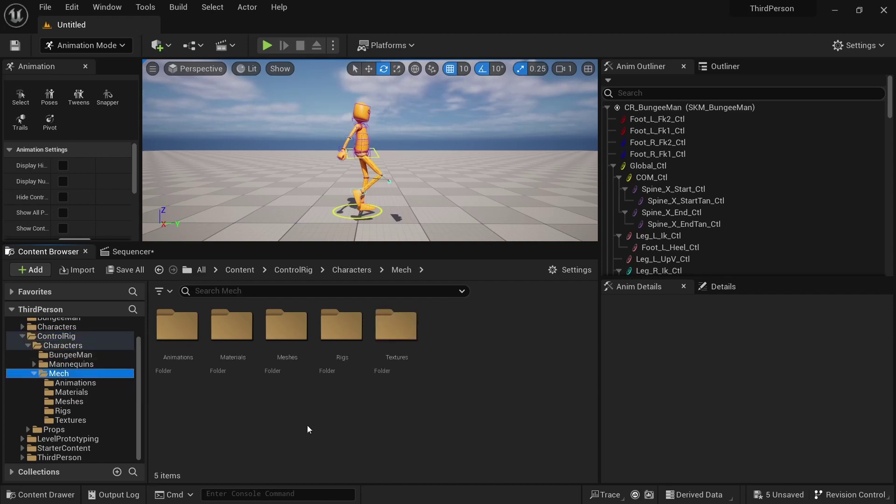
{"action": "left_click", "coordinate": [342, 326]}
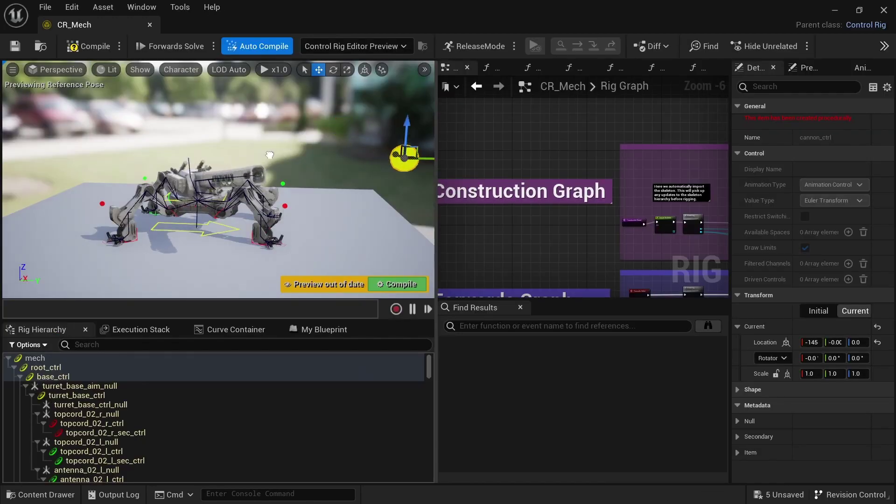
Step: Re-aim the mech's cannon by moving cannon_ctrl to an X location of about 343, viewing the rig from different sides
{"action": "left_click_drag", "start_coordinate": [270, 155], "coordinate": [224, 164]}
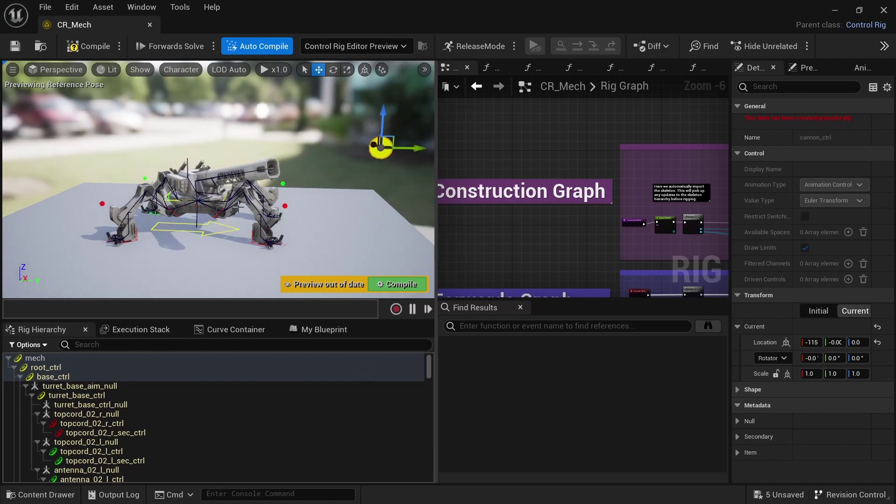
{"action": "left_click_drag", "start_coordinate": [239, 206], "coordinate": [229, 184], "text": "alt"}
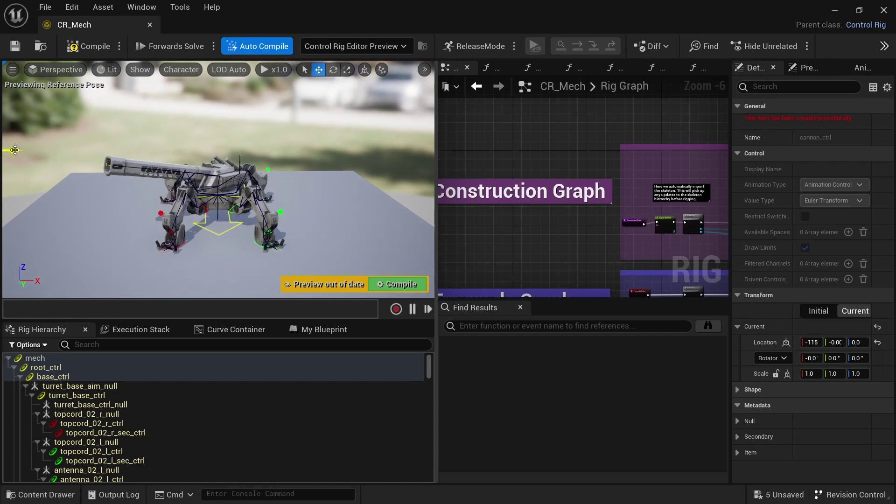
{"action": "left_click_drag", "start_coordinate": [15, 150], "coordinate": [299, 207]}
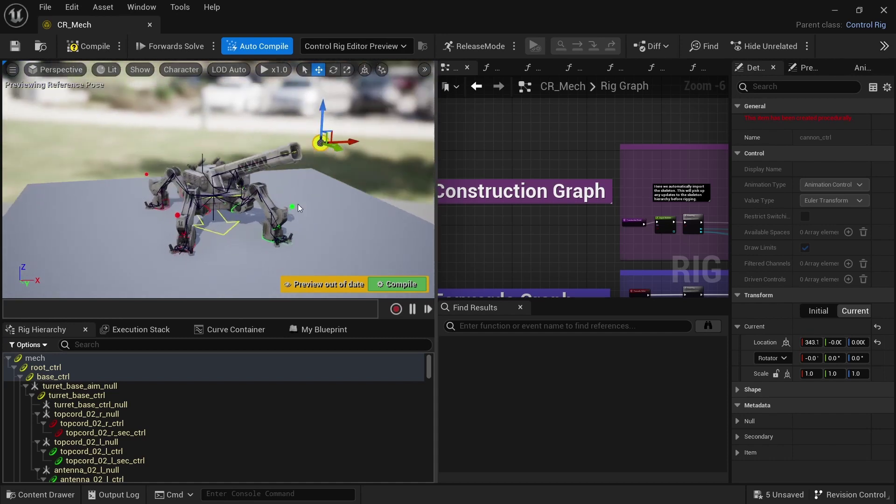
Step: Inspect the mech's turret up close, selecting the topcord_01_r bone and the topcord_02_r_ctrl control
{"action": "left_click", "coordinate": [236, 181]}
{"action": "left_click", "coordinate": [231, 180]}
{"action": "scroll", "coordinate": [277, 213], "scroll_direction": "up", "scroll_amount": 6}
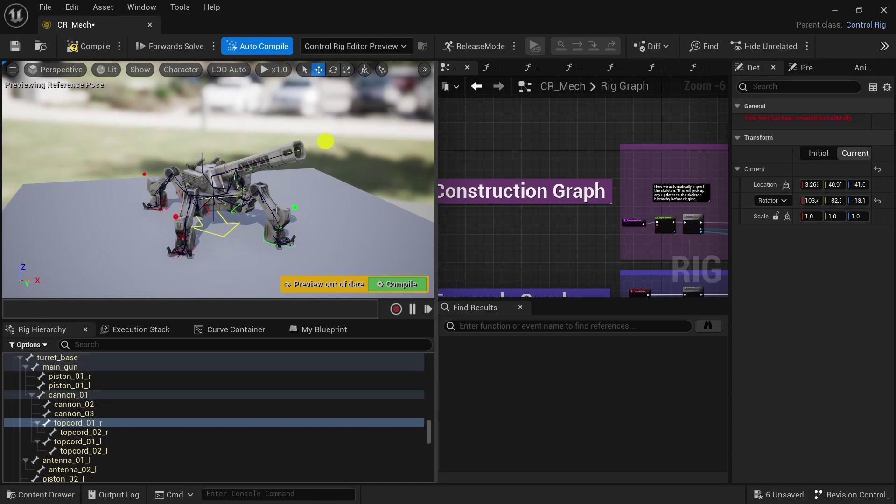
{"action": "scroll", "coordinate": [277, 212], "scroll_direction": "up", "scroll_amount": 8}
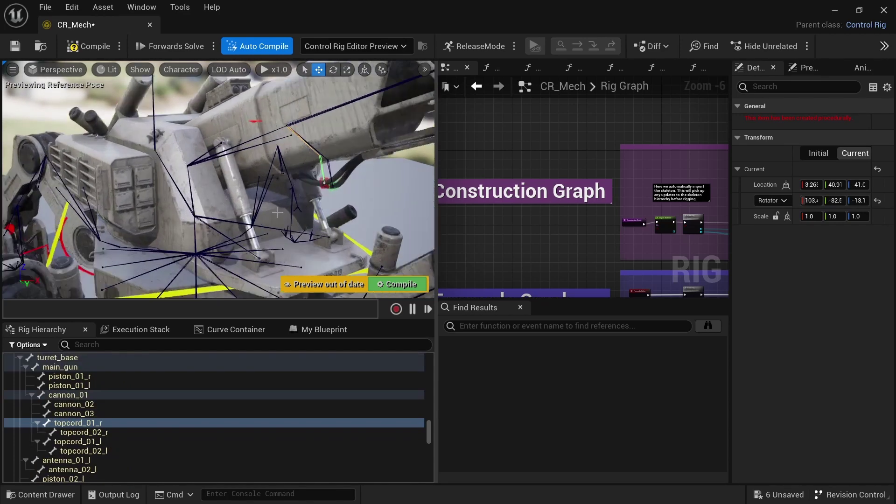
{"action": "left_click", "coordinate": [410, 191]}
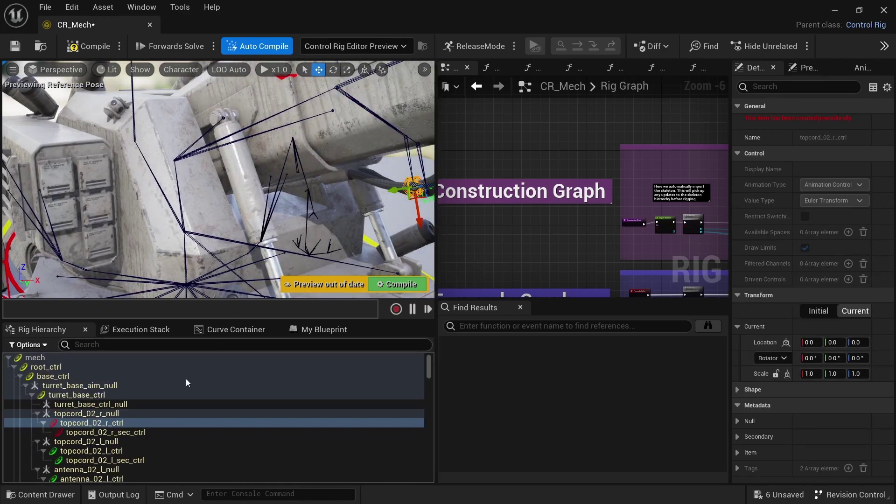
Step: Examine the Construction, Forwards and Backwards sections of the CR_Mech Rig Graph, widening the graph area
{"action": "scroll", "coordinate": [558, 235], "scroll_direction": "down", "scroll_amount": 5}
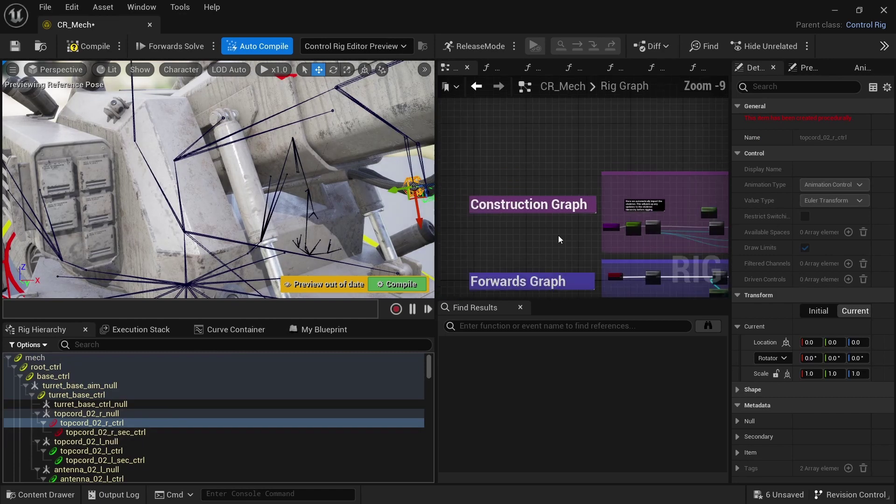
{"action": "right_click_drag", "start_coordinate": [564, 247], "coordinate": [564, 157]}
{"action": "scroll", "coordinate": [563, 196], "scroll_direction": "down", "scroll_amount": 1}
{"action": "right_click_drag", "start_coordinate": [551, 224], "coordinate": [546, 253]}
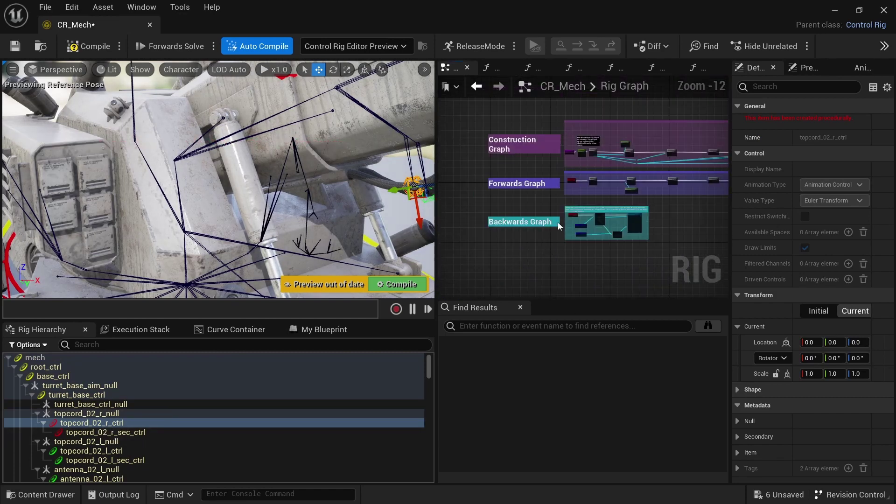
{"action": "right_click_drag", "start_coordinate": [721, 221], "coordinate": [600, 236]}
{"action": "scroll", "coordinate": [611, 236], "scroll_direction": "down", "scroll_amount": 2}
{"action": "scroll", "coordinate": [613, 240], "scroll_direction": "up", "scroll_amount": 1}
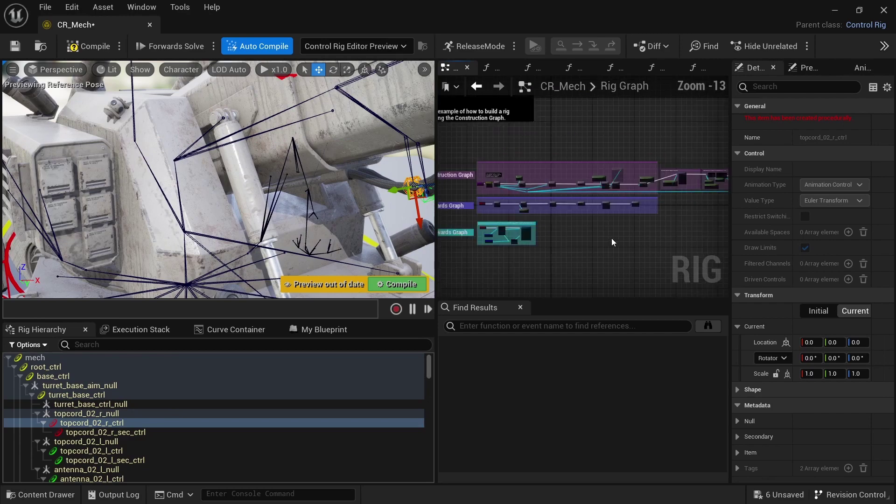
{"action": "left_click_drag", "start_coordinate": [428, 167], "coordinate": [243, 169]}
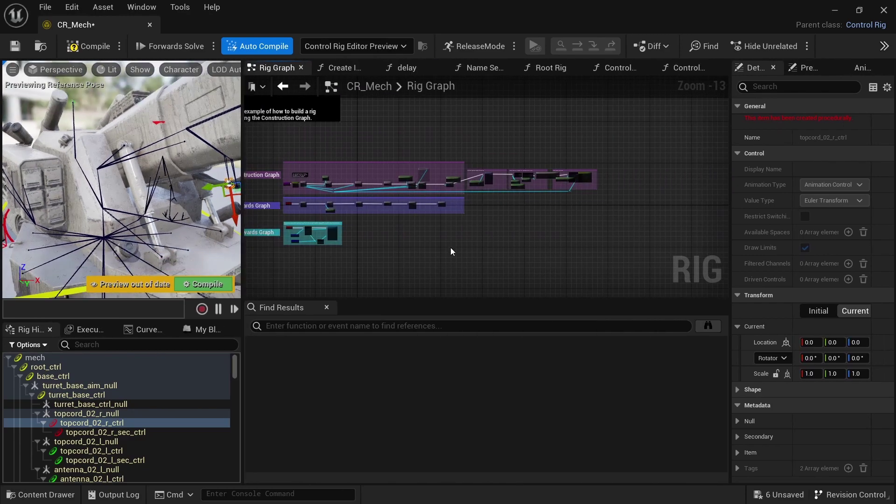
Step: Open the Leg Rig function node from the Forwards Graph section of the Rig Graph
{"action": "right_click_drag", "start_coordinate": [509, 254], "coordinate": [540, 265]}
{"action": "scroll", "coordinate": [541, 265], "scroll_direction": "up", "scroll_amount": 2}
{"action": "right_click_drag", "start_coordinate": [472, 259], "coordinate": [585, 261]}
{"action": "scroll", "coordinate": [489, 239], "scroll_direction": "up", "scroll_amount": 5}
{"action": "scroll", "coordinate": [489, 239], "scroll_direction": "up", "scroll_amount": 3}
{"action": "right_click_drag", "start_coordinate": [420, 198], "coordinate": [484, 214]}
{"action": "right_click_drag", "start_coordinate": [602, 178], "coordinate": [470, 202]}
{"action": "double_click", "coordinate": [484, 144]}
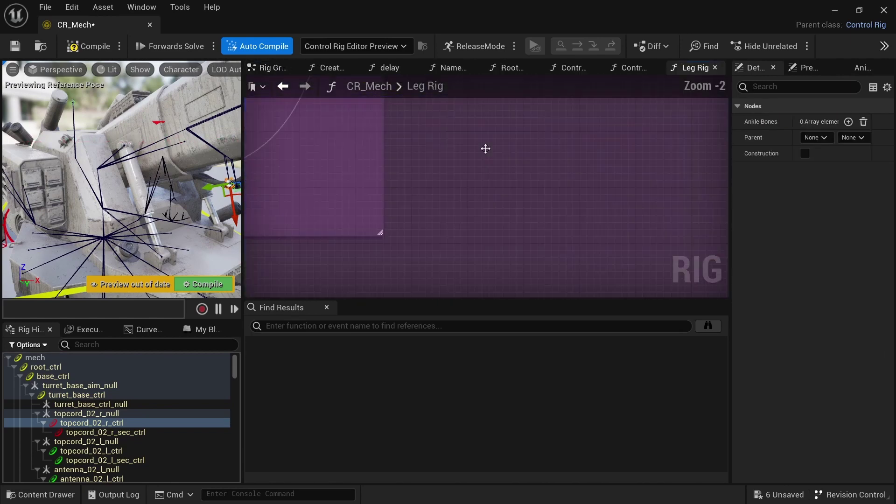
Step: Examine the Leg Rig function's node network, including its forwards section, and return to the main Rig Graph
{"action": "scroll", "coordinate": [389, 184], "scroll_direction": "up", "scroll_amount": 5}
{"action": "right_click_drag", "start_coordinate": [389, 184], "coordinate": [529, 230]}
{"action": "scroll", "coordinate": [364, 171], "scroll_direction": "down", "scroll_amount": 2}
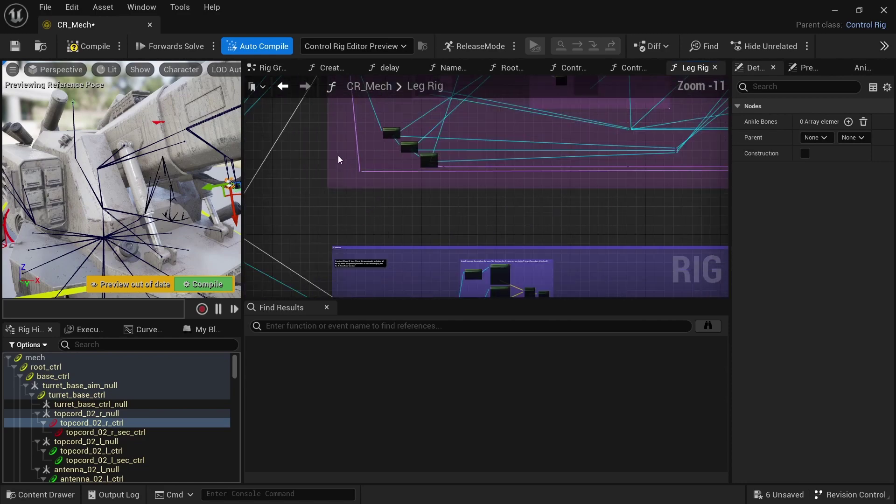
{"action": "right_click_drag", "start_coordinate": [338, 156], "coordinate": [439, 261]}
{"action": "scroll", "coordinate": [433, 175], "scroll_direction": "down", "scroll_amount": 3}
{"action": "right_click_drag", "start_coordinate": [441, 214], "coordinate": [427, 132]}
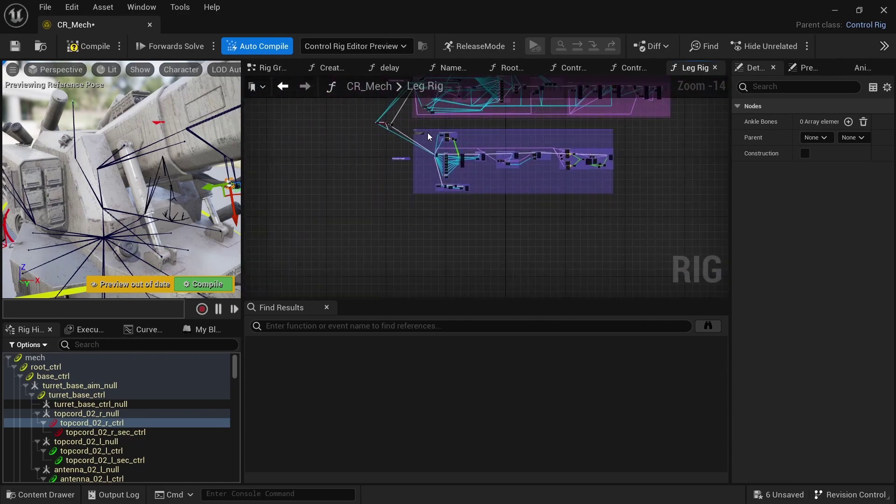
{"action": "scroll", "coordinate": [433, 159], "scroll_direction": "up", "scroll_amount": 4}
{"action": "right_click_drag", "start_coordinate": [470, 217], "coordinate": [391, 184]}
{"action": "scroll", "coordinate": [445, 189], "scroll_direction": "up", "scroll_amount": 2}
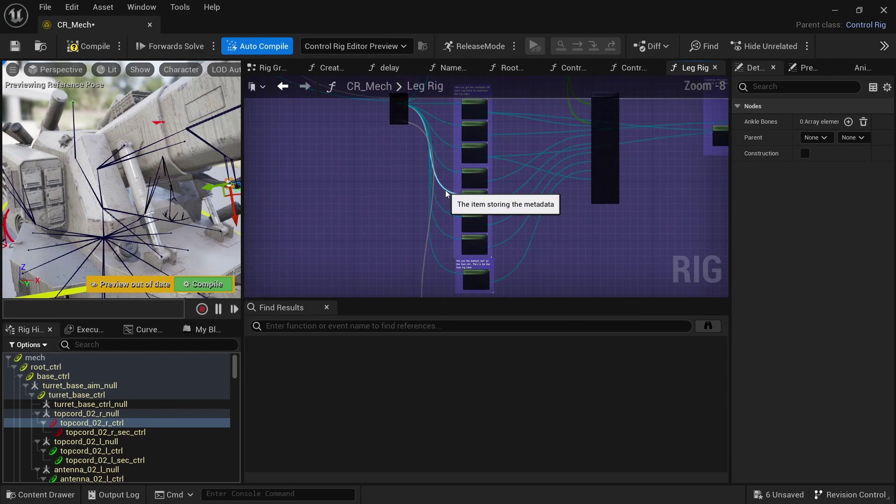
{"action": "scroll", "coordinate": [443, 192], "scroll_direction": "up", "scroll_amount": 4}
{"action": "scroll", "coordinate": [435, 189], "scroll_direction": "down", "scroll_amount": 5}
{"action": "left_click", "coordinate": [281, 71]}
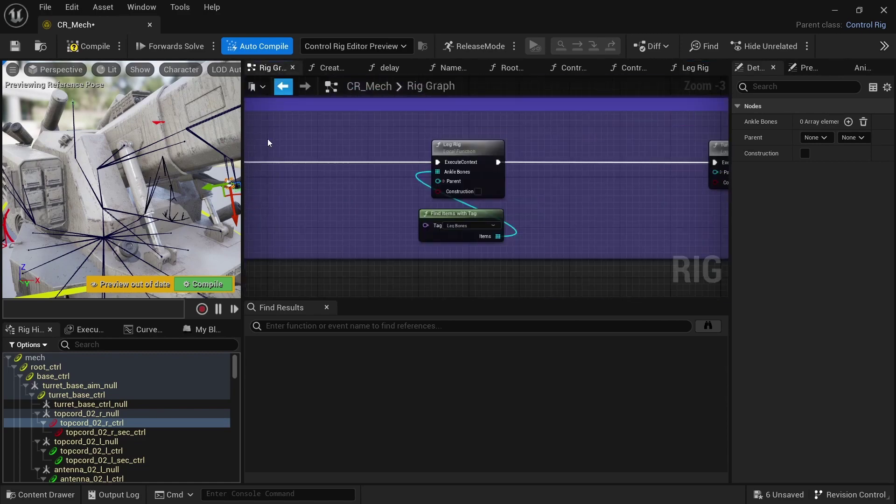
Step: Widen the preview viewport and select the topcord_02_r_ctrl control in the rig hierarchy
{"action": "left_click_drag", "start_coordinate": [242, 226], "coordinate": [405, 226]}
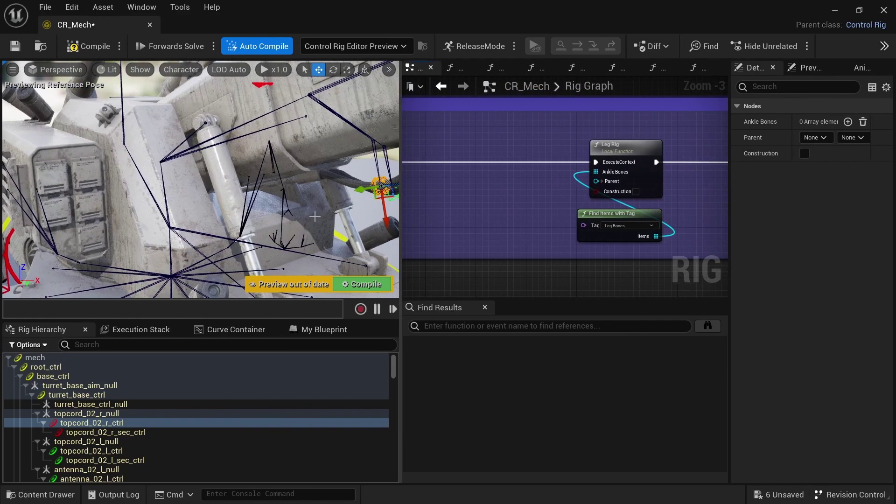
{"action": "key", "text": "f"}
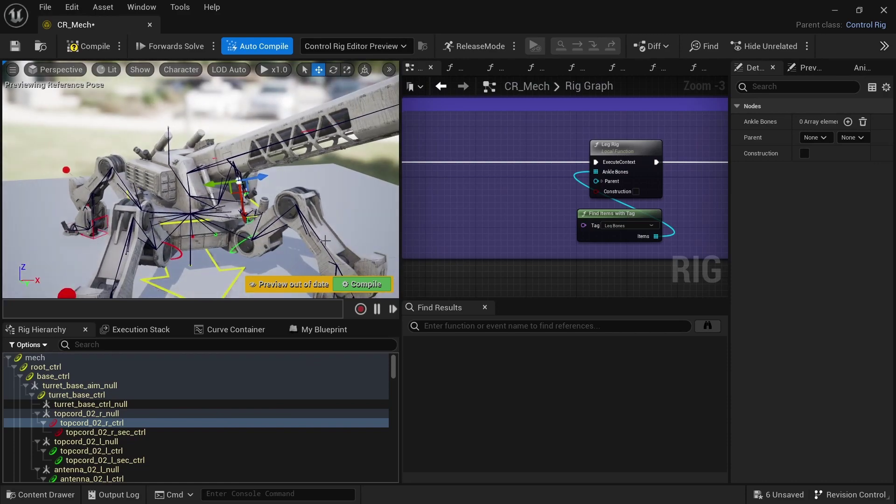
{"action": "mouse_move", "coordinate": [201, 186]}
{"action": "left_mouse_down", "text": "alt"}
{"action": "mouse_move", "coordinate": [154, 172]}
{"action": "mouse_move", "coordinate": [243, 175]}
{"action": "mouse_move", "coordinate": [205, 180]}
{"action": "left_mouse_up", "text": "alt"}
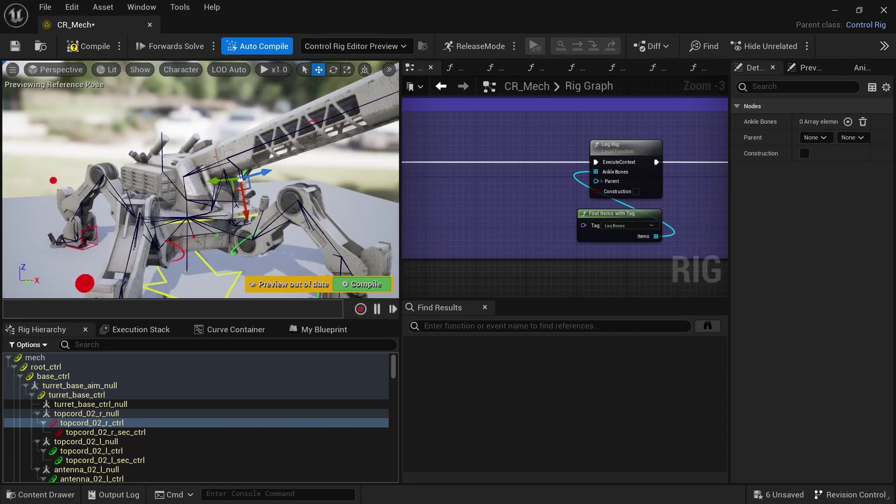
{"action": "left_click", "coordinate": [114, 424]}
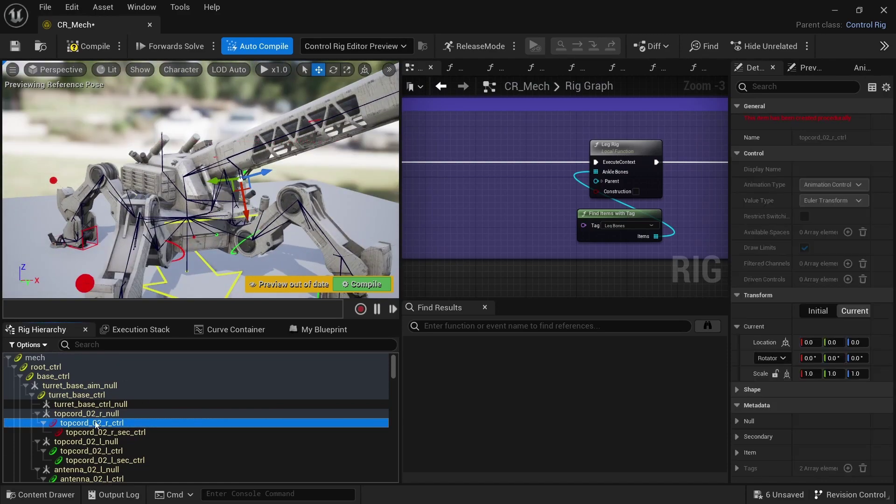
Step: Search the control rig's graphs for "topcord"
{"action": "left_click", "coordinate": [703, 45]}
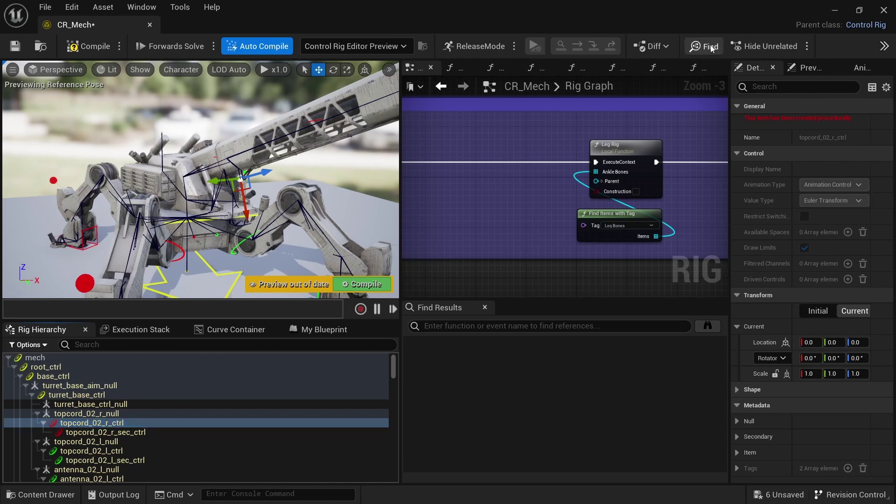
{"action": "type", "text": "to"}
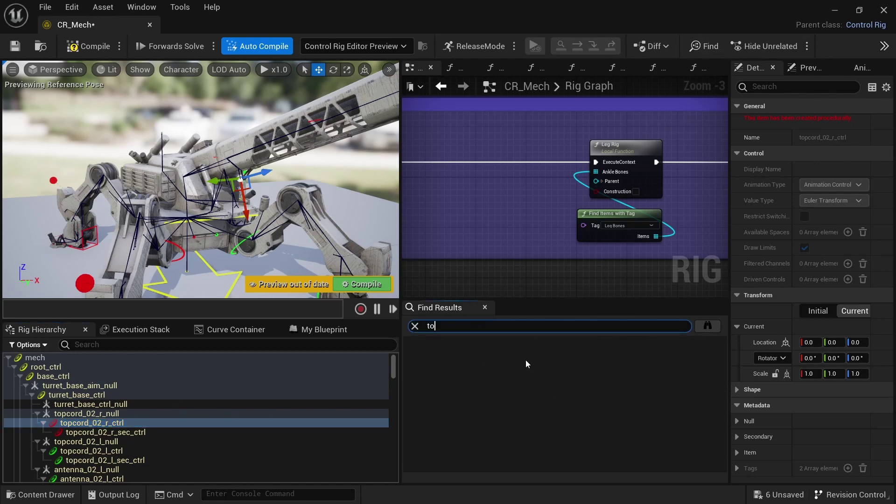
{"action": "type", "text": "pcord"}
{"action": "key", "text": "Return"}
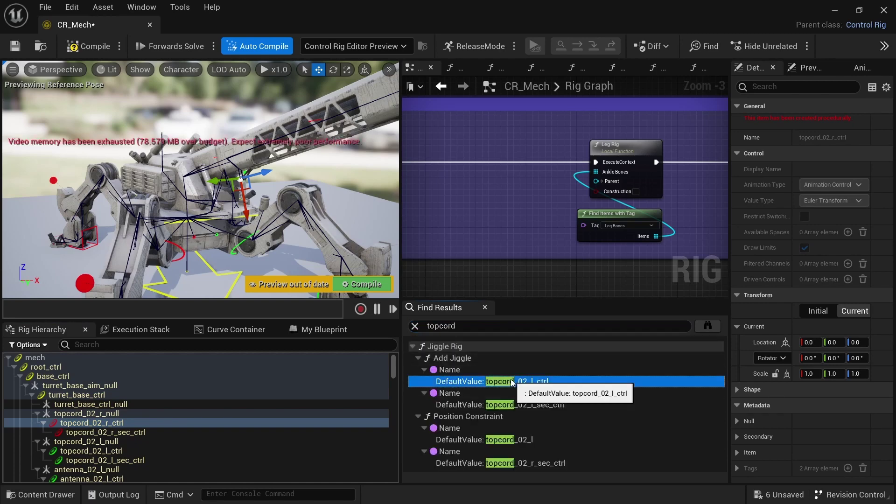
Step: Go to the Add Jiggle node that uses topcord_02_l_ctrl in Jiggle Rig and open its function graph
{"action": "left_click", "coordinate": [510, 381]}
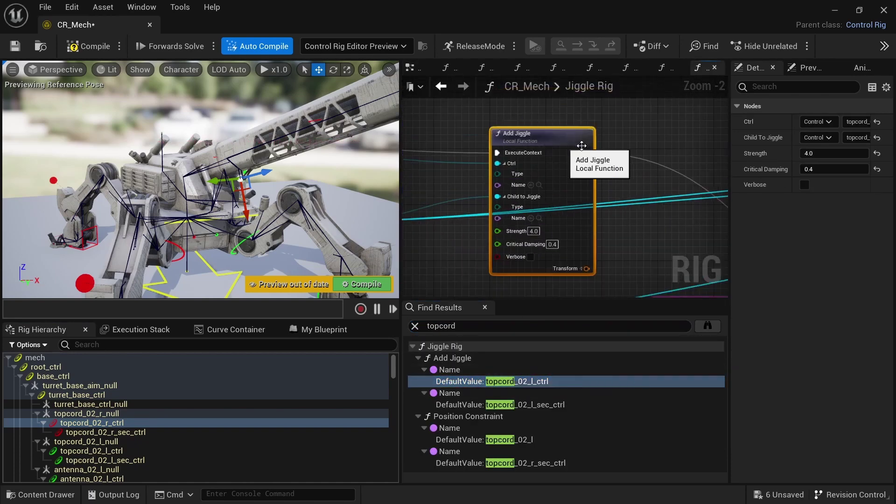
{"action": "scroll", "coordinate": [624, 144], "scroll_direction": "down", "scroll_amount": 4}
{"action": "scroll", "coordinate": [593, 208], "scroll_direction": "up", "scroll_amount": 4}
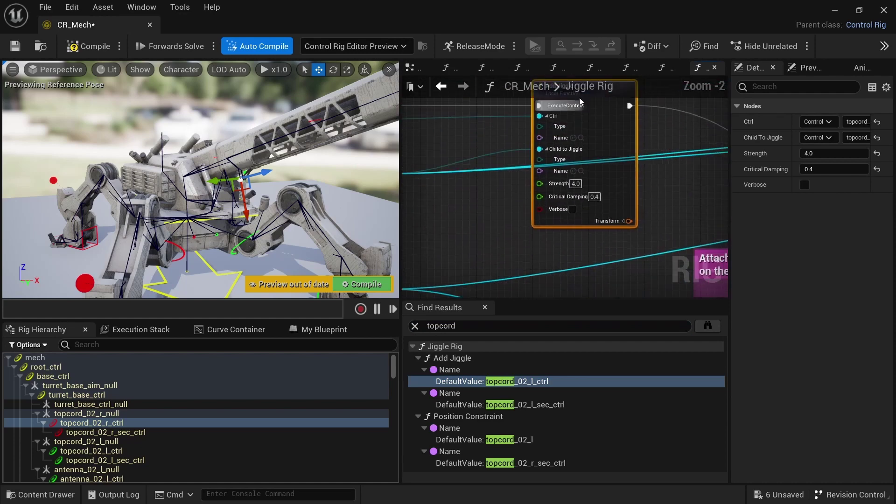
{"action": "double_click", "coordinate": [569, 130]}
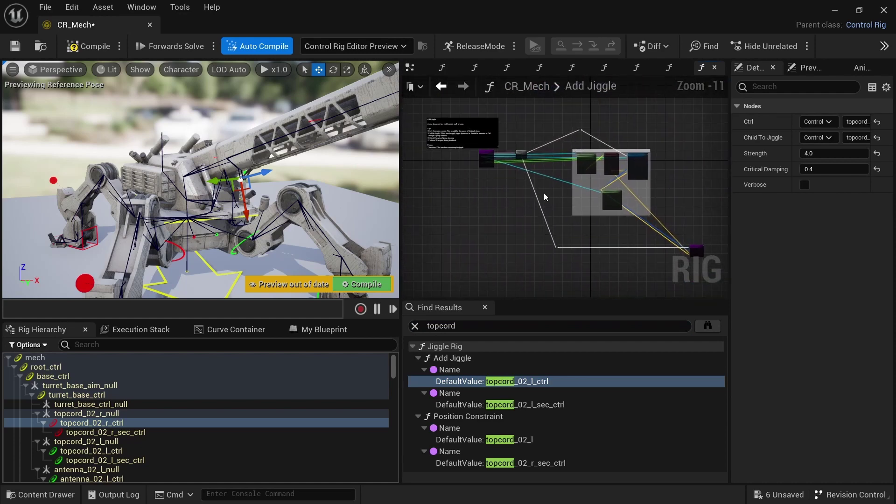
Step: Inspect the Spring Interpolate node and its settings inside the Add Jiggle function
{"action": "scroll", "coordinate": [510, 181], "scroll_direction": "up", "scroll_amount": 7}
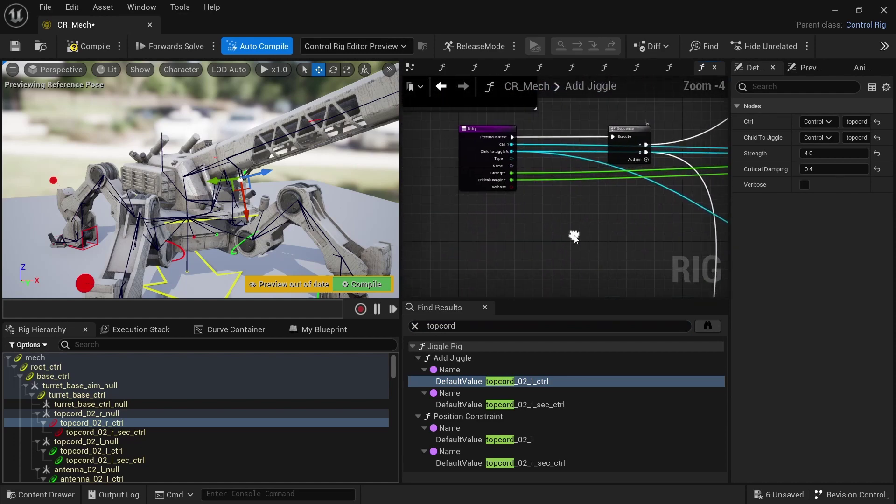
{"action": "right_click_drag", "start_coordinate": [628, 222], "coordinate": [542, 220]}
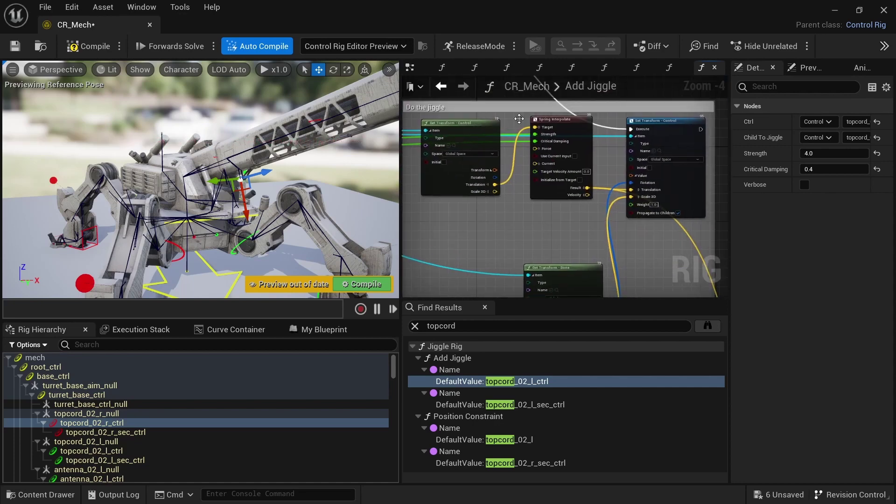
{"action": "scroll", "coordinate": [577, 128], "scroll_direction": "up", "scroll_amount": 1}
{"action": "scroll", "coordinate": [577, 127], "scroll_direction": "up", "scroll_amount": 3}
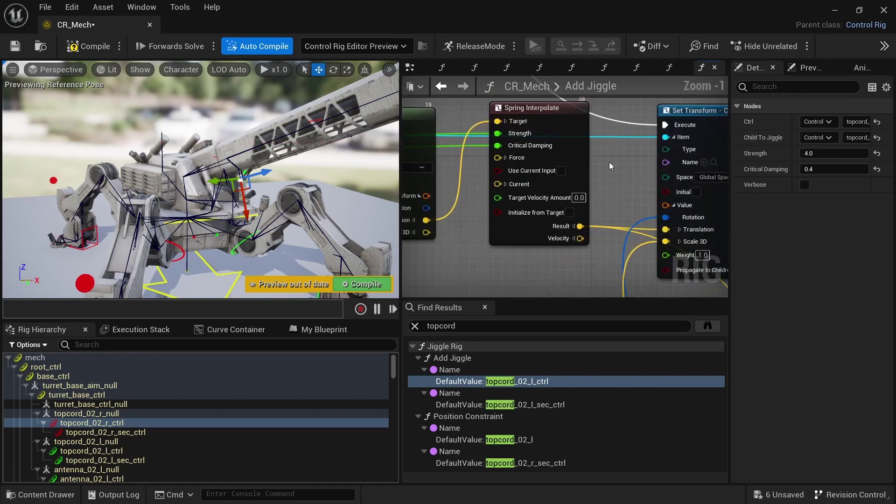
{"action": "left_click", "coordinate": [565, 130]}
{"action": "scroll", "coordinate": [605, 175], "scroll_direction": "down", "scroll_amount": 7}
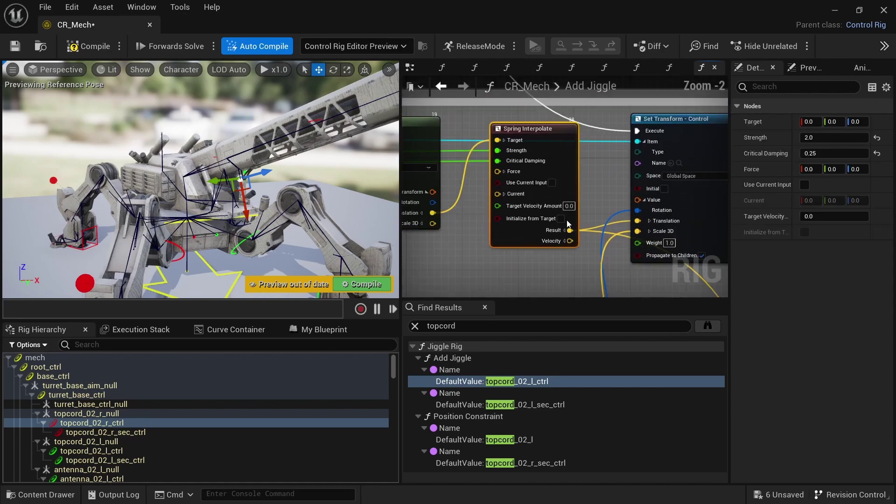
Step: Examine the nodes and connections of the "Do the jiggle" group in Add Jiggle, selecting the whole group's nodes
{"action": "scroll", "coordinate": [584, 211], "scroll_direction": "up", "scroll_amount": 5}
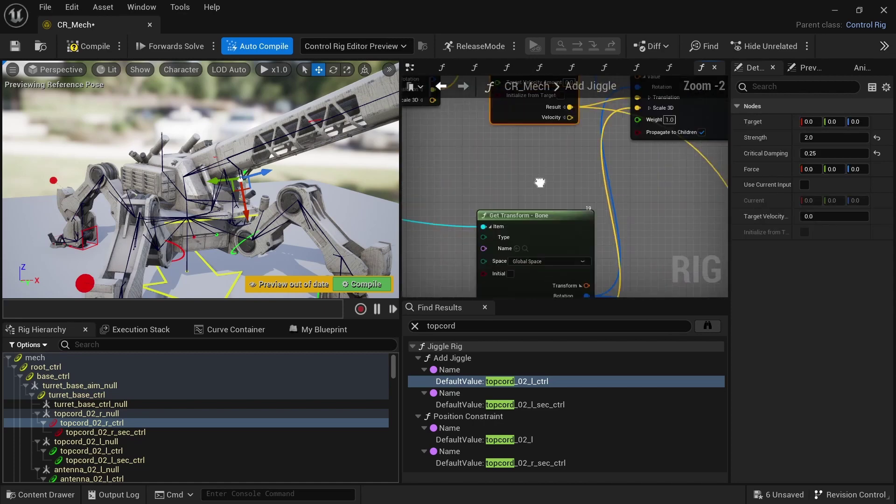
{"action": "right_click_drag", "start_coordinate": [467, 294], "coordinate": [521, 217]}
{"action": "scroll", "coordinate": [495, 184], "scroll_direction": "down", "scroll_amount": 4}
{"action": "scroll", "coordinate": [544, 195], "scroll_direction": "up", "scroll_amount": 1}
{"action": "left_click", "coordinate": [431, 120]}
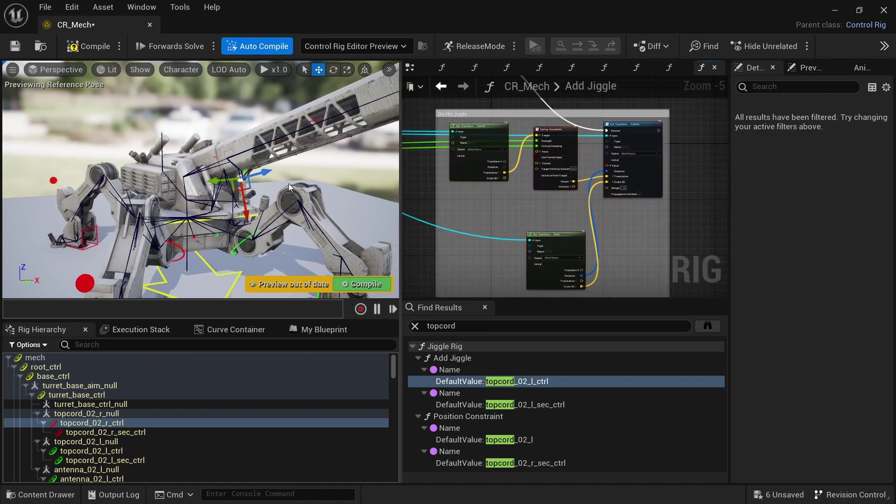
{"action": "left_click_drag", "start_coordinate": [441, 121], "coordinate": [662, 268]}
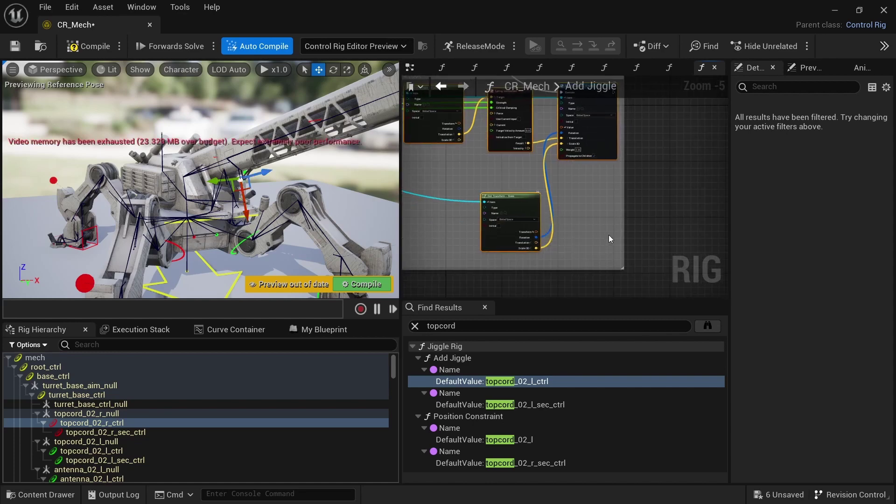
{"action": "right_click_drag", "start_coordinate": [565, 186], "coordinate": [603, 205]}
{"action": "scroll", "coordinate": [447, 183], "scroll_direction": "down", "scroll_amount": 1}
{"action": "right_click_drag", "start_coordinate": [447, 184], "coordinate": [499, 193]}
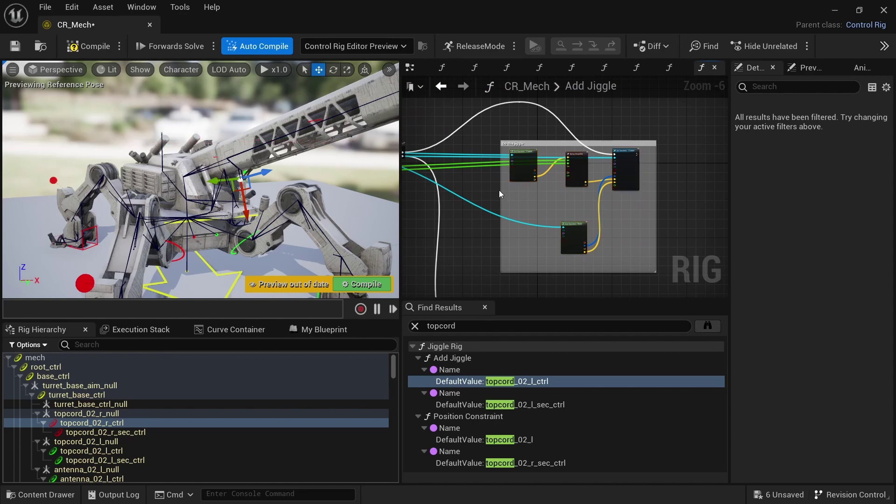
Step: Collapse topcord_02_r_null and move the mech's base_ctrl around, ending at about X -14.5, Y 79.1, Z 102
{"action": "left_click", "coordinate": [37, 415]}
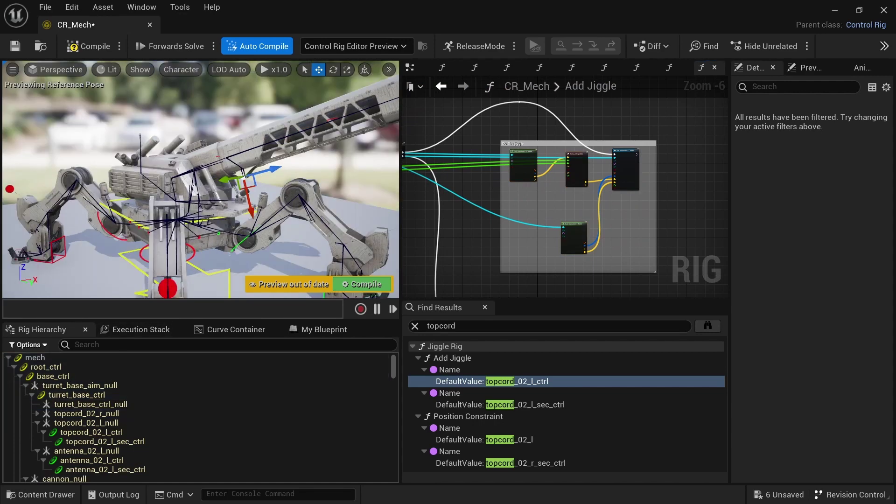
{"action": "left_click", "coordinate": [128, 223]}
{"action": "scroll", "coordinate": [128, 223], "scroll_direction": "down", "scroll_amount": 3}
{"action": "scroll", "coordinate": [148, 230], "scroll_direction": "down", "scroll_amount": 1}
{"action": "scroll", "coordinate": [148, 230], "scroll_direction": "down", "scroll_amount": 3}
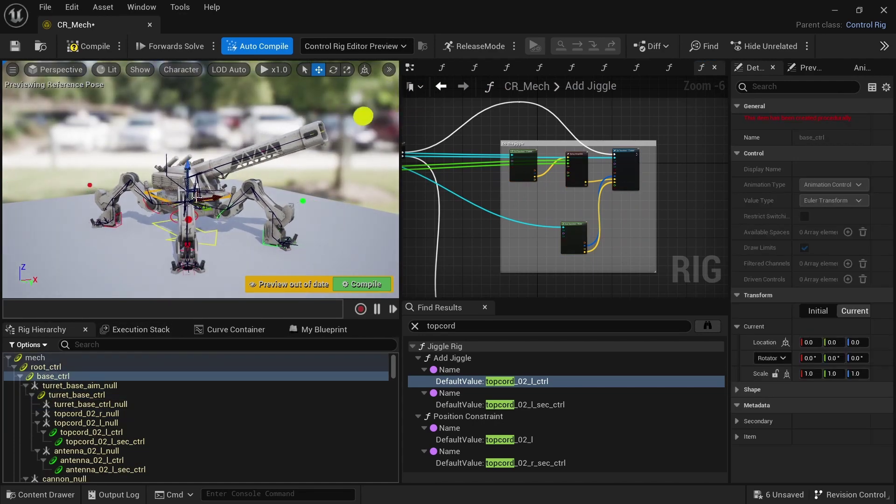
{"action": "left_click_drag", "start_coordinate": [189, 203], "coordinate": [170, 158]}
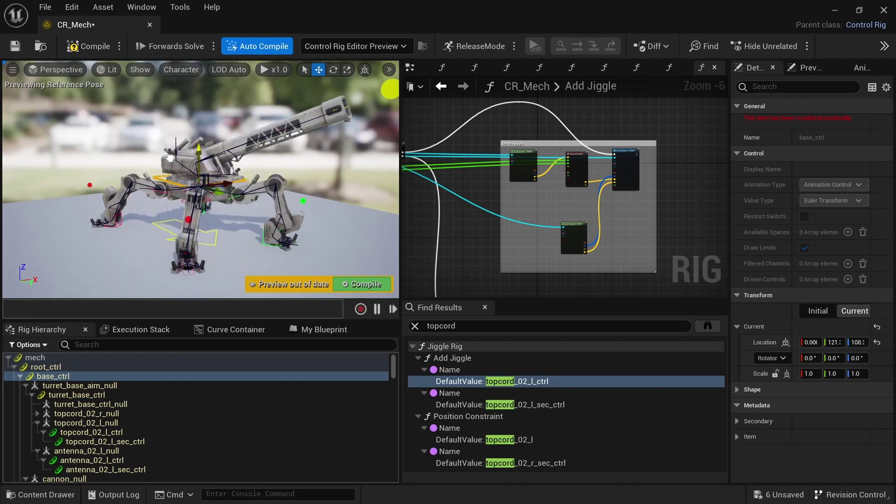
{"action": "left_click_drag", "start_coordinate": [397, 96], "coordinate": [317, 88]}
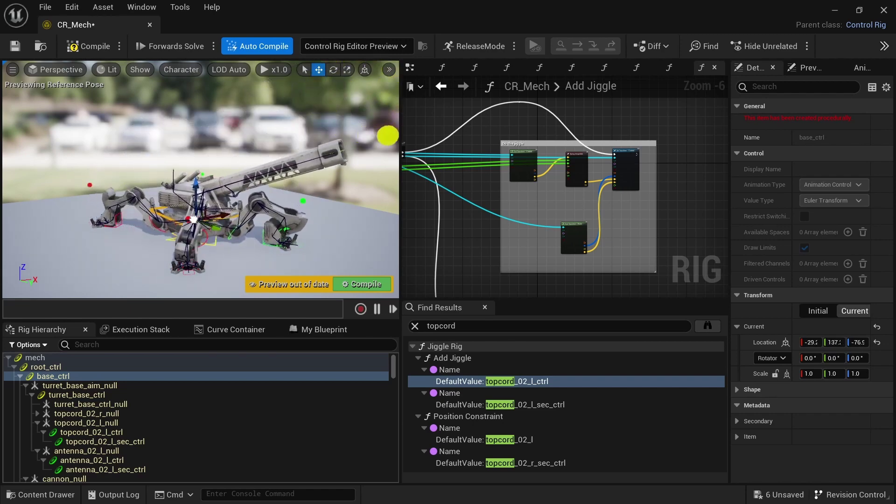
{"action": "left_click_drag", "start_coordinate": [326, 89], "coordinate": [348, 70]}
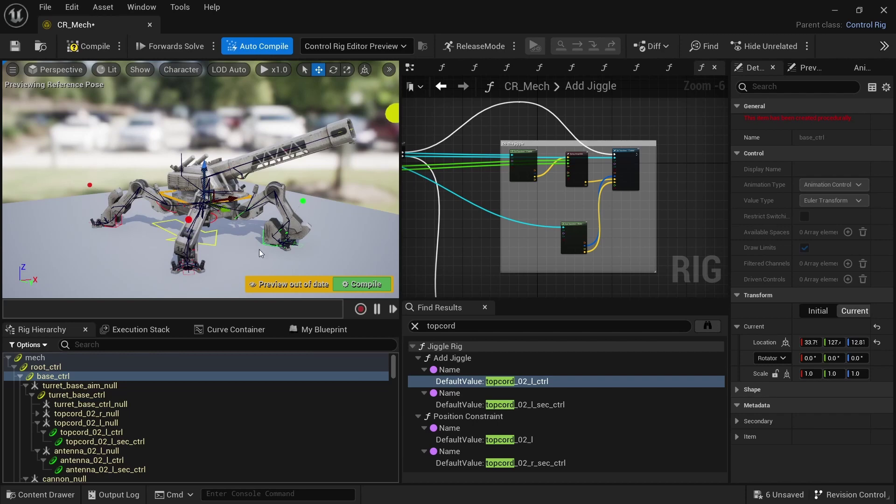
{"action": "left_click_drag", "start_coordinate": [204, 200], "coordinate": [198, 188]}
{"action": "left_click_drag", "start_coordinate": [386, 95], "coordinate": [345, 98]}
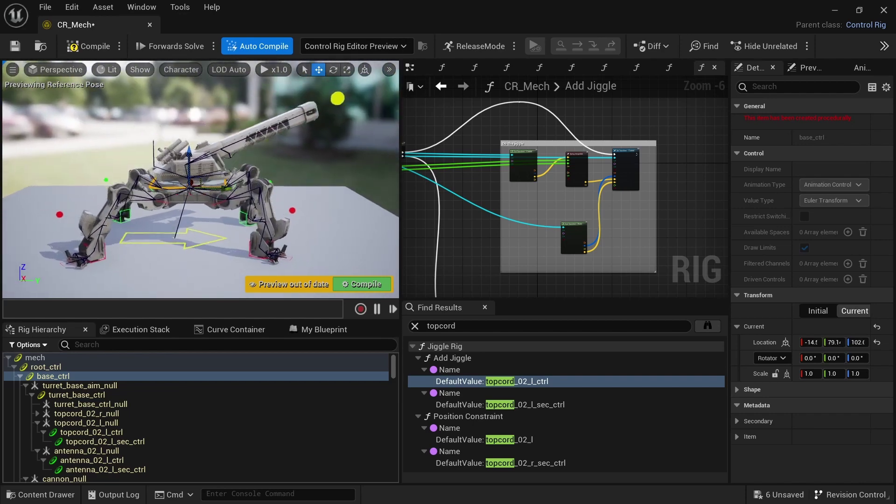
Step: Select the leg_fr_01_r_ctrl control and close the CR_Mech control rig editor
{"action": "left_click", "coordinate": [219, 196]}
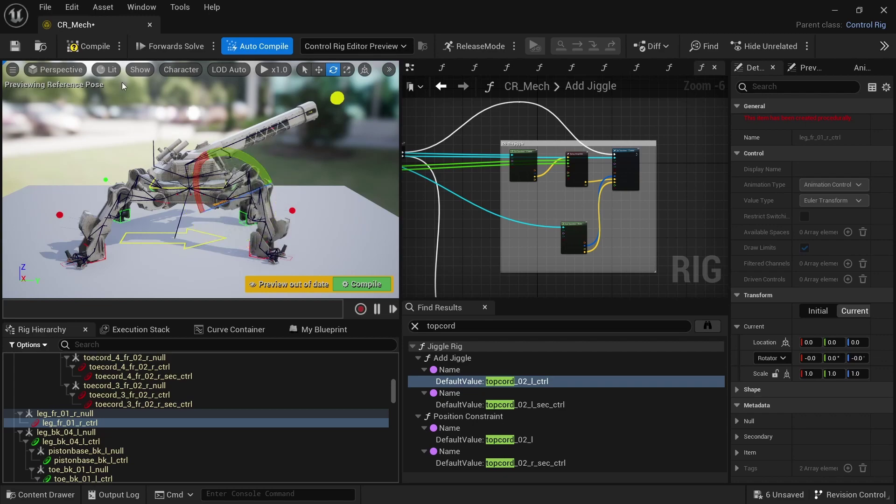
{"action": "left_click", "coordinate": [149, 25]}
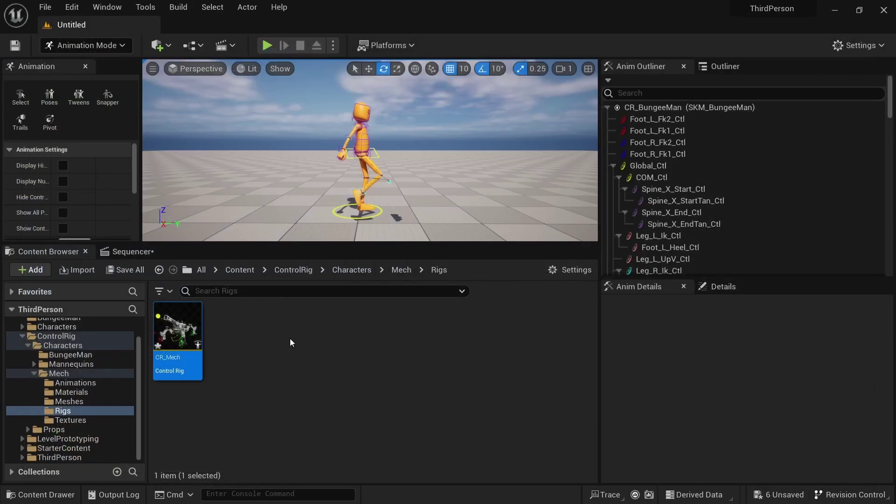
Step: Browse the Mech Meshes, Materials and Animations folders, open the Mech_Deploy animation and view its playback up close
{"action": "left_click", "coordinate": [69, 401]}
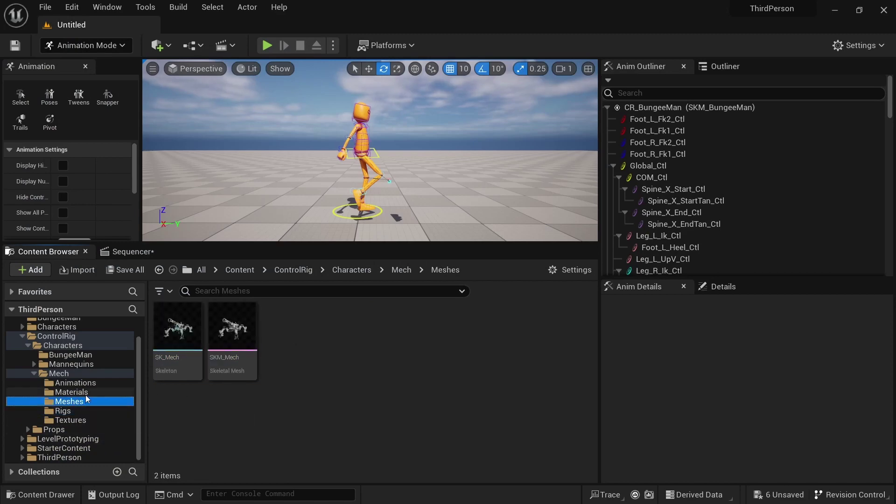
{"action": "left_click", "coordinate": [72, 392]}
{"action": "left_click", "coordinate": [76, 383]}
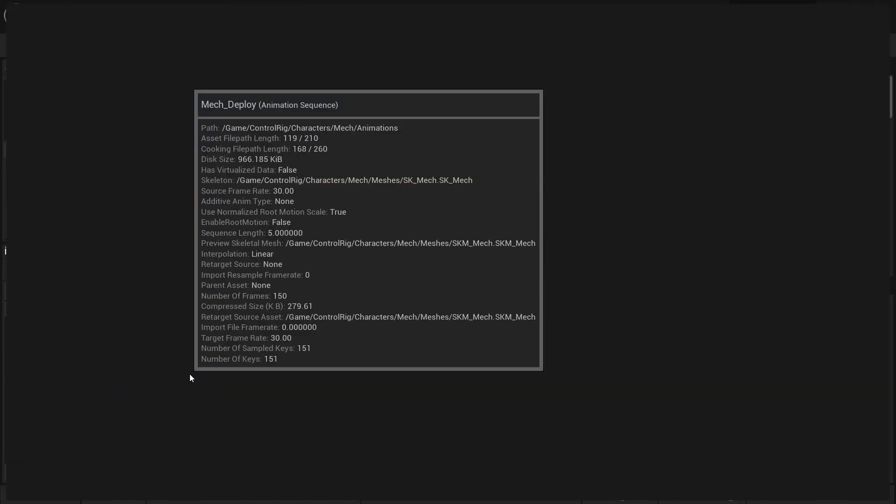
{"action": "double_click", "coordinate": [190, 374]}
{"action": "left_click_drag", "start_coordinate": [399, 240], "coordinate": [513, 238], "text": "alt"}
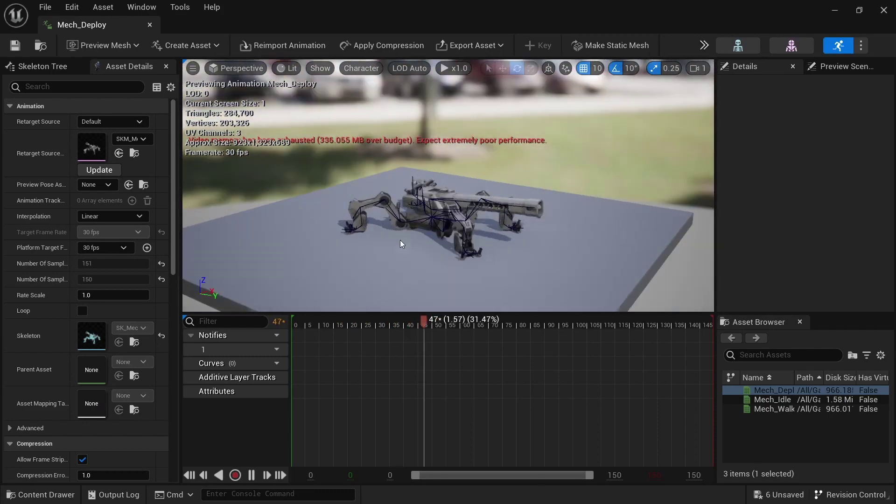
{"action": "scroll", "coordinate": [399, 240], "scroll_direction": "up", "scroll_amount": 4}
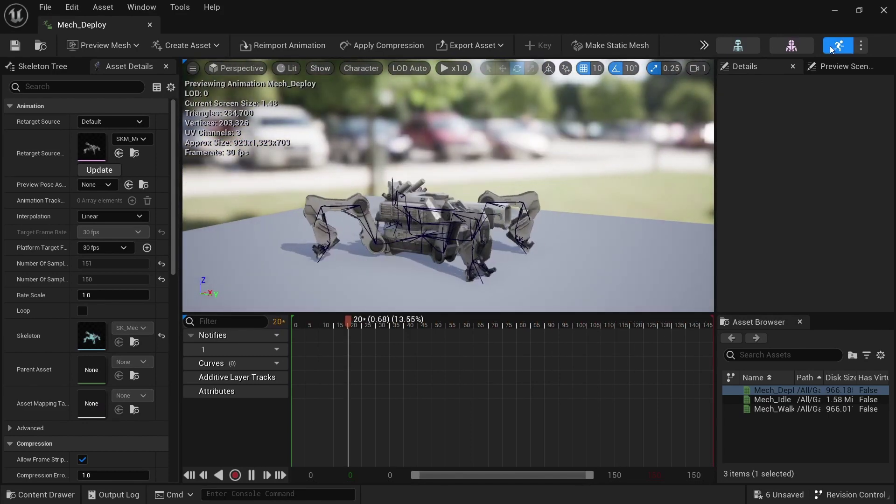
Step: Preview the Mech_Idle and Mech_Walk animations in the animation editor, ending by closing that editor
{"action": "left_click", "coordinate": [861, 45]}
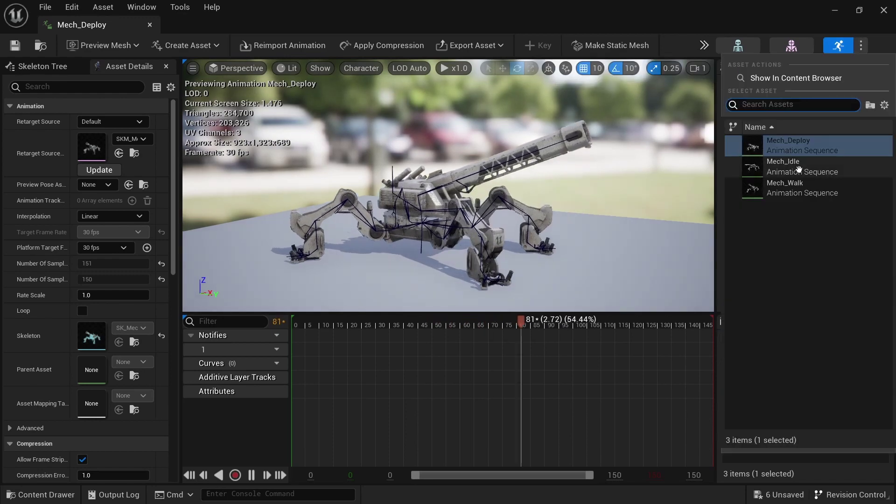
{"action": "left_click", "coordinate": [799, 169]}
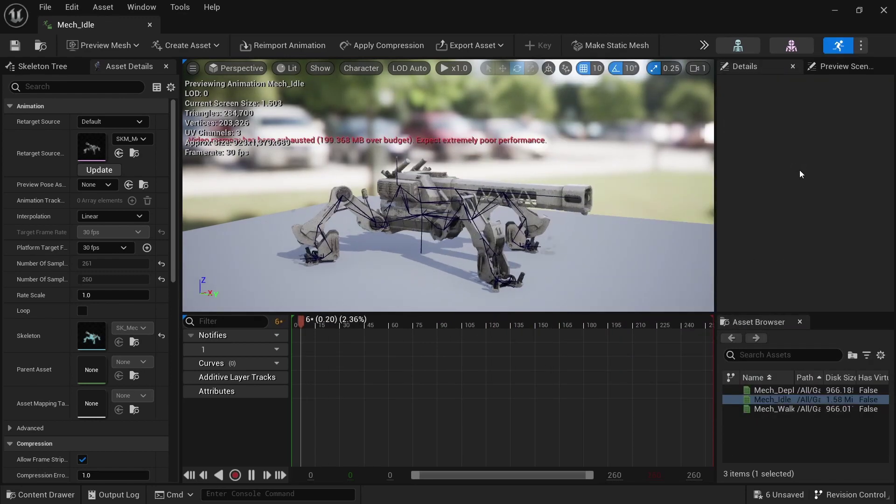
{"action": "left_click", "coordinate": [865, 43]}
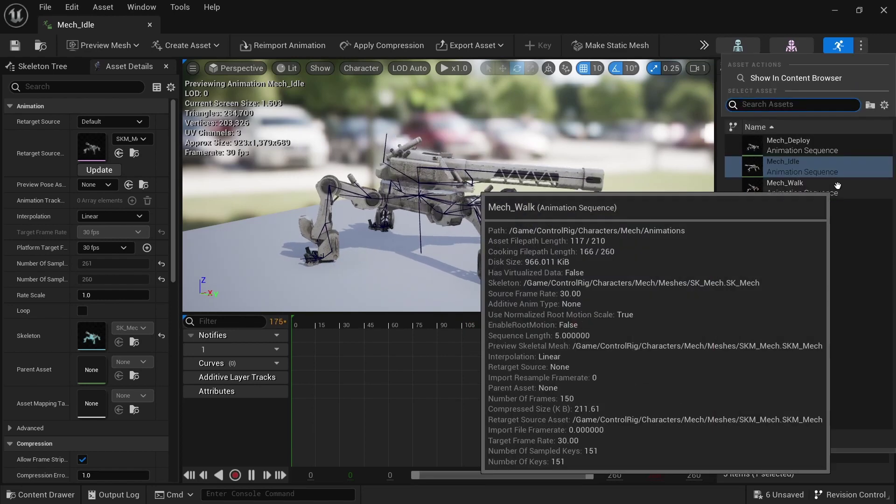
{"action": "left_click", "coordinate": [803, 187]}
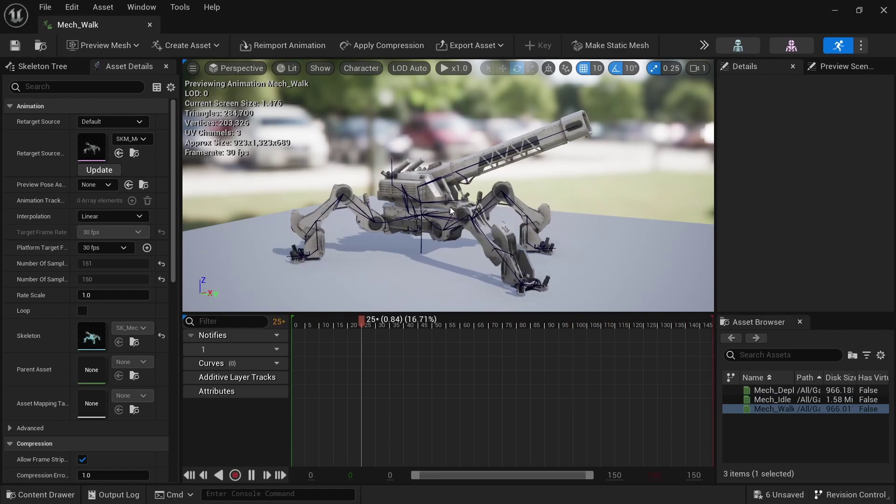
{"action": "left_click", "coordinate": [884, 10]}
Step: Browse the Mech Materials, Meshes, Rigs and Textures folders and open the CardBox folder under Props
{"action": "left_click", "coordinate": [80, 392]}
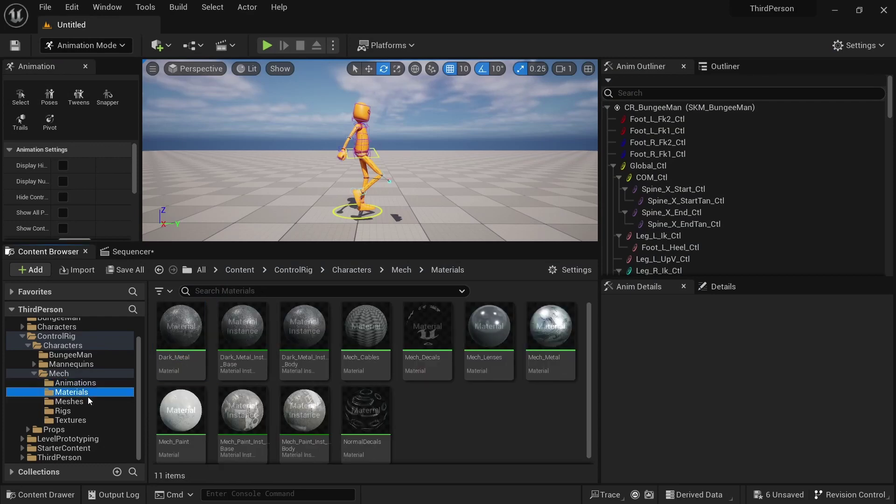
{"action": "left_click", "coordinate": [94, 402]}
{"action": "left_click", "coordinate": [77, 412]}
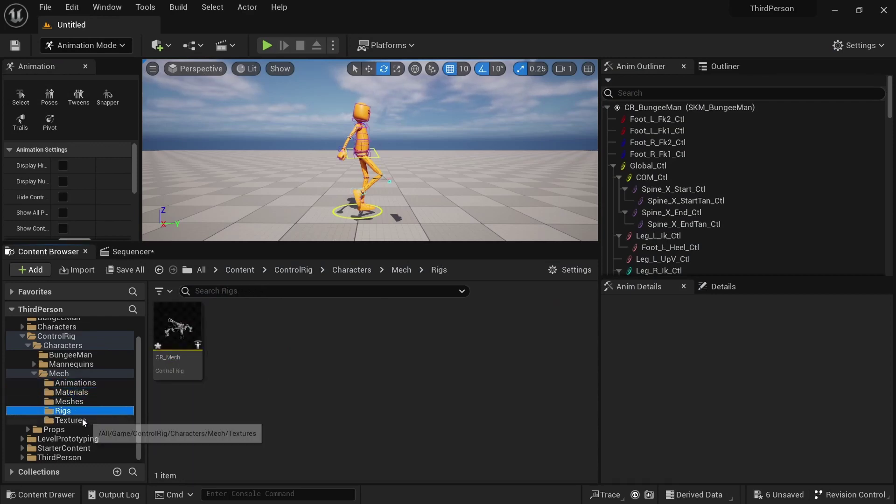
{"action": "left_click", "coordinate": [83, 419]}
{"action": "left_click", "coordinate": [53, 430]}
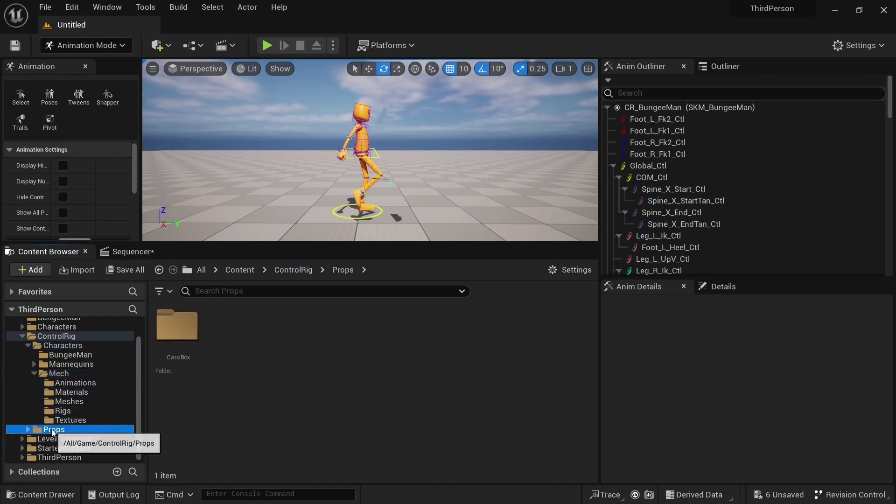
{"action": "double_click", "coordinate": [181, 362]}
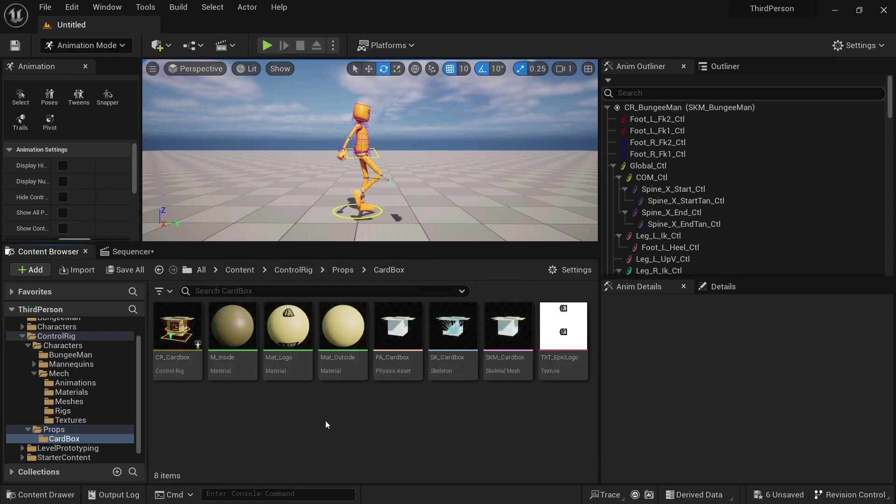
Step: Place the CR_Cardbox control rig in the level beside the BungeeMan character
{"action": "left_click", "coordinate": [196, 373]}
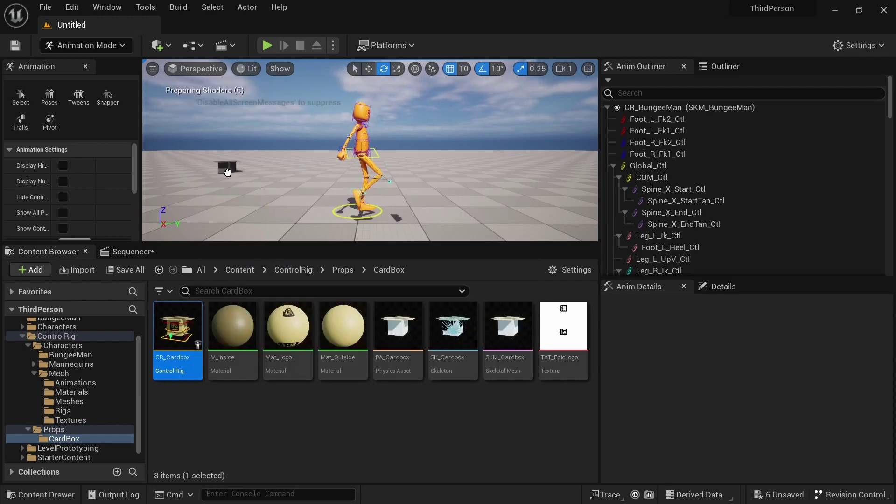
{"action": "left_click_drag", "start_coordinate": [228, 173], "coordinate": [227, 172]}
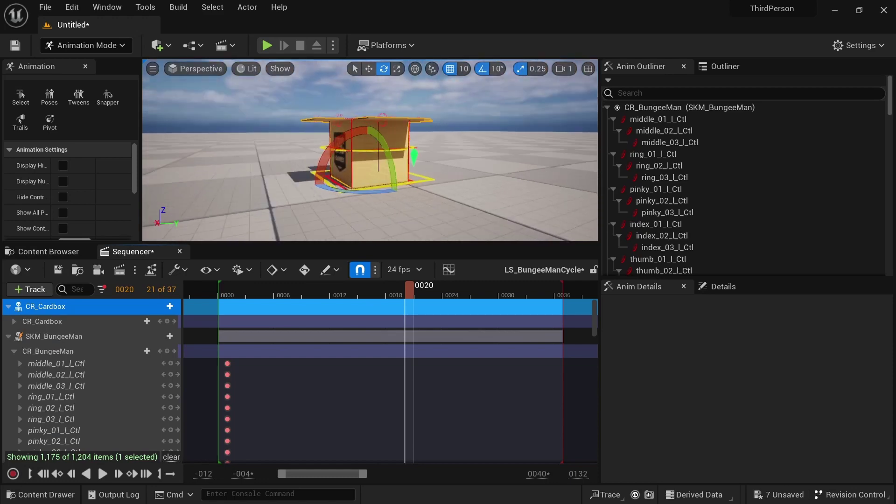
{"action": "left_click_drag", "start_coordinate": [269, 194], "coordinate": [420, 233], "text": "alt"}
Step: Try rotating the box's DA_flap control 30 degrees about Z, and select the DA_flap_l control
{"action": "left_click", "coordinate": [384, 137]}
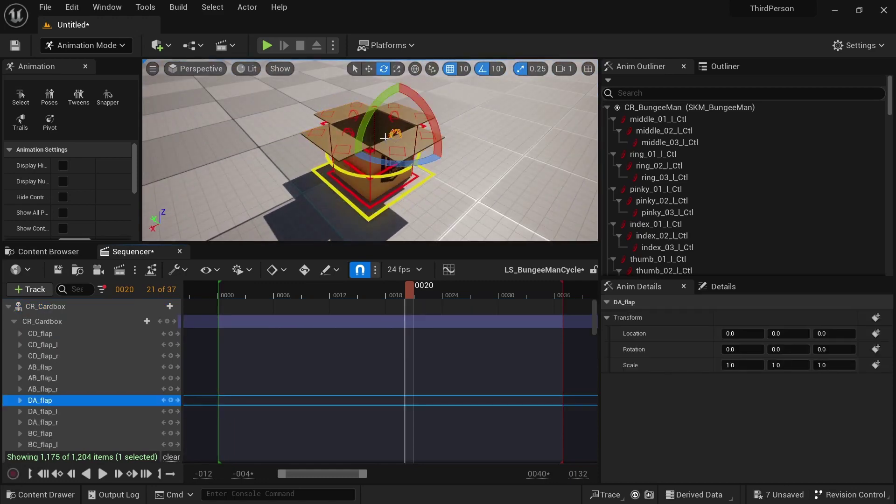
{"action": "left_click_drag", "start_coordinate": [441, 113], "coordinate": [436, 149]}
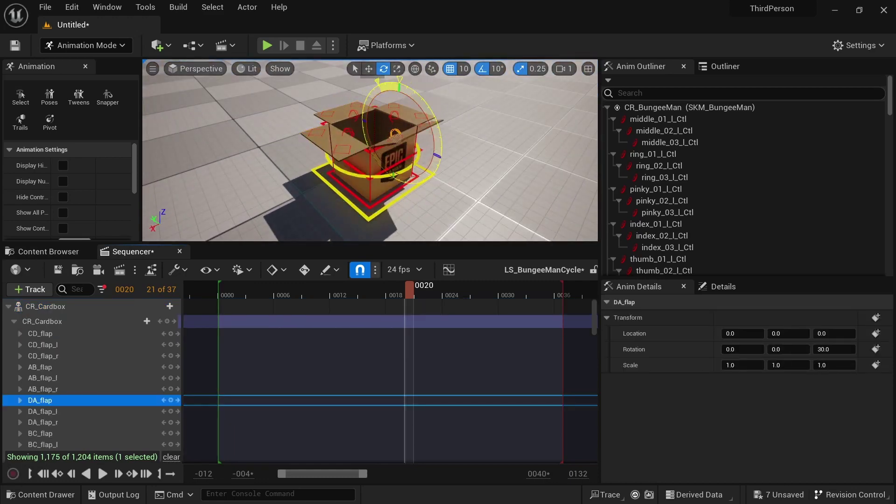
{"action": "key", "text": "q"}
{"action": "left_click", "coordinate": [434, 135]}
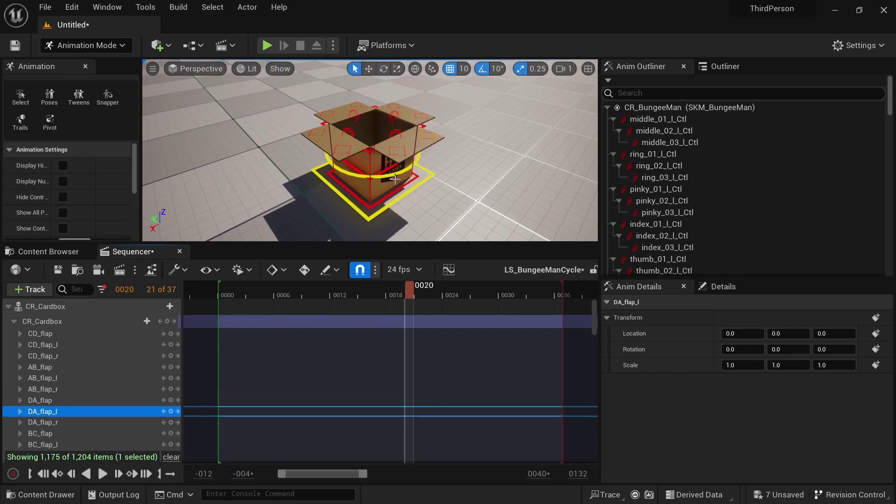
Step: Raise the box's COM control to Z 10 and shift its base control along X
{"action": "left_click", "coordinate": [394, 175]}
{"action": "left_click_drag", "start_coordinate": [395, 154], "coordinate": [368, 109], "text": "alt"}
{"action": "key", "text": "w"}
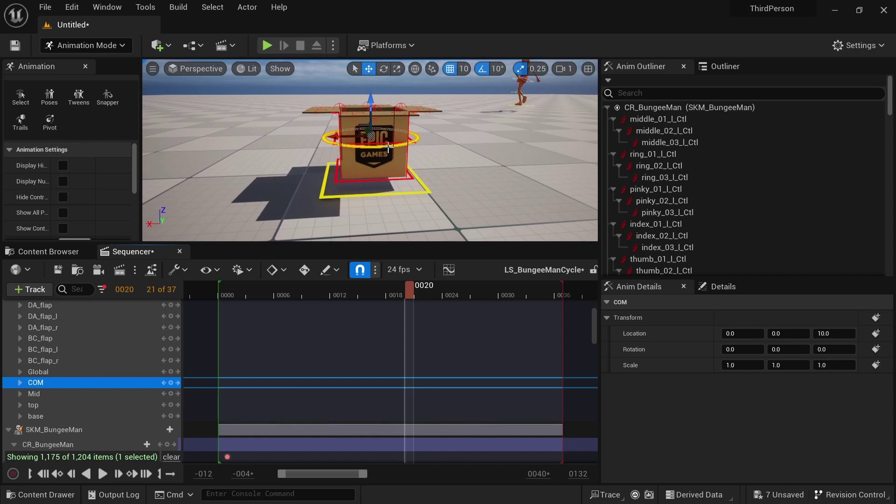
{"action": "left_click", "coordinate": [342, 170]}
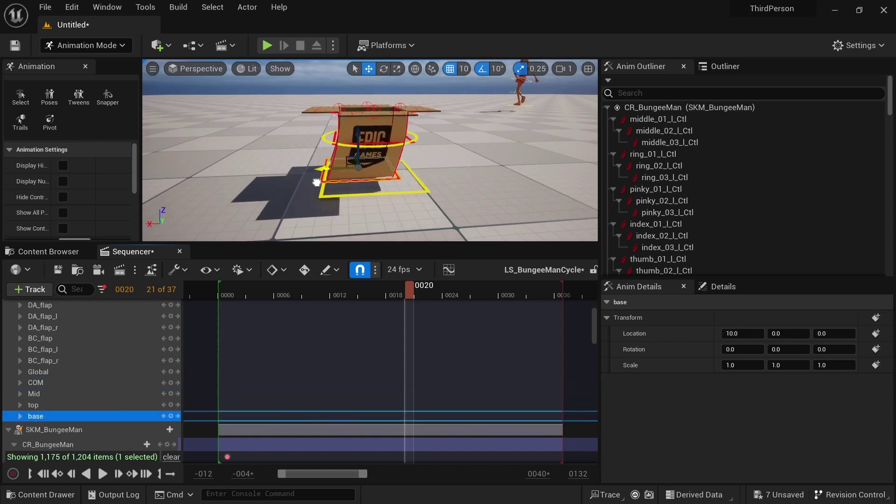
Step: Rotate the Mid control to -30 degrees about Y and shift it along X, and rotate the Global control 40 degrees about Z
{"action": "left_click", "coordinate": [336, 140]}
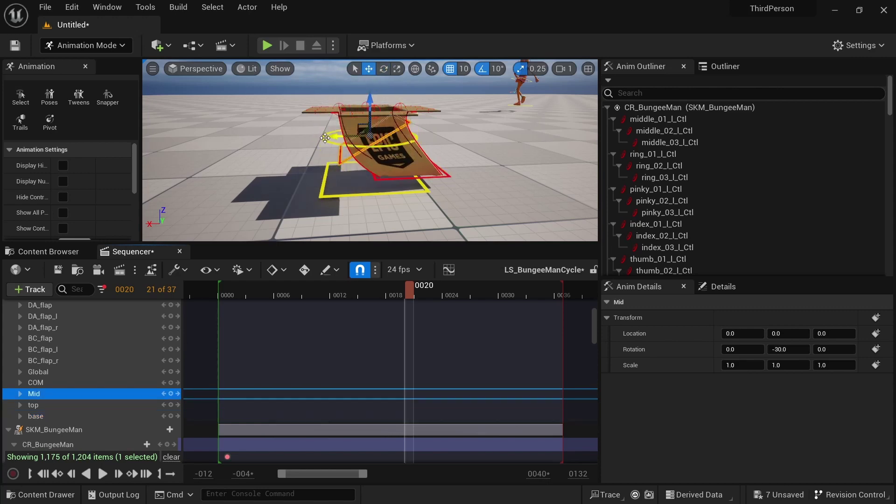
{"action": "left_click_drag", "start_coordinate": [325, 138], "coordinate": [312, 179]}
{"action": "left_click", "coordinate": [365, 170]}
{"action": "key", "text": "e"}
{"action": "left_click_drag", "start_coordinate": [383, 144], "coordinate": [409, 153], "text": "alt"}
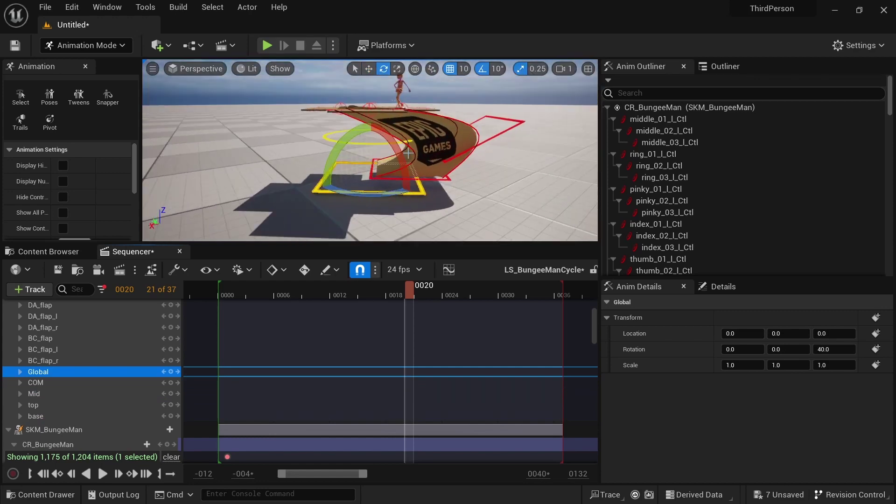
Step: Move the box's Mid control along X to about -80
{"action": "left_click", "coordinate": [486, 139]}
{"action": "key", "text": "w"}
{"action": "mouse_move", "coordinate": [469, 136]}
{"action": "left_mouse_down"}
{"action": "mouse_move", "coordinate": [455, 131]}
{"action": "mouse_move", "coordinate": [476, 140]}
{"action": "mouse_move", "coordinate": [462, 138]}
{"action": "mouse_move", "coordinate": [469, 136]}
{"action": "left_mouse_up"}
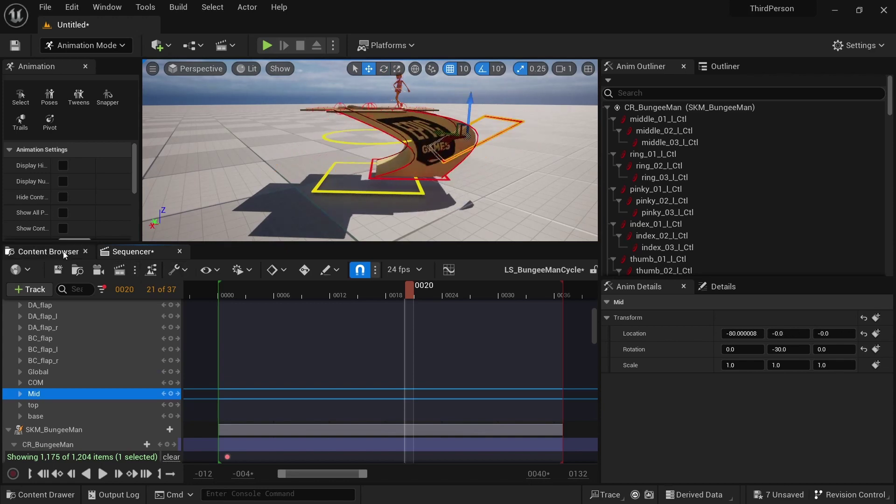
Step: Open the CR_Cardbox control rig and survey its rig graph, including the Spawn Mid Point Control and Spawn Flap Controls groups
{"action": "left_click", "coordinate": [48, 252]}
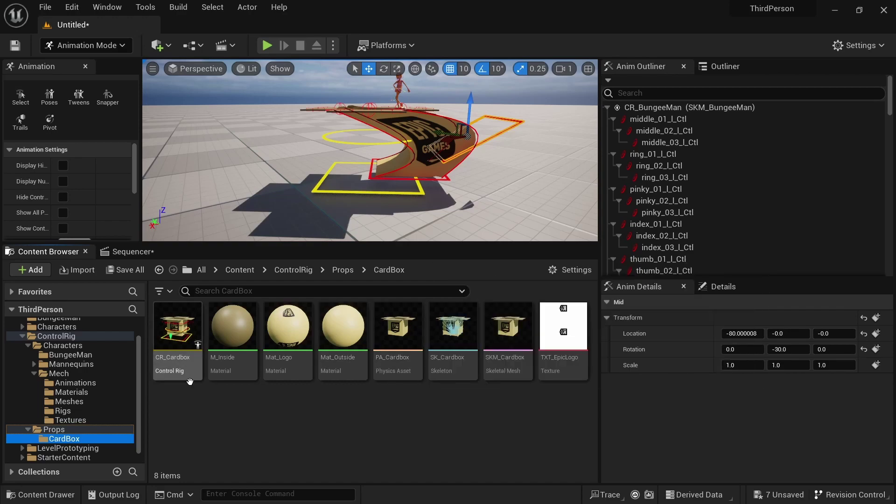
{"action": "double_click", "coordinate": [177, 346]}
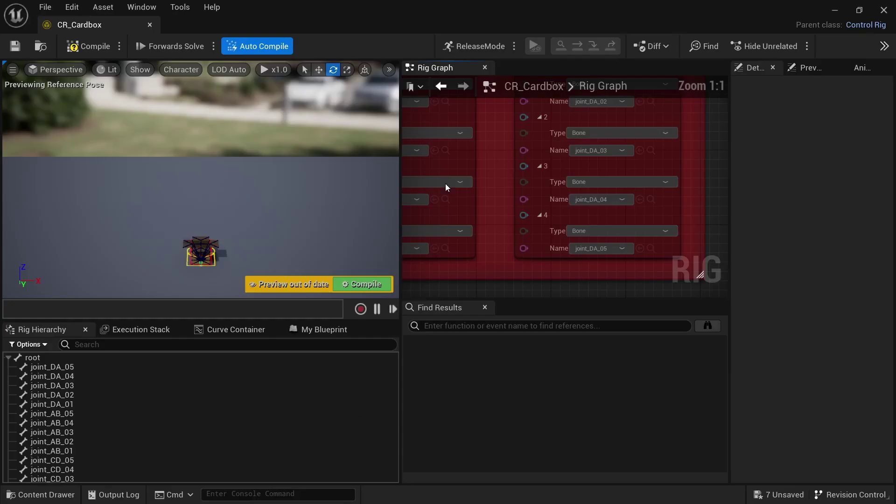
{"action": "scroll", "coordinate": [552, 222], "scroll_direction": "up", "scroll_amount": 4}
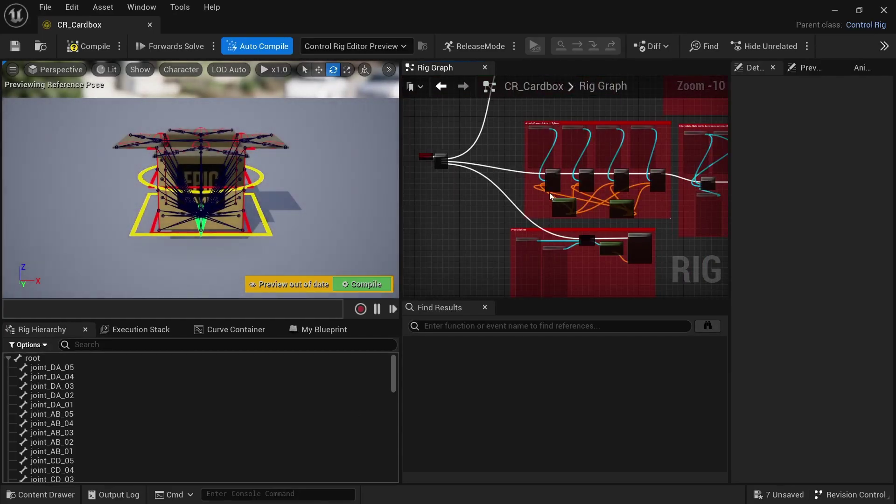
{"action": "scroll", "coordinate": [467, 220], "scroll_direction": "up", "scroll_amount": 1}
{"action": "scroll", "coordinate": [467, 224], "scroll_direction": "down", "scroll_amount": 2}
{"action": "scroll", "coordinate": [455, 196], "scroll_direction": "up", "scroll_amount": 9}
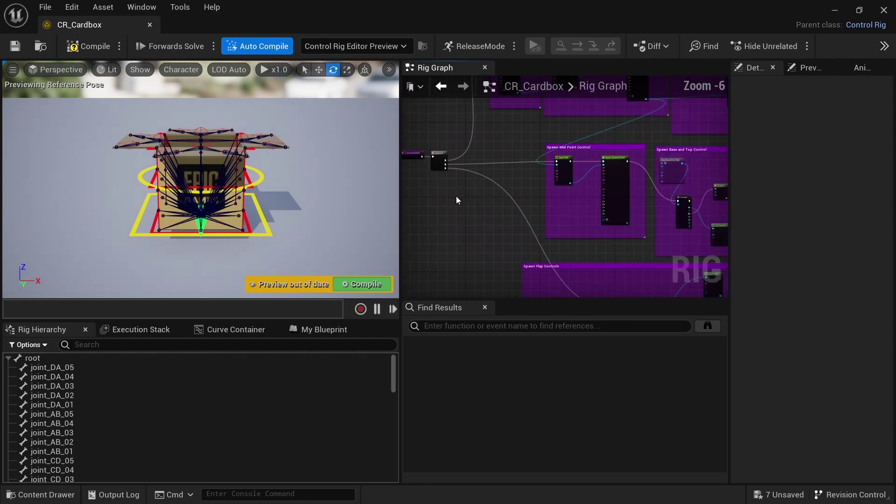
{"action": "scroll", "coordinate": [472, 216], "scroll_direction": "down", "scroll_amount": 10}
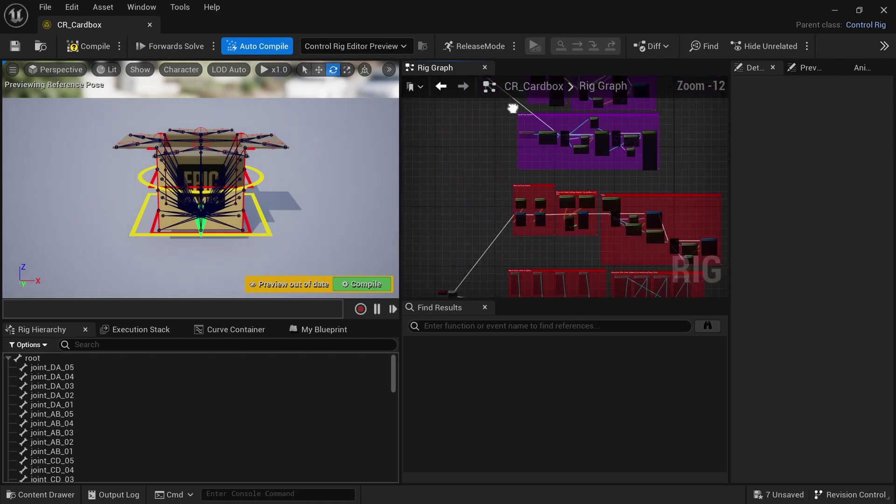
Step: Examine the red node groups of CR_Cardbox's rig graph and how they branch from the sequence node
{"action": "scroll", "coordinate": [476, 213], "scroll_direction": "up", "scroll_amount": 7}
{"action": "scroll", "coordinate": [491, 223], "scroll_direction": "down", "scroll_amount": 5}
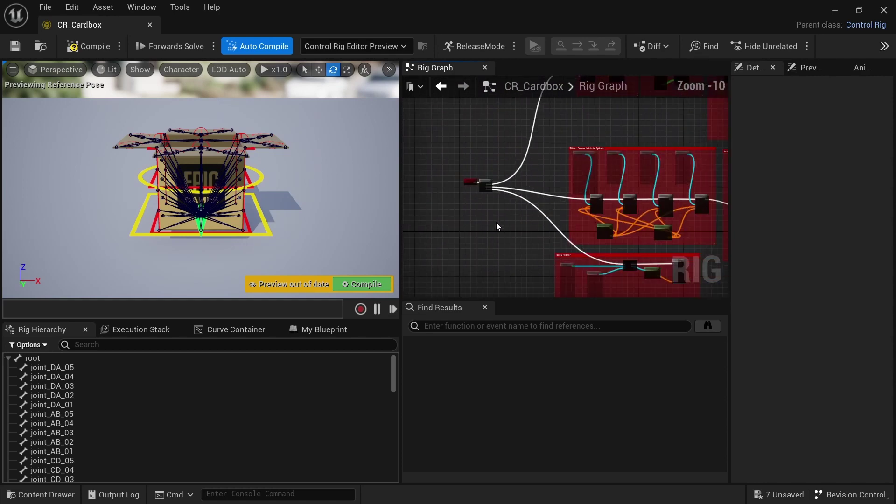
{"action": "right_click_drag", "start_coordinate": [496, 222], "coordinate": [420, 162]}
{"action": "scroll", "coordinate": [540, 230], "scroll_direction": "down", "scroll_amount": 4}
{"action": "scroll", "coordinate": [540, 248], "scroll_direction": "up", "scroll_amount": 5}
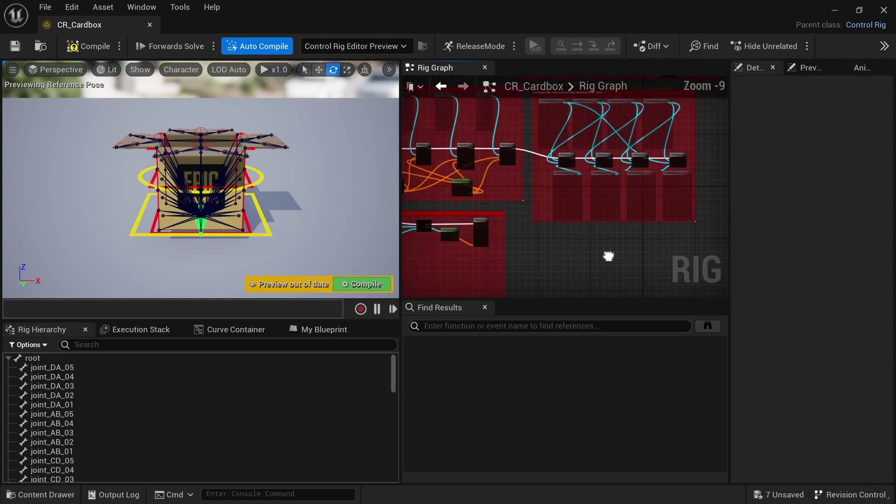
{"action": "scroll", "coordinate": [560, 243], "scroll_direction": "down", "scroll_amount": 2}
{"action": "scroll", "coordinate": [559, 243], "scroll_direction": "down", "scroll_amount": 2}
{"action": "scroll", "coordinate": [558, 244], "scroll_direction": "up", "scroll_amount": 1}
{"action": "right_click_drag", "start_coordinate": [558, 244], "coordinate": [550, 274]}
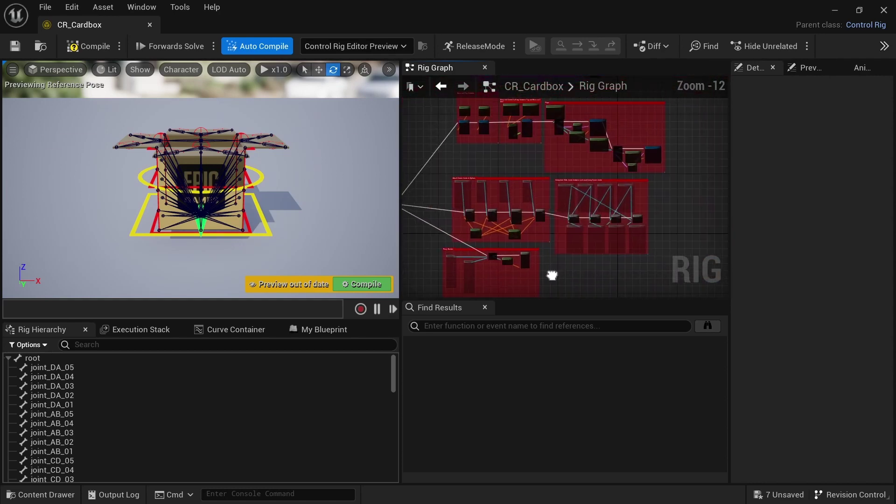
Step: Inspect the box's bone hierarchy under root, selecting joint_DA_05 and joint_top
{"action": "left_click_drag", "start_coordinate": [289, 201], "coordinate": [265, 191], "text": "alt"}
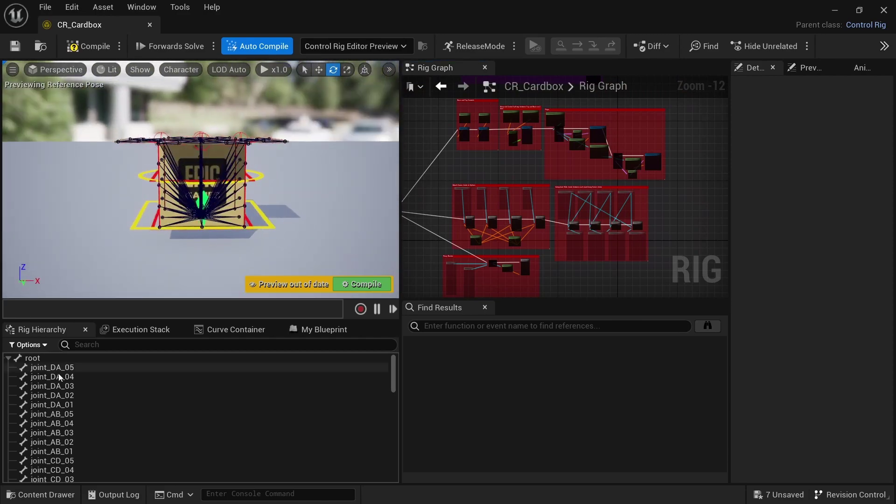
{"action": "left_click", "coordinate": [8, 358]}
{"action": "left_click", "coordinate": [9, 358]}
{"action": "left_click", "coordinate": [32, 367]}
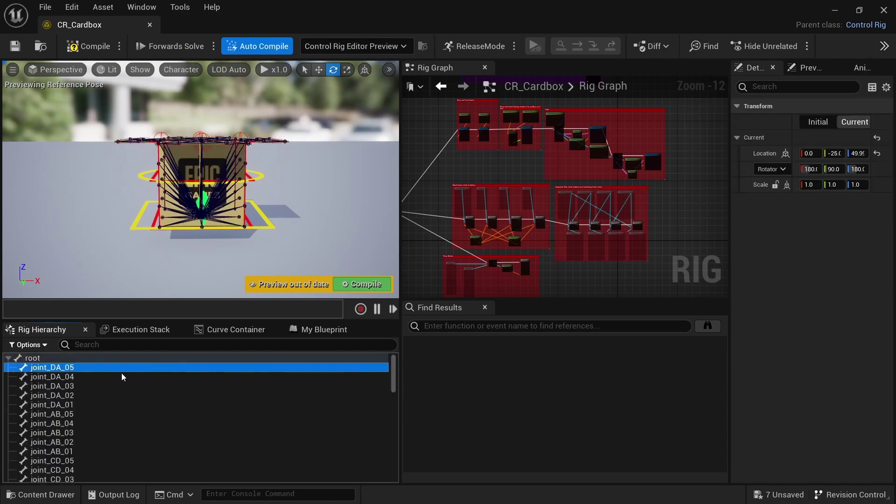
{"action": "left_click_drag", "start_coordinate": [395, 372], "coordinate": [391, 419]}
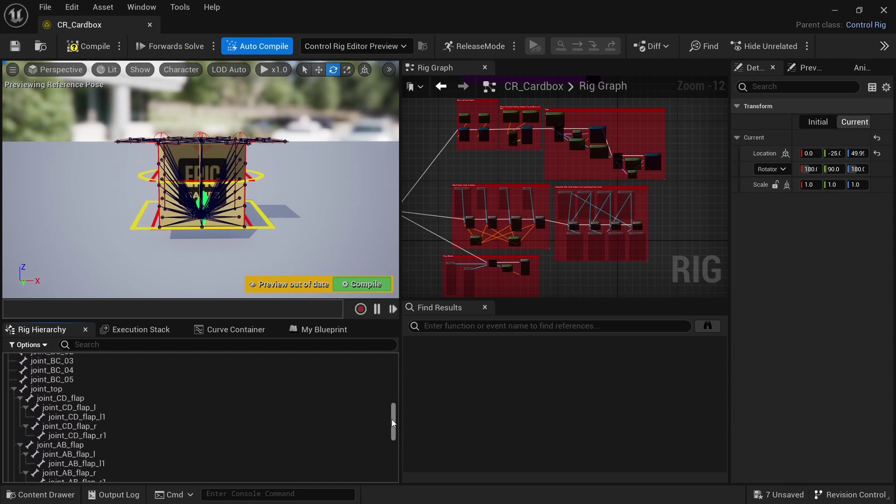
{"action": "left_click", "coordinate": [47, 393]}
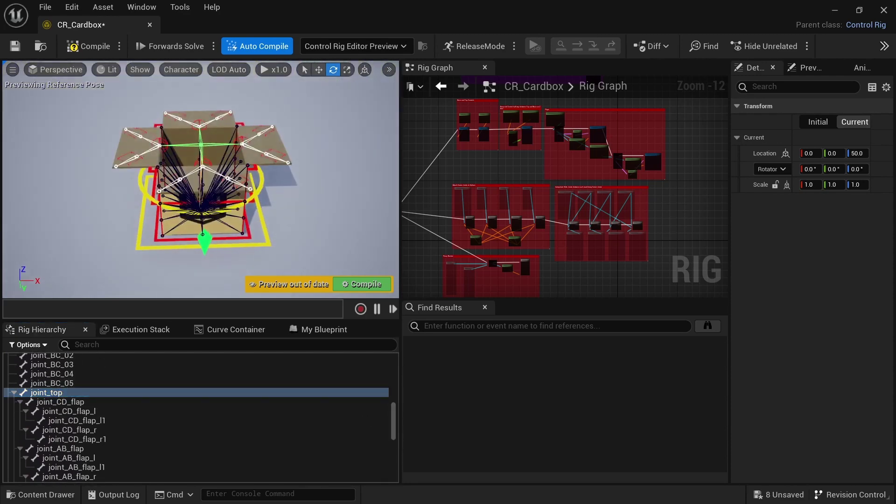
Step: Tilt the box with the green Proxy control, including -10 degrees about Y, and move the control around to test its behaviour
{"action": "left_click_drag", "start_coordinate": [200, 186], "coordinate": [200, 178], "text": "alt"}
{"action": "mouse_move", "coordinate": [247, 225]}
{"action": "left_mouse_down"}
{"action": "mouse_move", "coordinate": [225, 265]}
{"action": "mouse_move", "coordinate": [238, 196]}
{"action": "mouse_move", "coordinate": [247, 219]}
{"action": "left_mouse_up"}
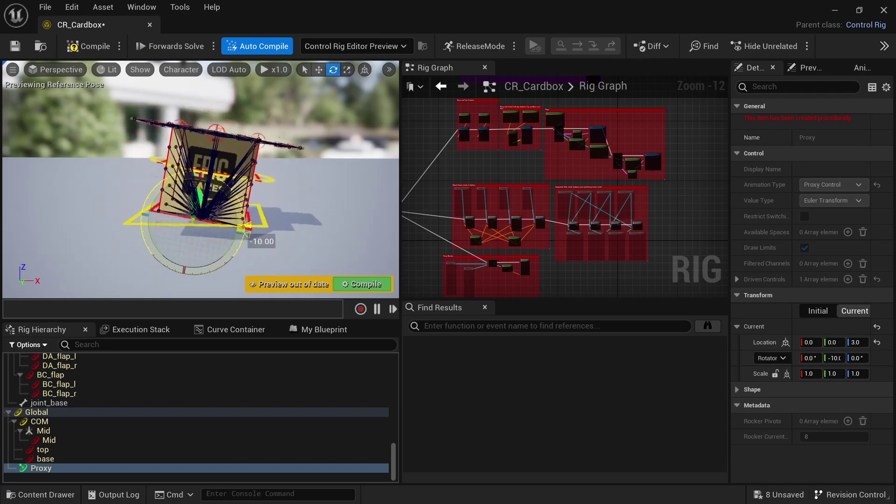
{"action": "left_click_drag", "start_coordinate": [111, 192], "coordinate": [78, 189], "text": "alt"}
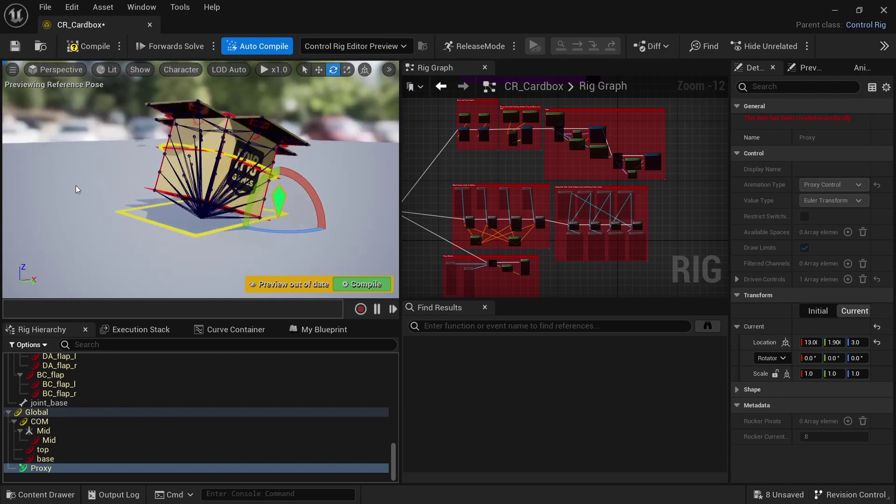
{"action": "left_click_drag", "start_coordinate": [145, 185], "coordinate": [126, 185], "text": "alt"}
{"action": "left_click_drag", "start_coordinate": [304, 172], "coordinate": [293, 192]}
{"action": "key", "text": "w"}
{"action": "right_click_drag", "start_coordinate": [293, 193], "coordinate": [286, 204]}
{"action": "left_click_drag", "start_coordinate": [238, 220], "coordinate": [242, 268]}
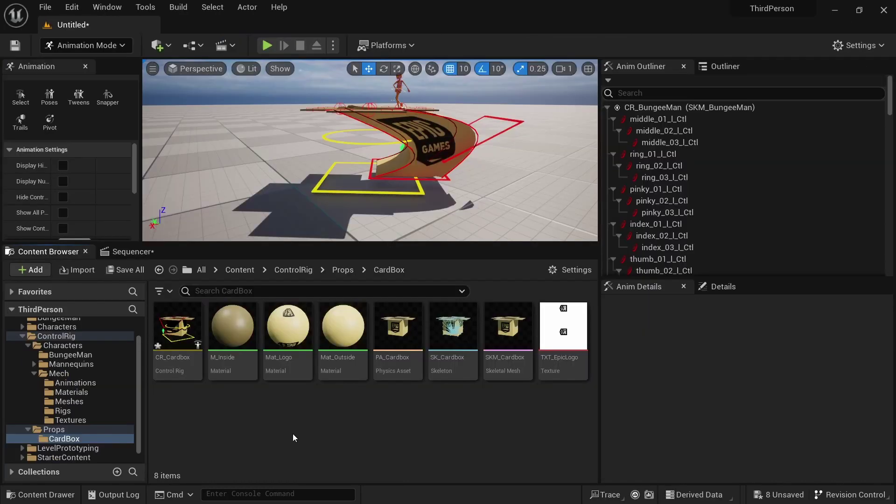
Step: Collapse the ControlRig folder, open the Characters folder, and select the box's Mid control in the level
{"action": "double_click", "coordinate": [22, 337]}
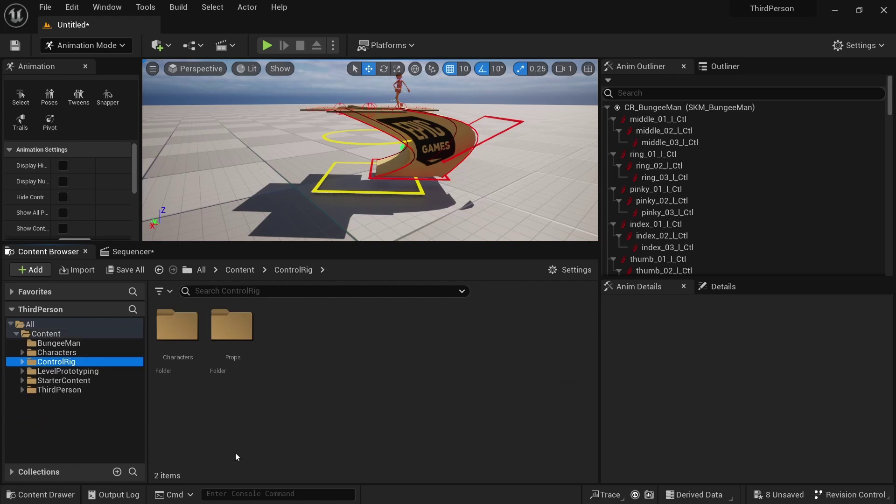
{"action": "left_click", "coordinate": [56, 352]}
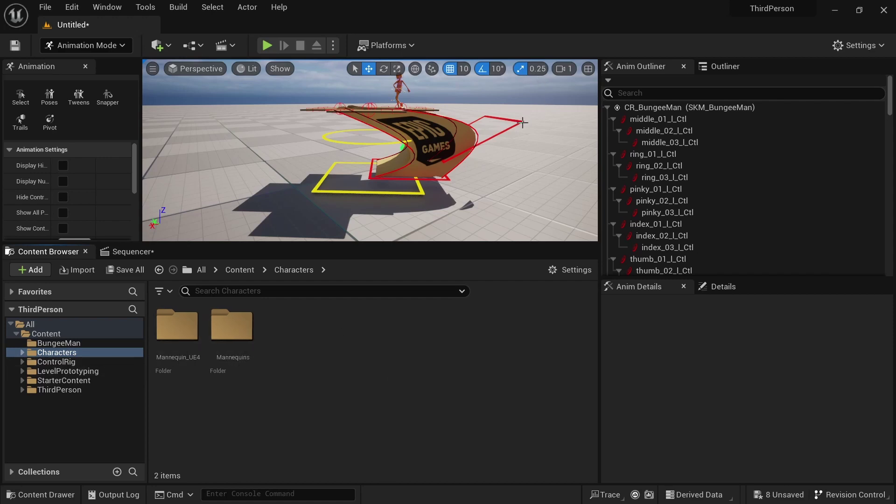
{"action": "left_click", "coordinate": [521, 122]}
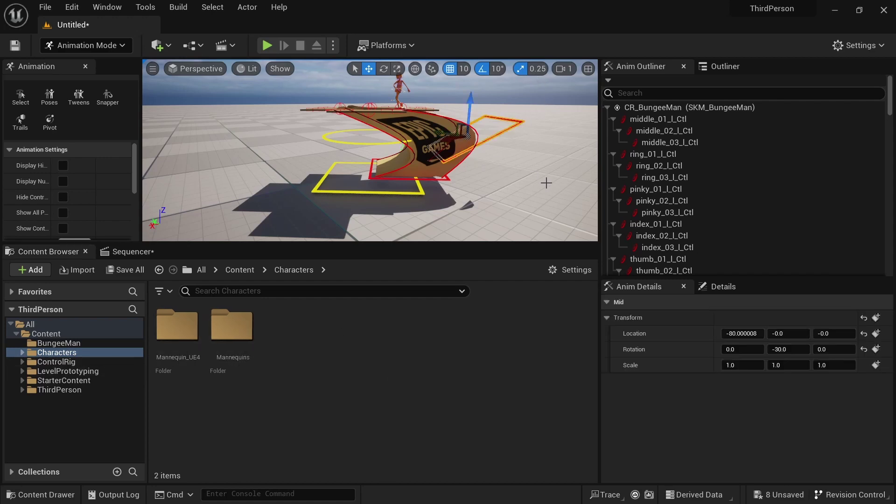